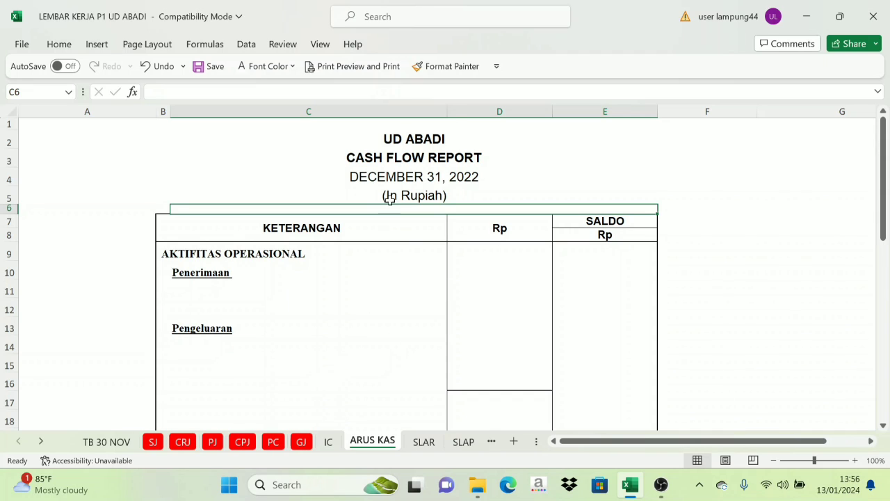
Review the cash flow report's heading, date and its operating, investing and funding sections on the ARUS KAS sheet.
click(387, 160)
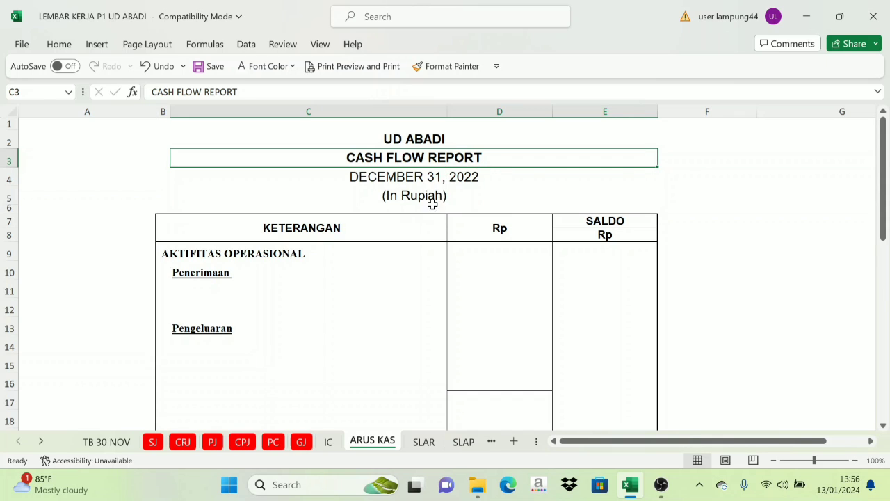
scroll(396, 208, down, 2)
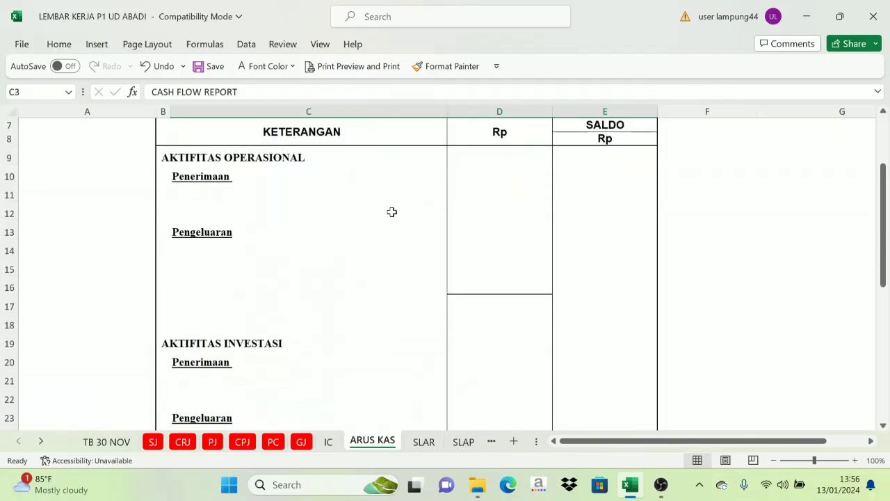
scroll(392, 212, up, 2)
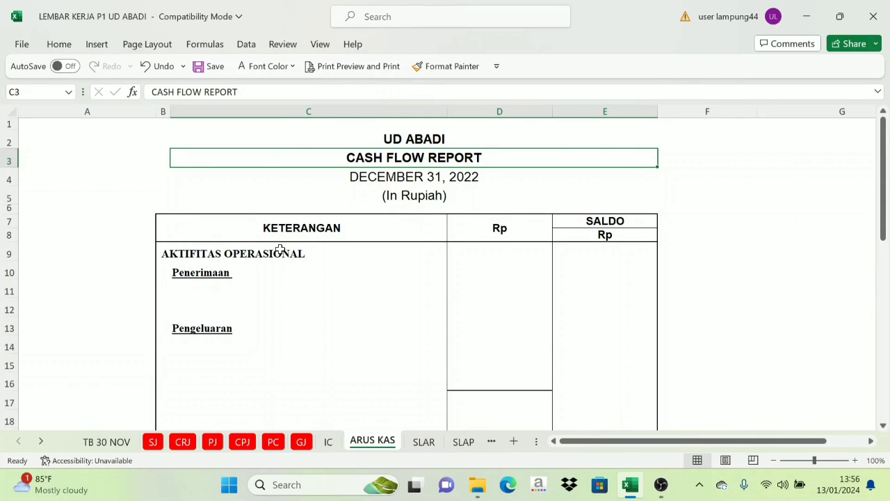
scroll(267, 272, down, 1)
scroll(260, 274, up, 1)
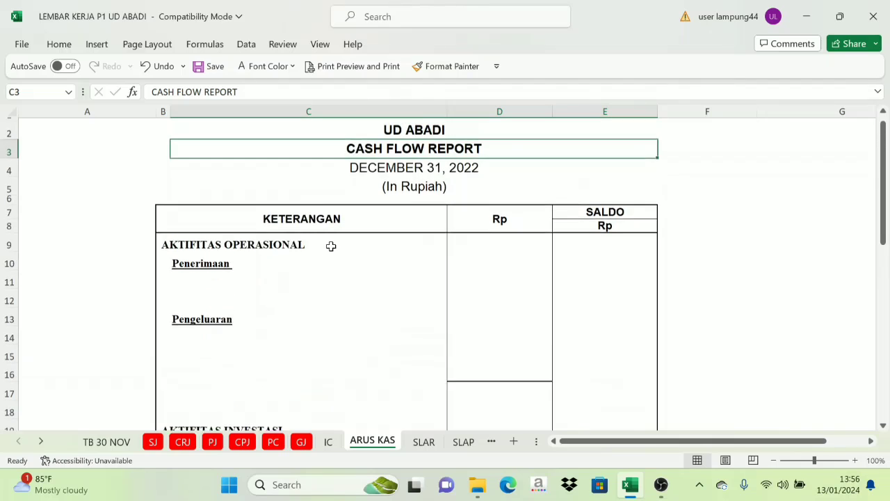
click(401, 176)
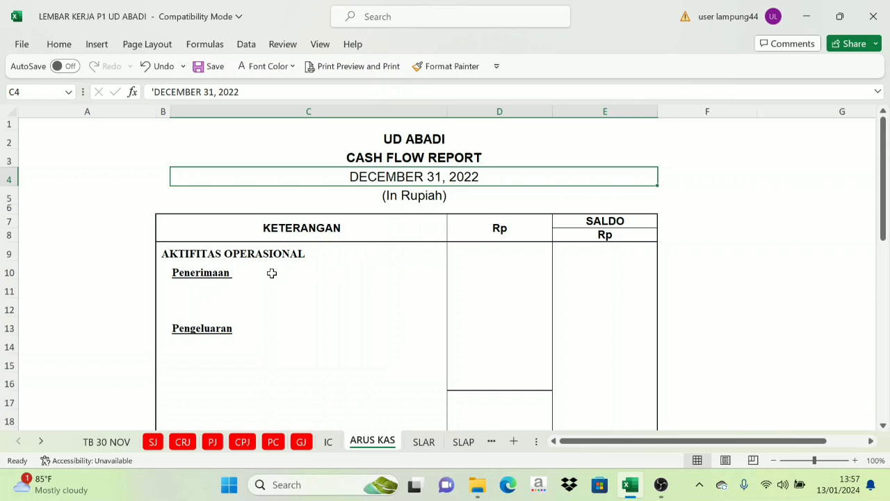
scroll(278, 275, down, 1)
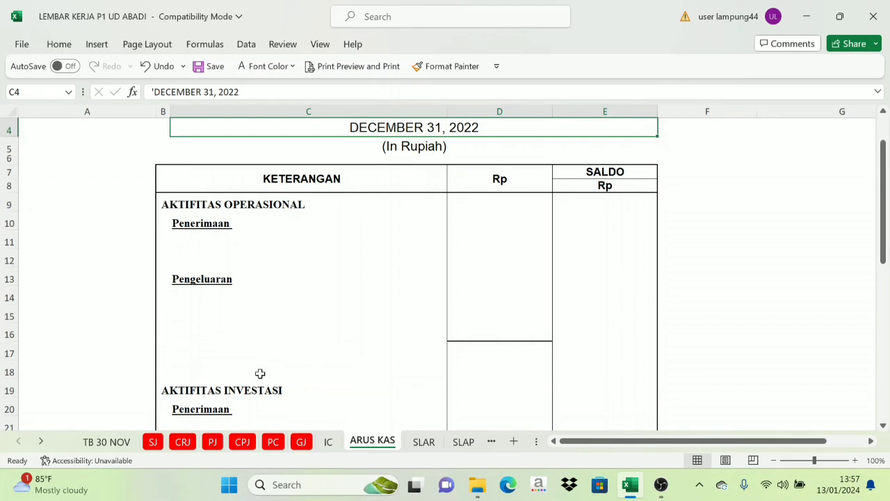
scroll(259, 374, down, 5)
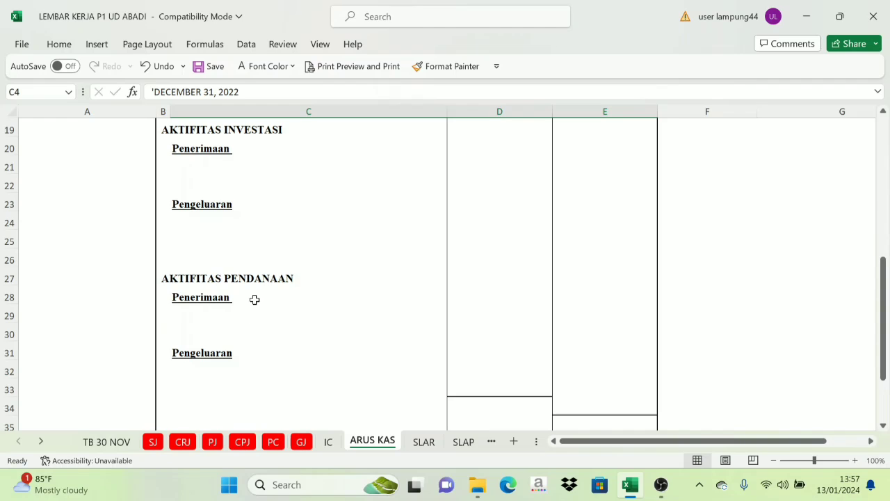
scroll(255, 300, up, 5)
scroll(254, 299, up, 1)
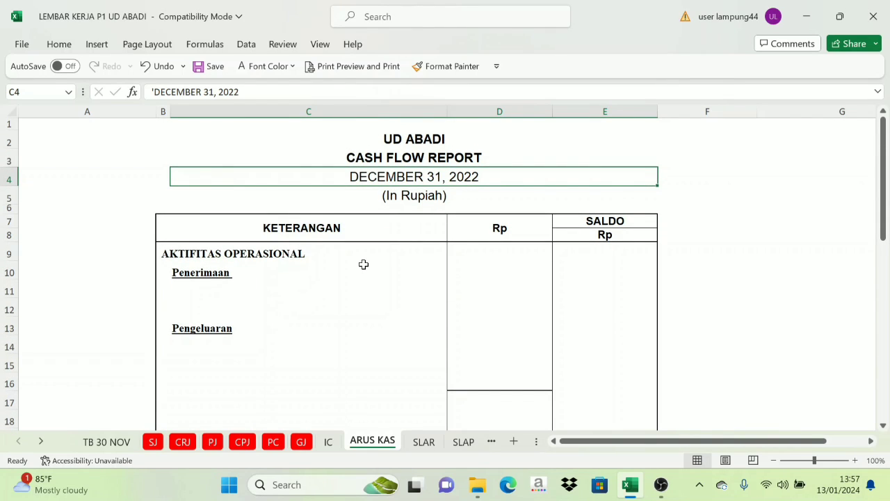
Examine the Penerimaan and Pengeluaran subsections under each activity of the cash flow report.
click(195, 276)
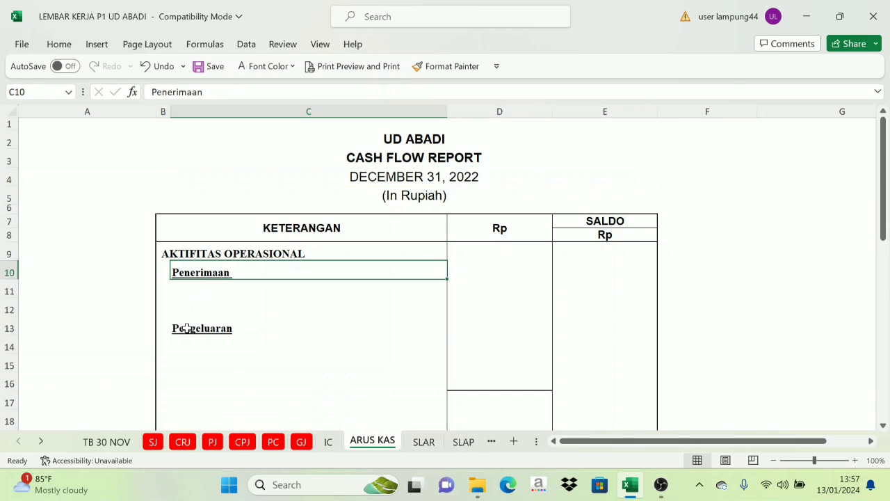
click(186, 328)
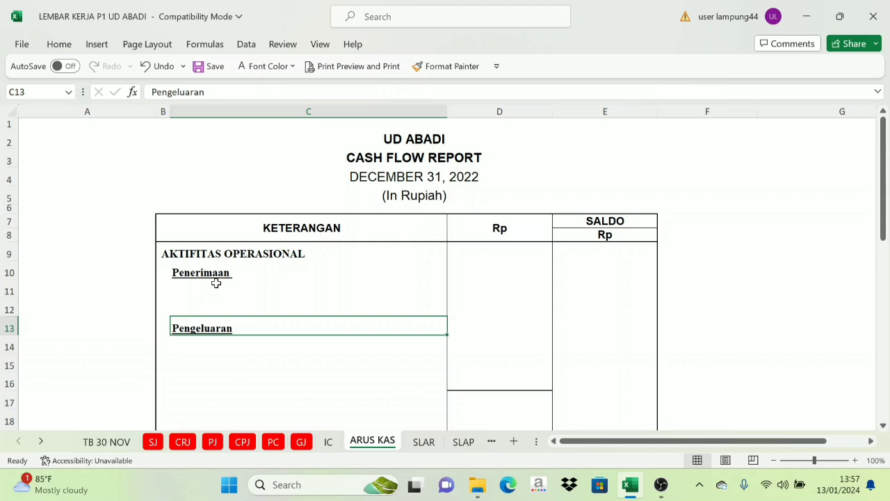
click(218, 256)
scroll(225, 413, down, 2)
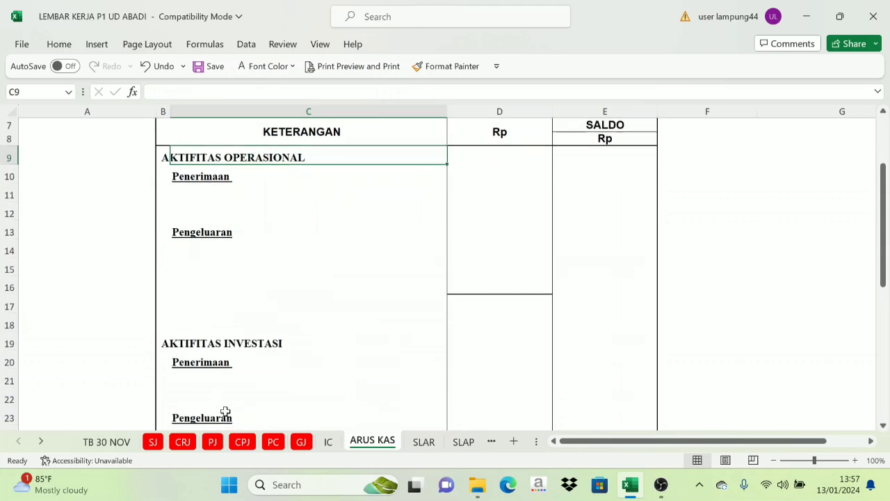
scroll(230, 403, up, 2)
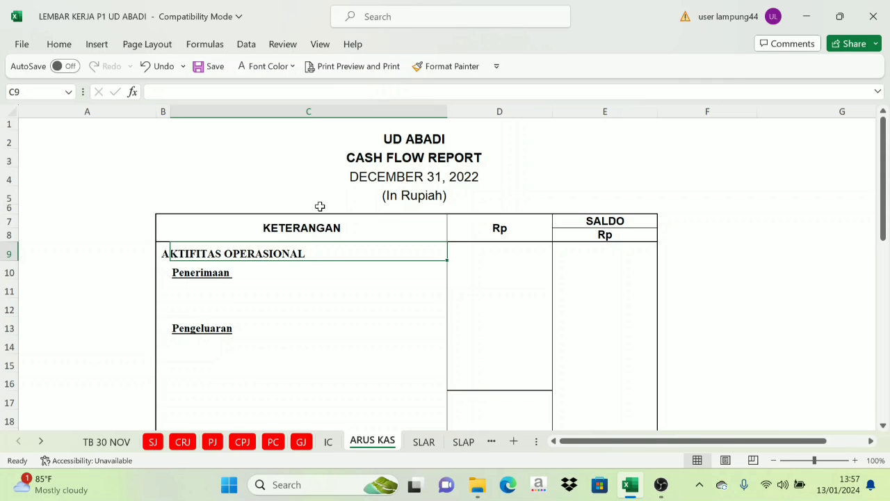
click(219, 282)
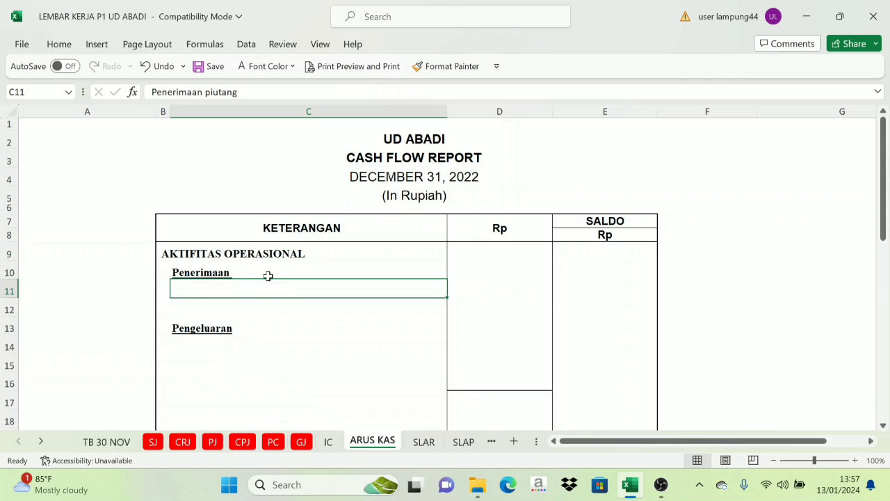
scroll(275, 281, down, 3)
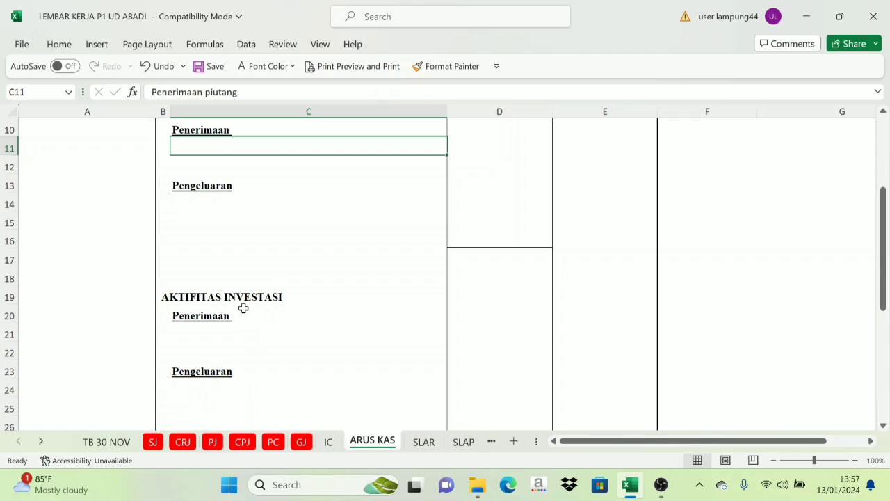
scroll(244, 308, down, 3)
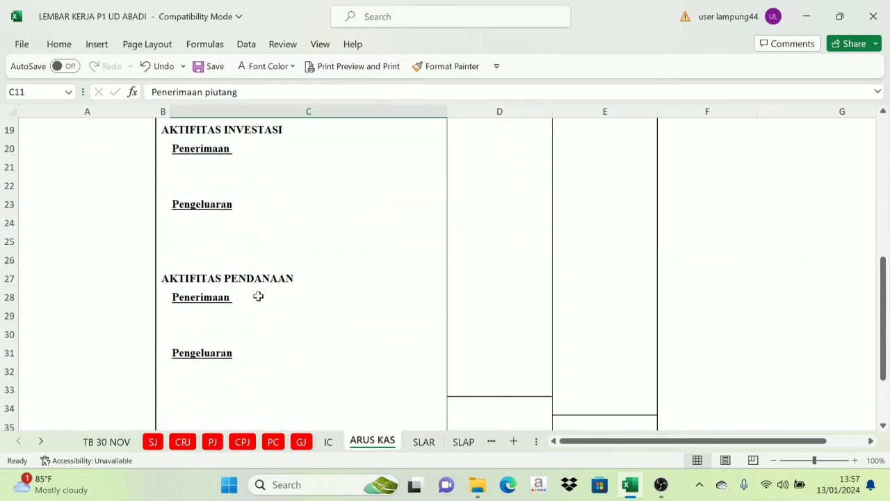
scroll(237, 280, up, 6)
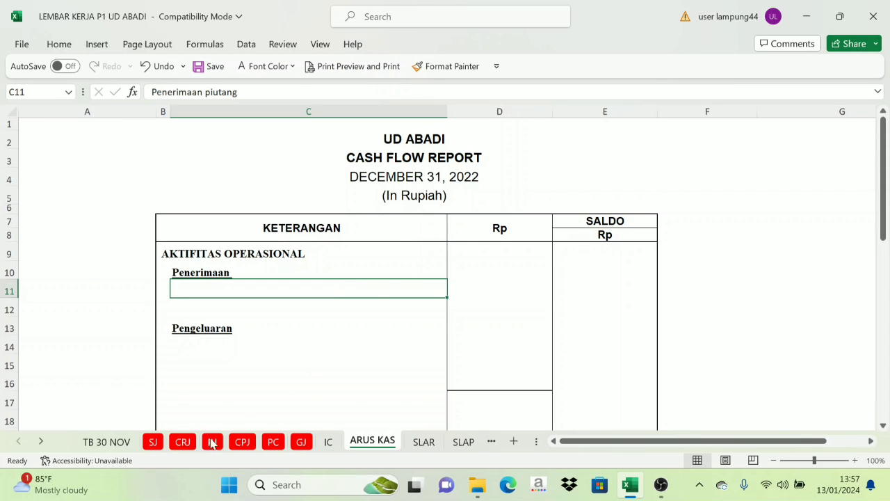
Review the cash receipt journal, cash payment journal and petty cash sheets as sources for the cash flow report.
click(189, 445)
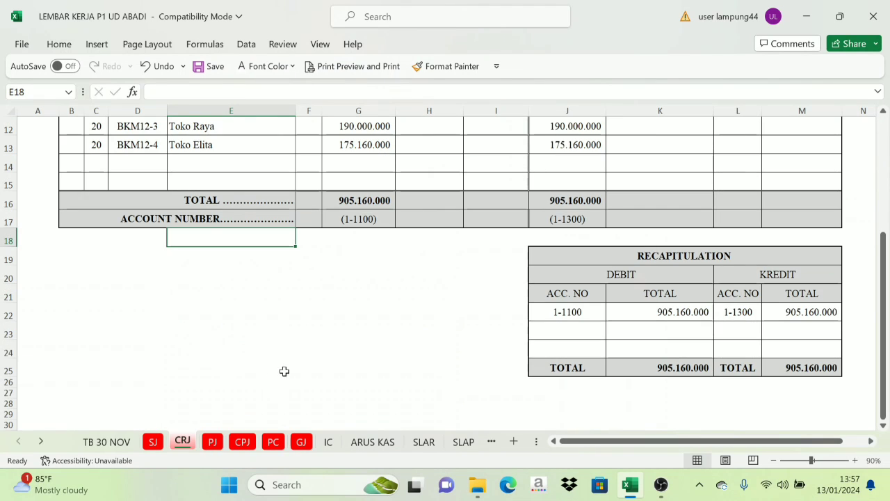
scroll(285, 371, up, 3)
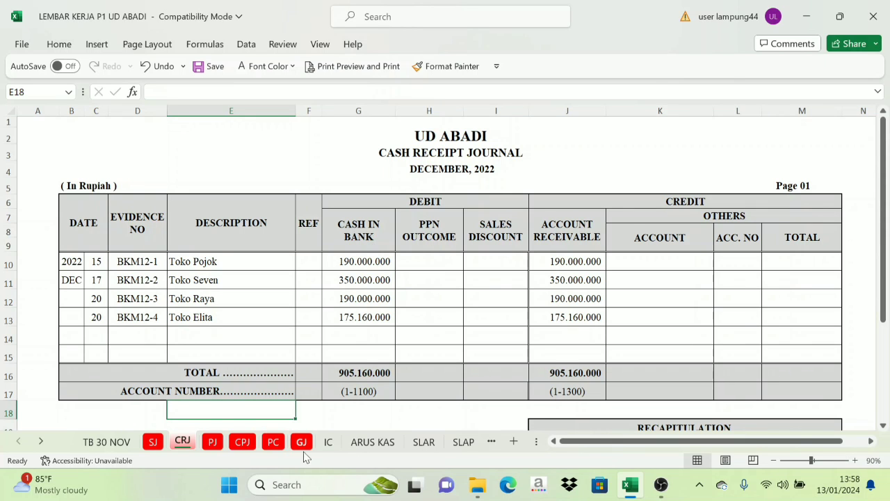
click(242, 442)
scroll(342, 312, up, 2)
scroll(341, 312, up, 4)
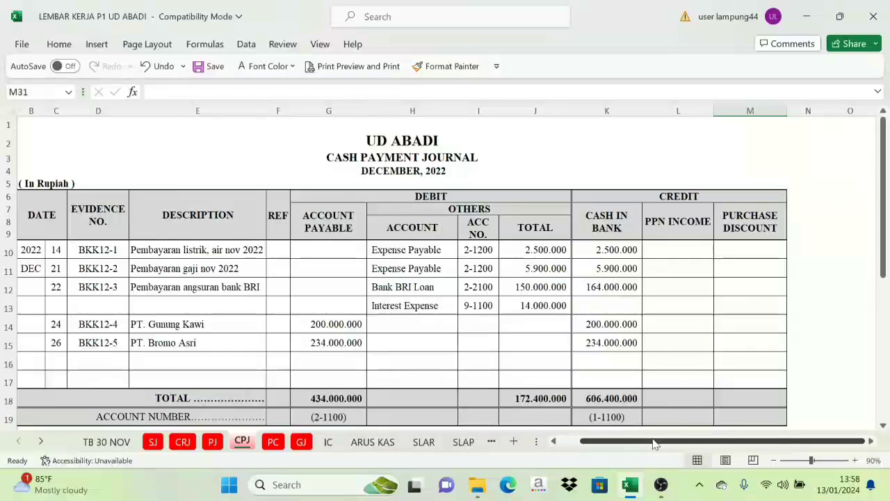
drag(651, 443, 628, 441)
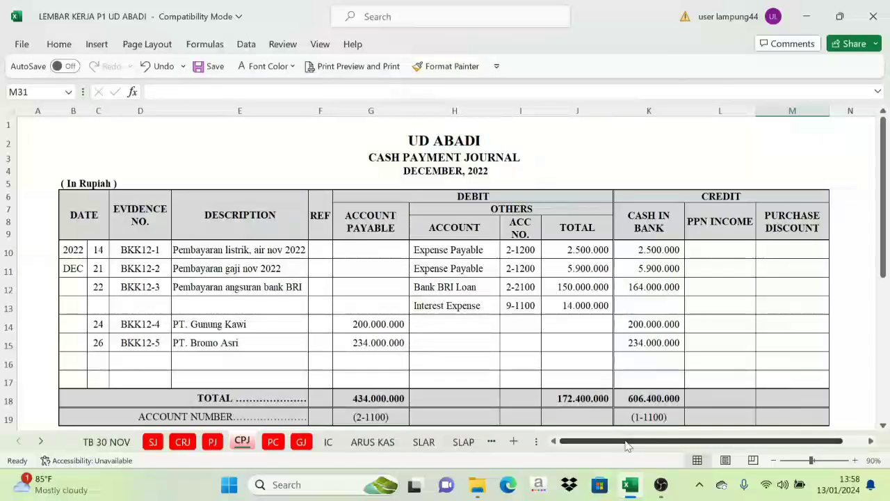
click(273, 443)
scroll(356, 357, up, 6)
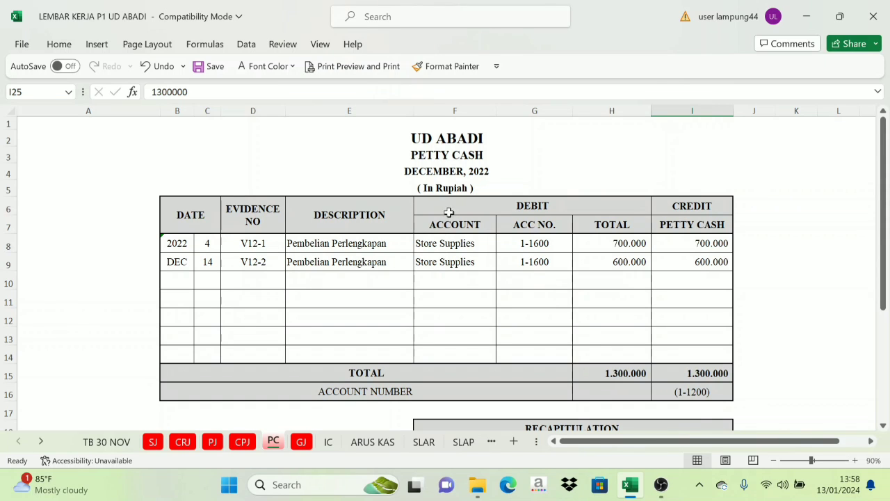
Revisit the CRJ, CPJ and PC sheets, and return to the Pengeluaran lines of the ARUS KAS sheet.
click(183, 445)
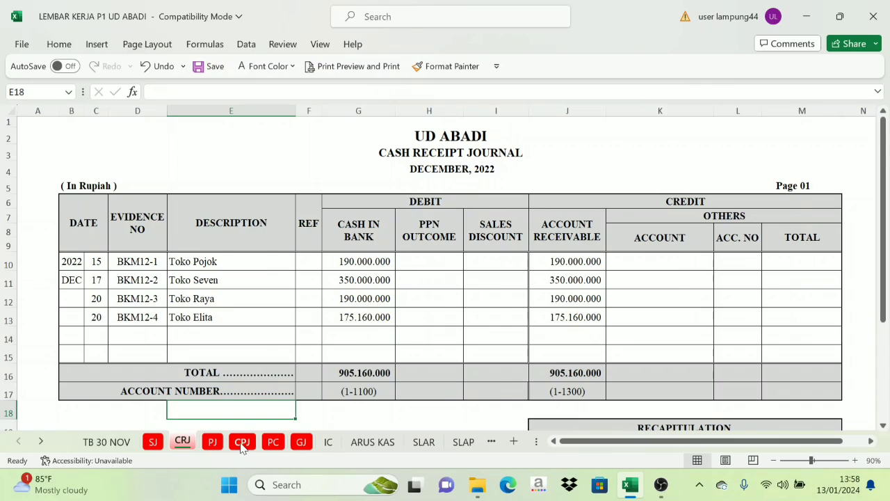
click(241, 443)
click(273, 445)
click(373, 441)
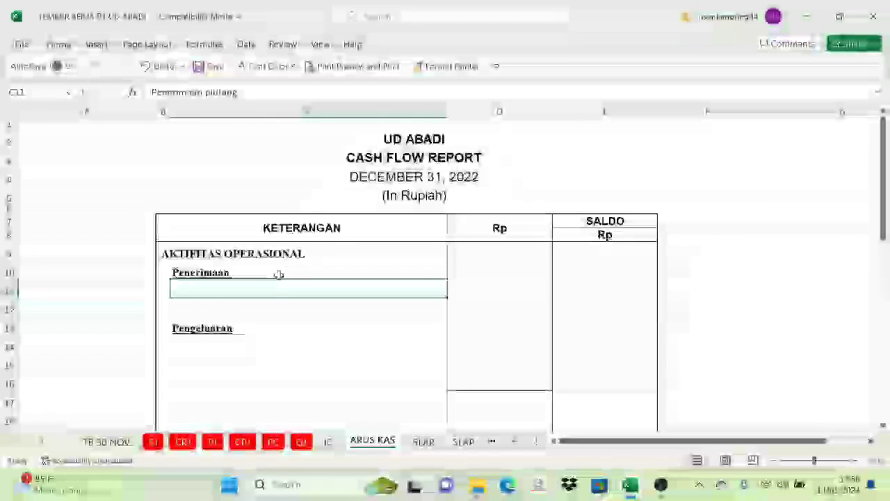
click(284, 364)
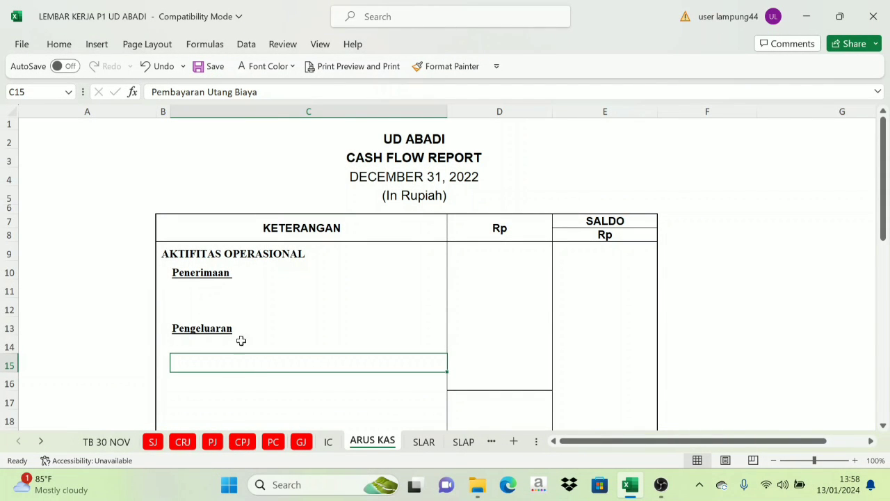
Examine the Cash in Bank debits and Account Receivable credits in rows 10 to 13 of the cash receipt journal.
click(182, 441)
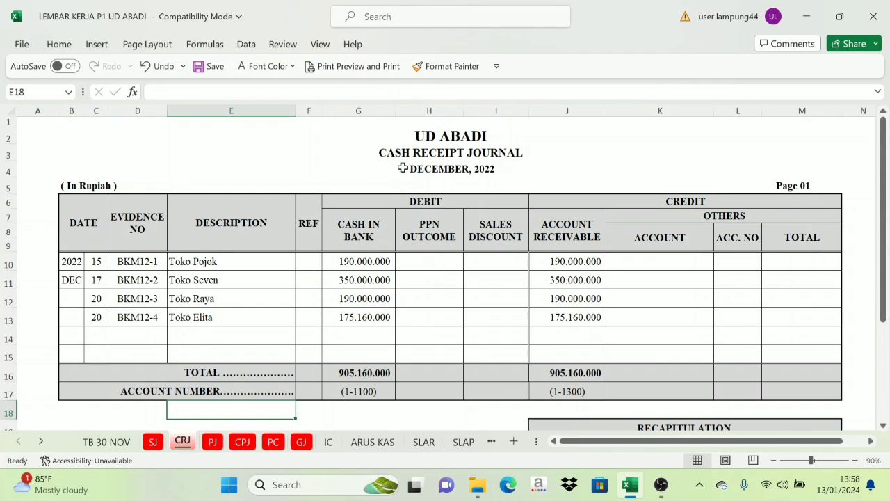
click(372, 248)
click(361, 262)
click(356, 313)
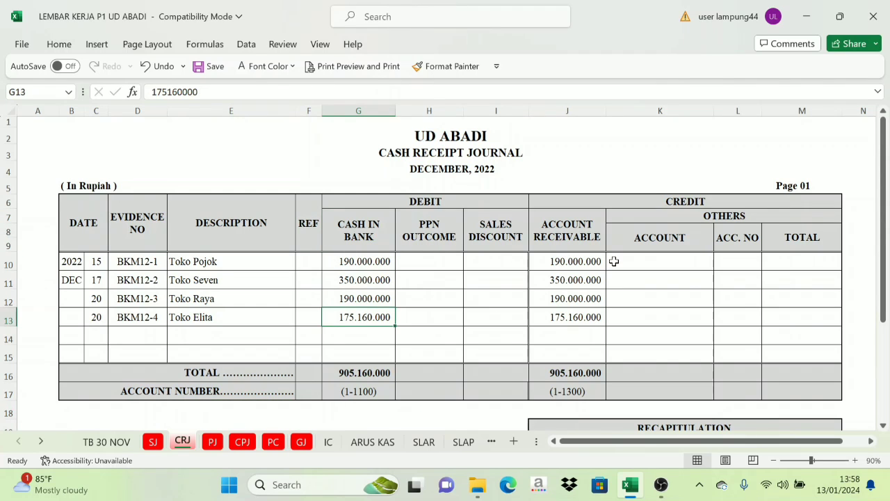
click(577, 245)
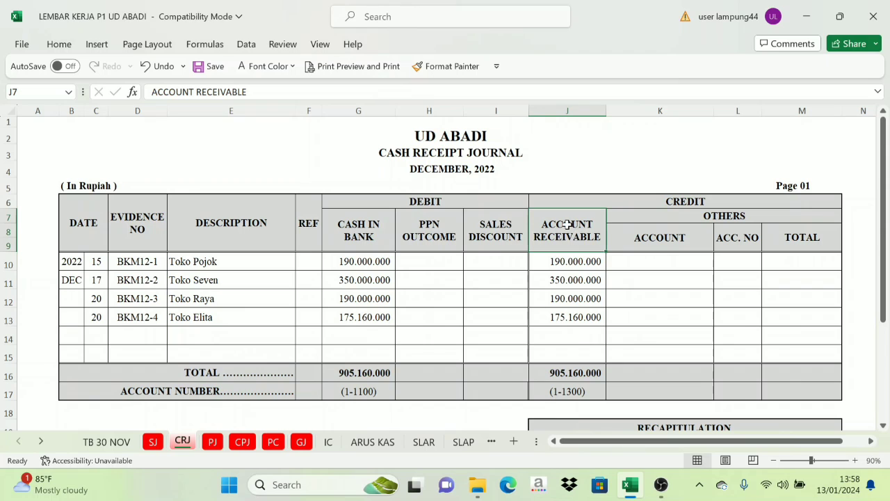
click(575, 262)
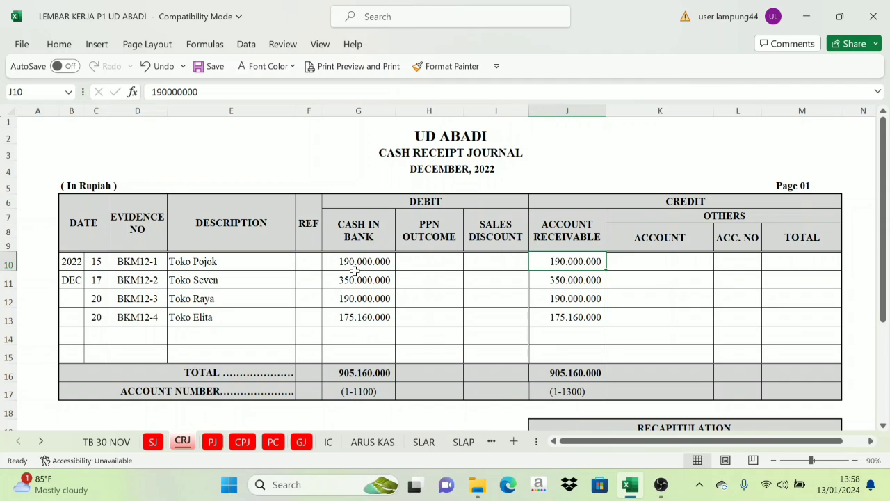
drag(361, 261, 360, 314)
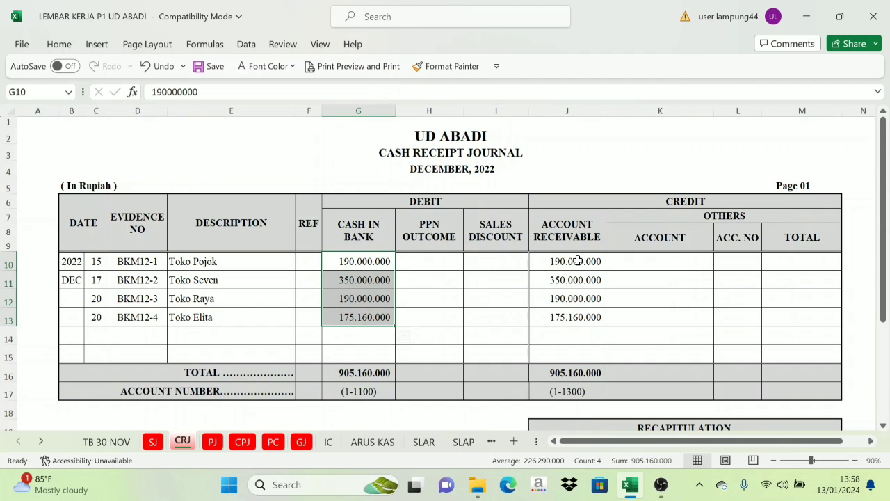
drag(577, 261, 575, 314)
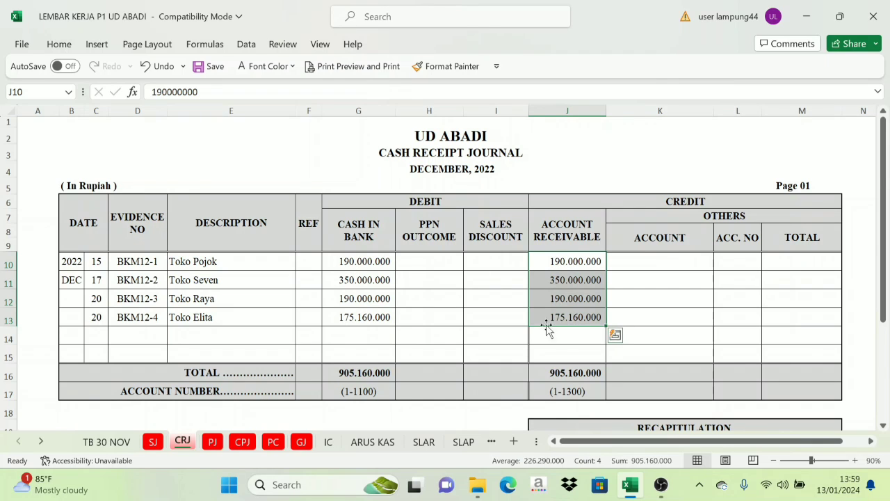
Set the font color of the Penerimaan piutang entry in C11 of the ARUS KAS sheet to black.
click(371, 442)
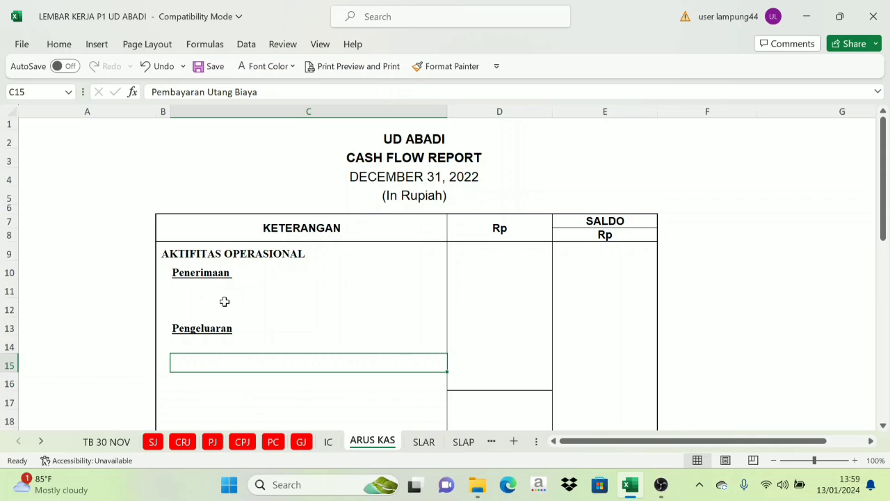
click(200, 286)
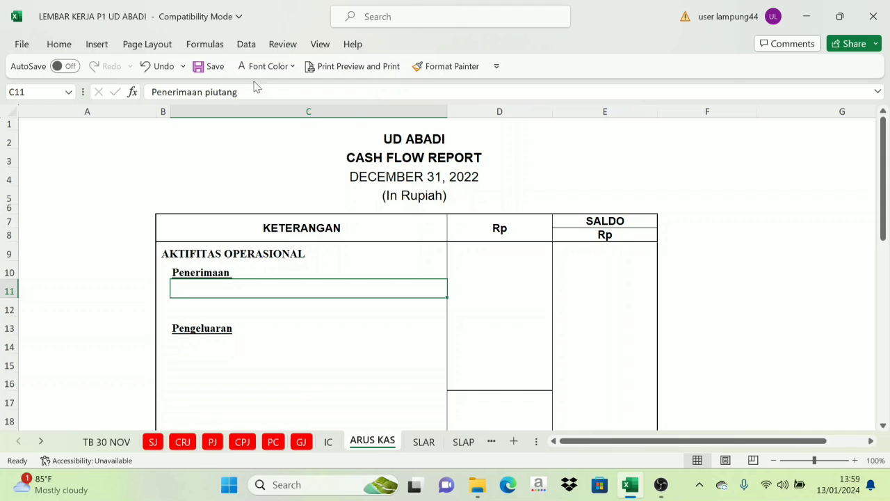
click(292, 66)
click(268, 87)
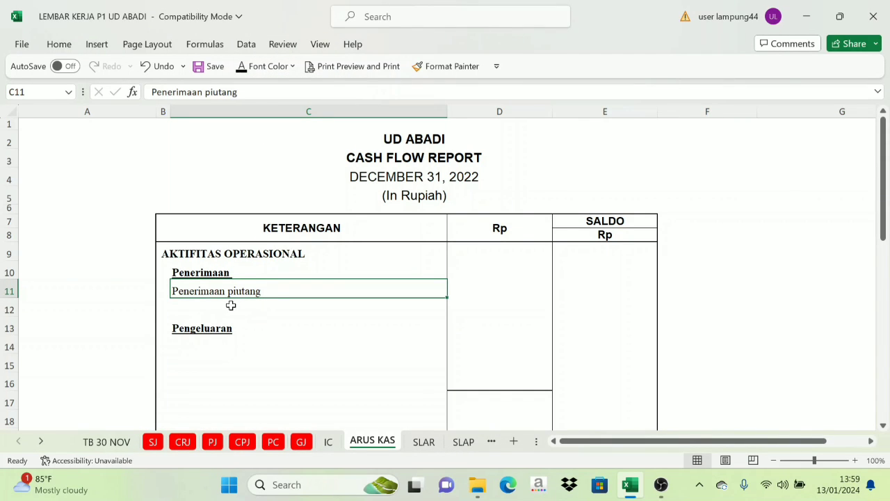
Check the Cash in Bank debits and total in the cash receipt journal, and set the Penerimaan piutang amount in D11 of ARUS KAS to black.
click(243, 341)
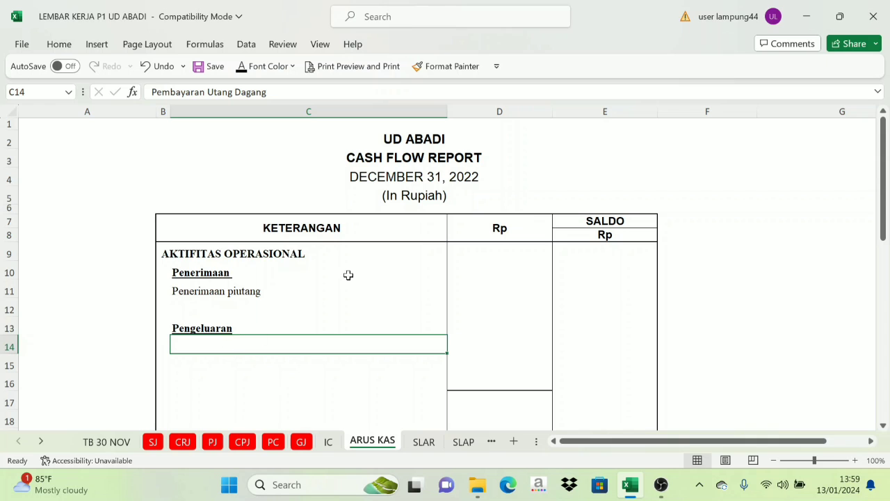
click(182, 441)
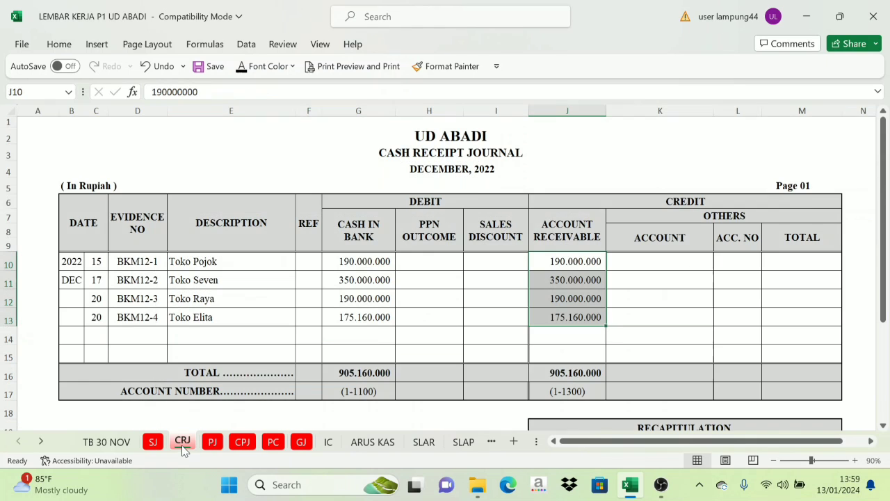
click(362, 232)
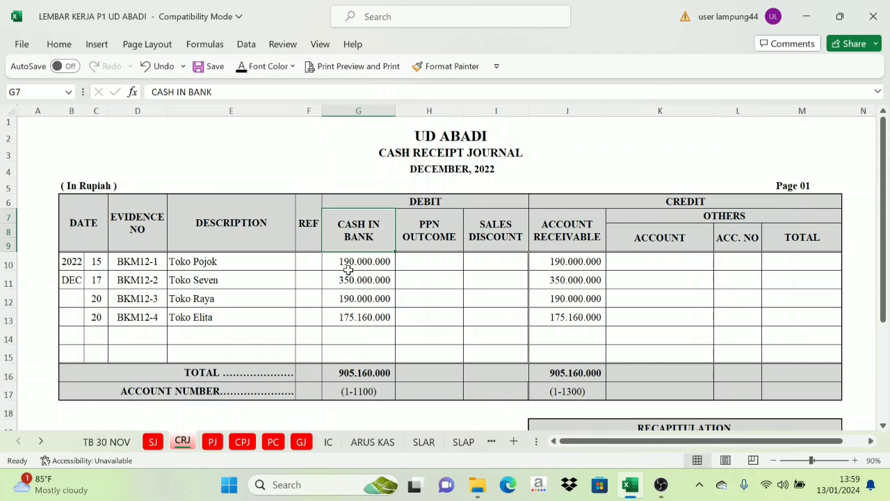
drag(347, 269, 348, 320)
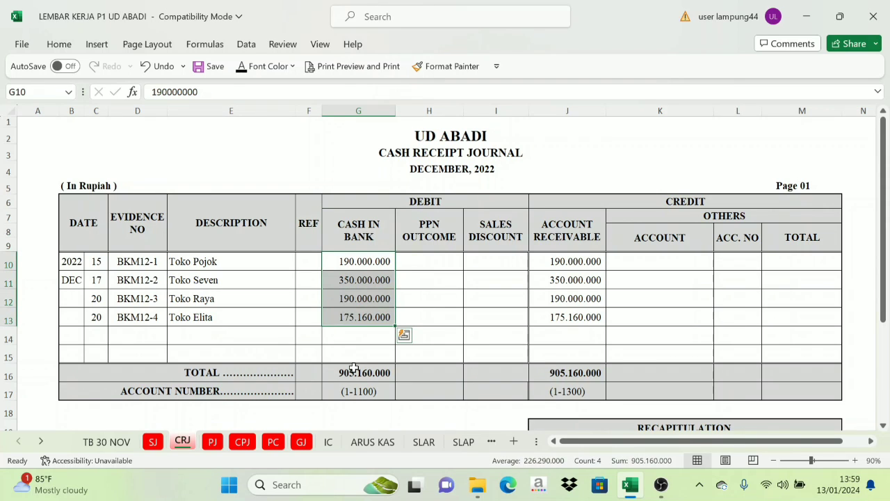
click(353, 370)
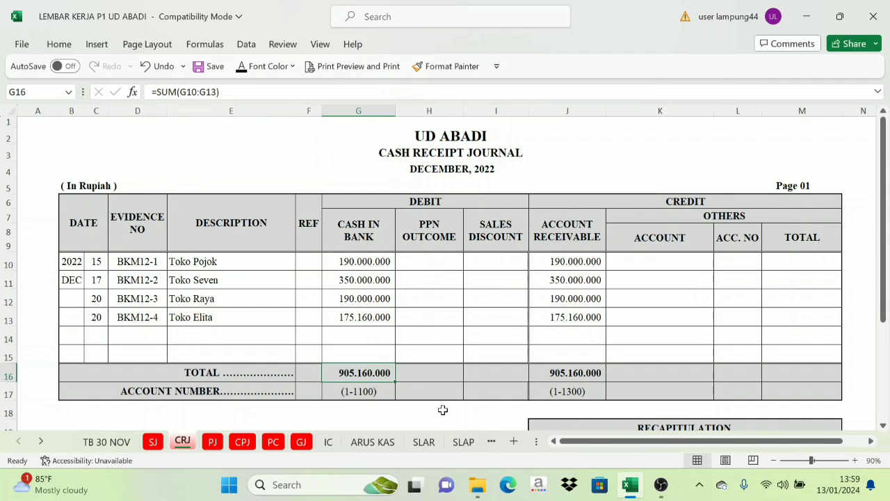
click(374, 442)
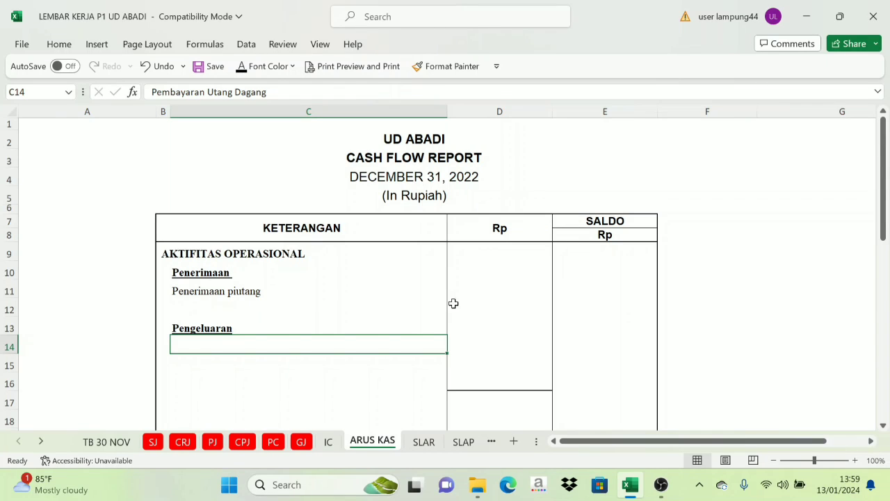
click(483, 294)
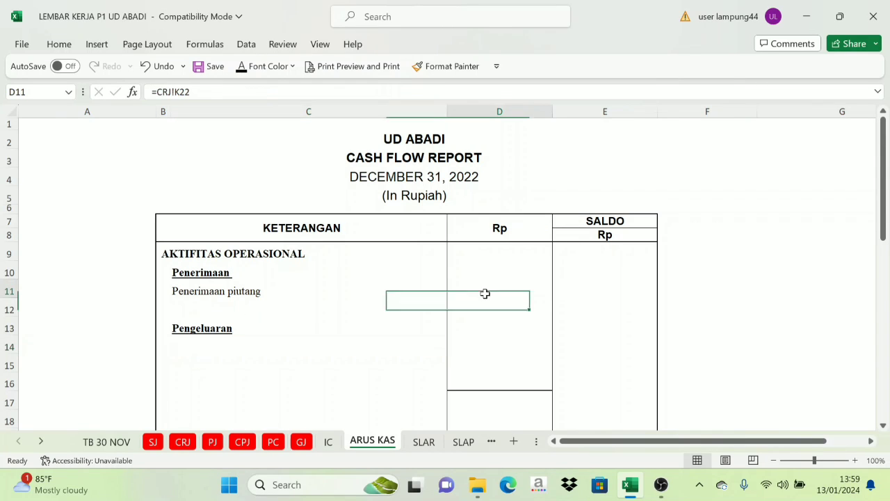
click(241, 66)
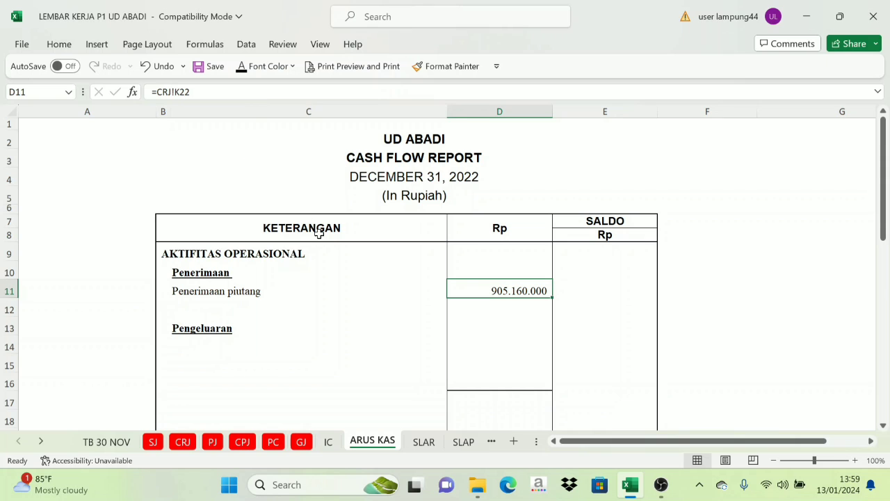
Recheck the cash receipt journal, and examine the Cash in Bank credits and debit accounts of the cash payment journal.
click(183, 442)
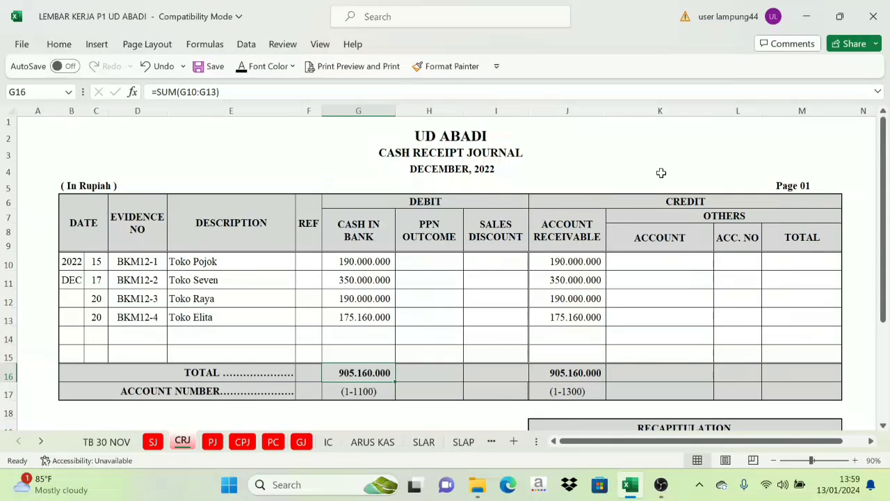
click(373, 441)
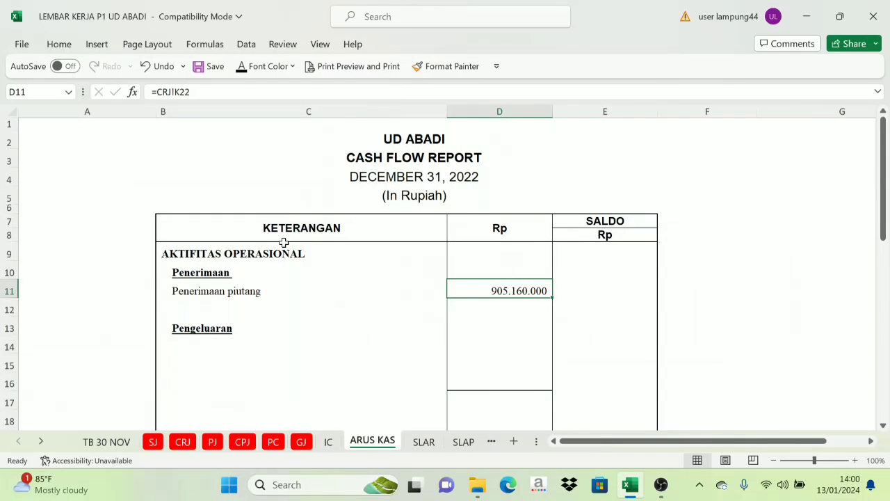
scroll(318, 414, down, 2)
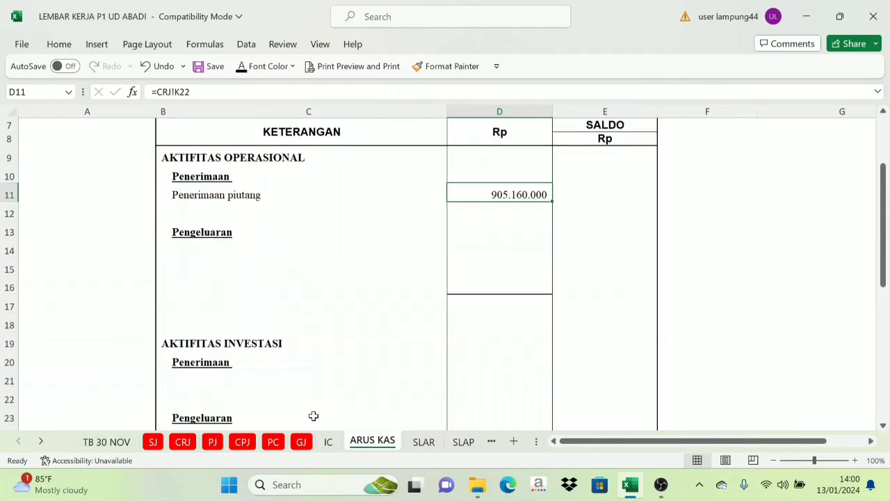
scroll(278, 404, up, 2)
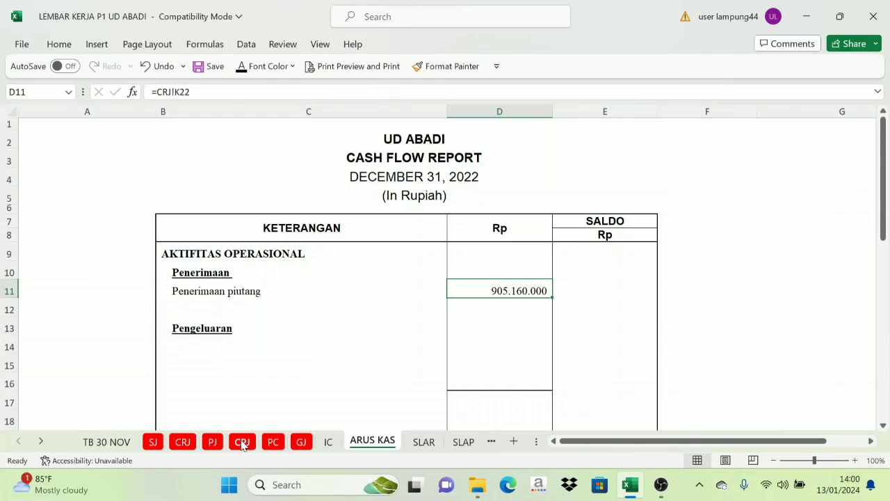
click(242, 442)
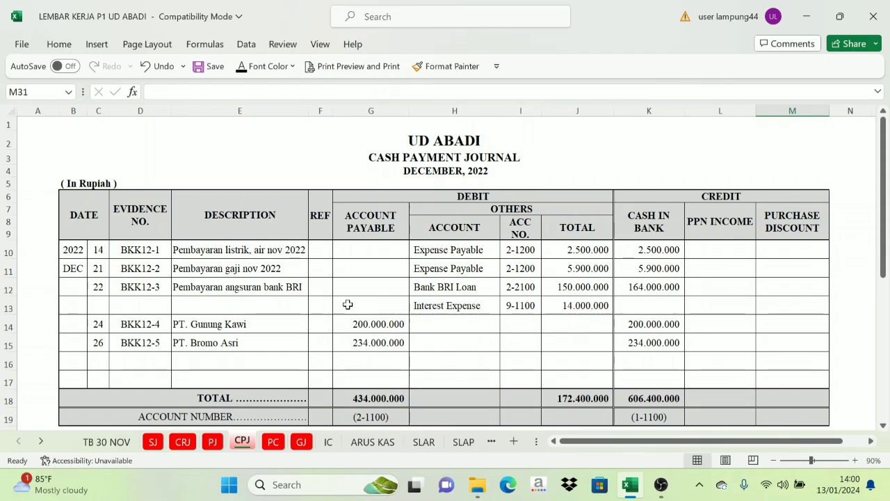
scroll(452, 336, down, 5)
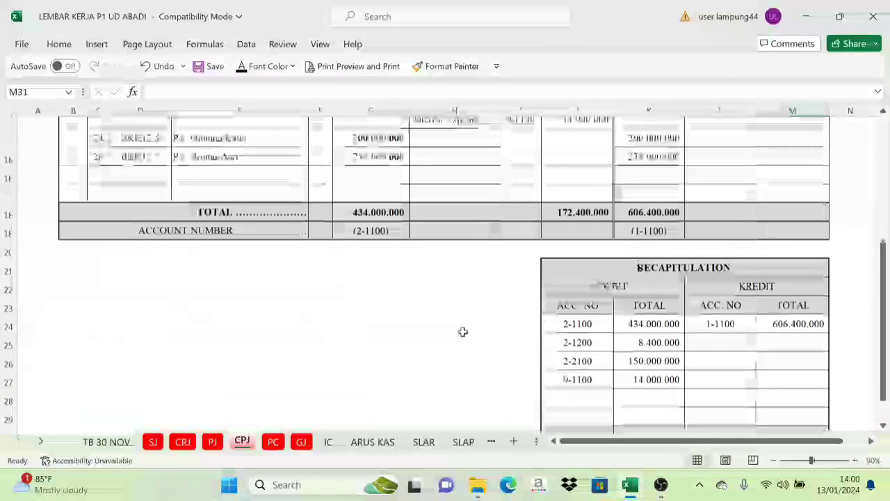
scroll(463, 332, up, 5)
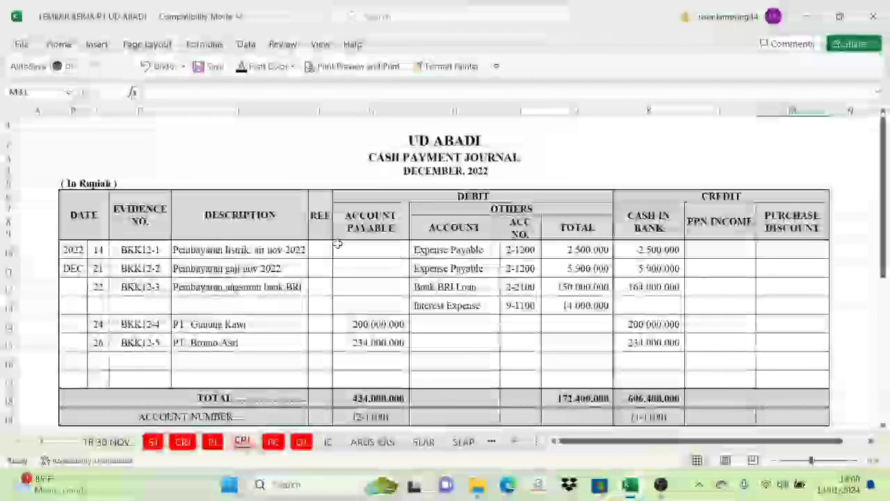
click(728, 251)
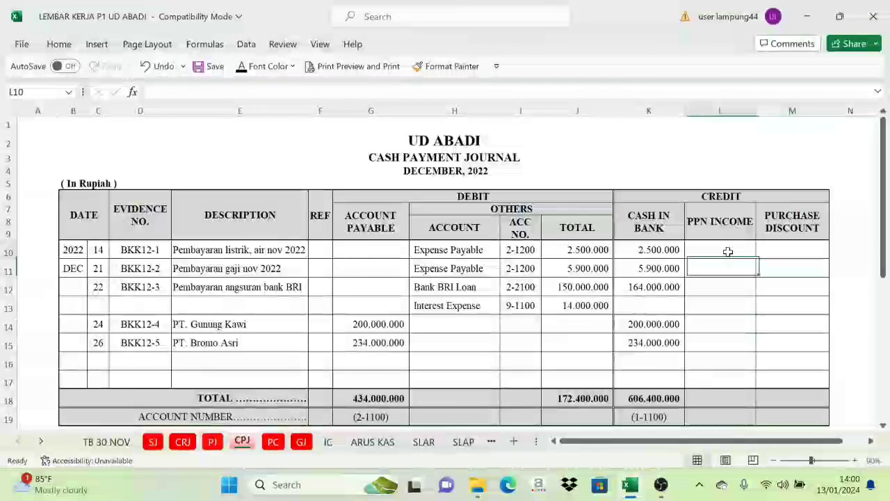
drag(649, 251, 645, 324)
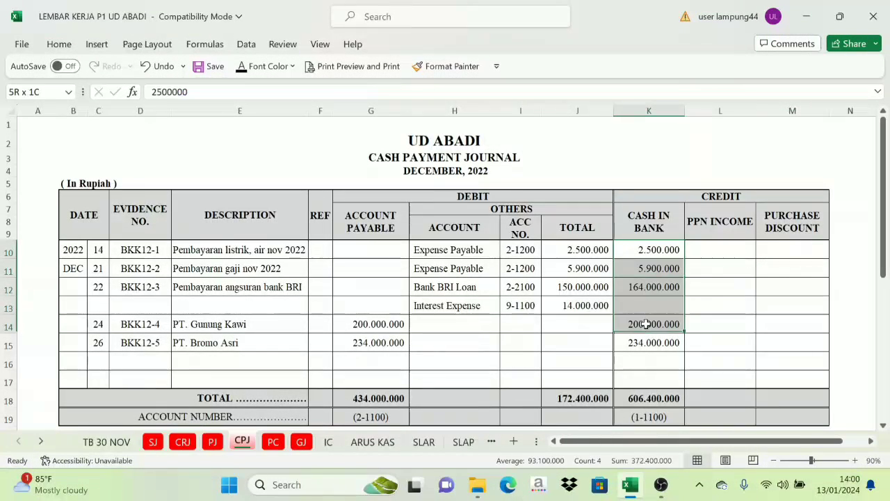
click(487, 335)
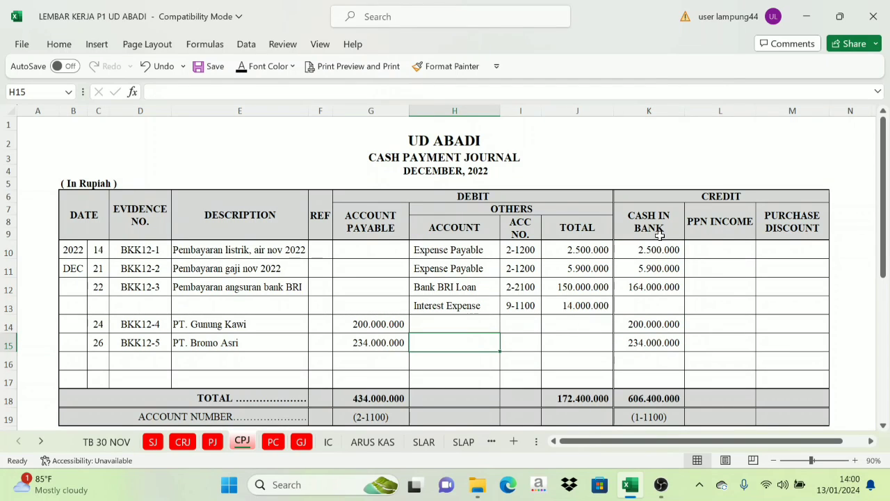
click(376, 228)
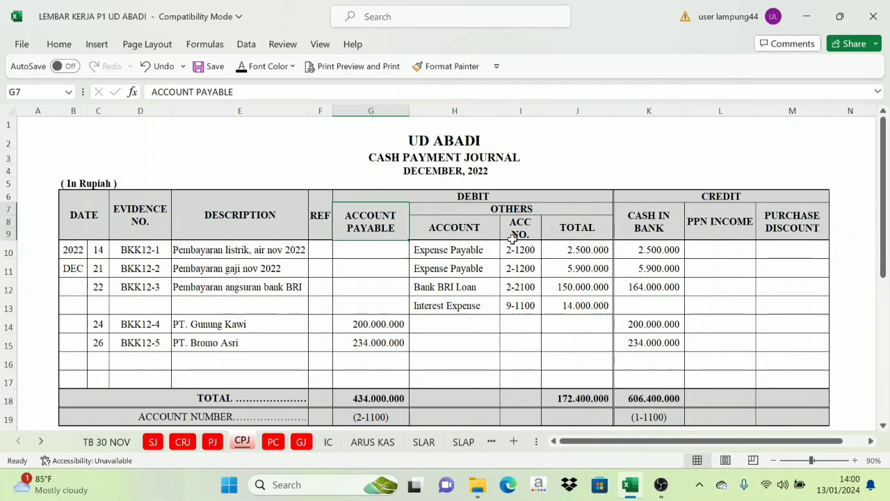
click(647, 224)
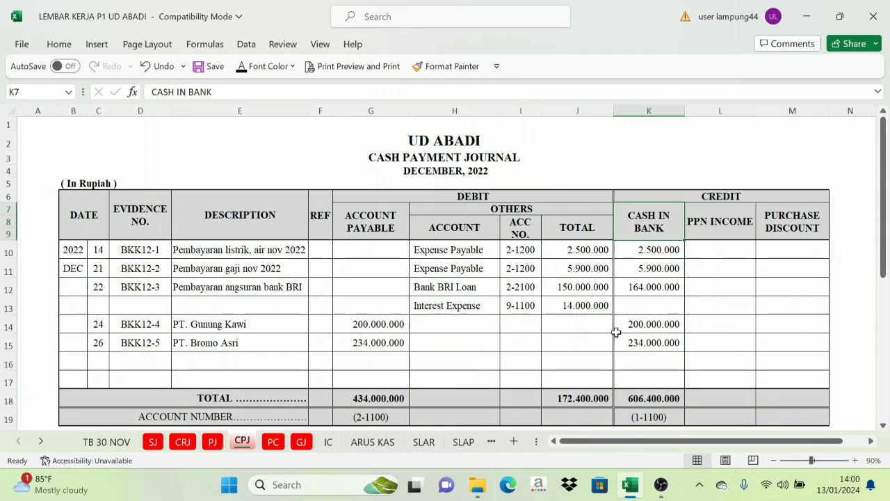
Set the font color of the PT. Gunung Kawi and PT. Bromo Asri Cash in Bank credits in K14:K15 to red.
click(378, 325)
scroll(618, 342, down, 1)
click(97, 295)
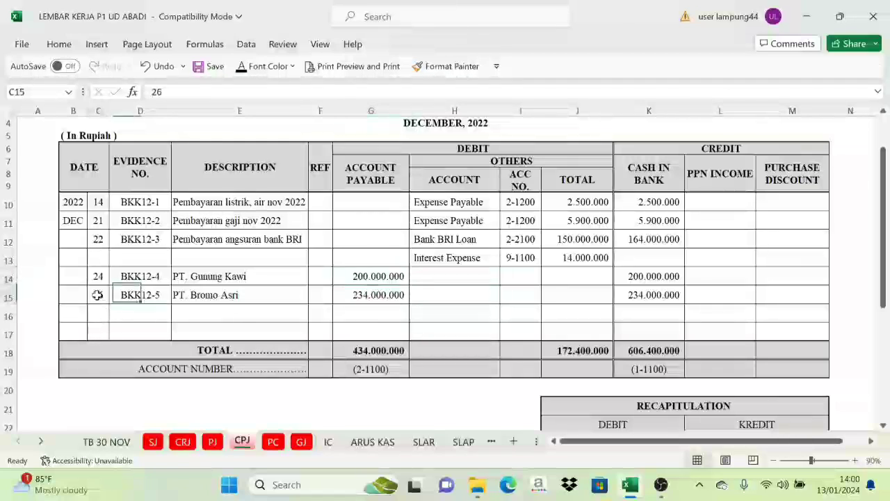
drag(642, 276, 641, 292)
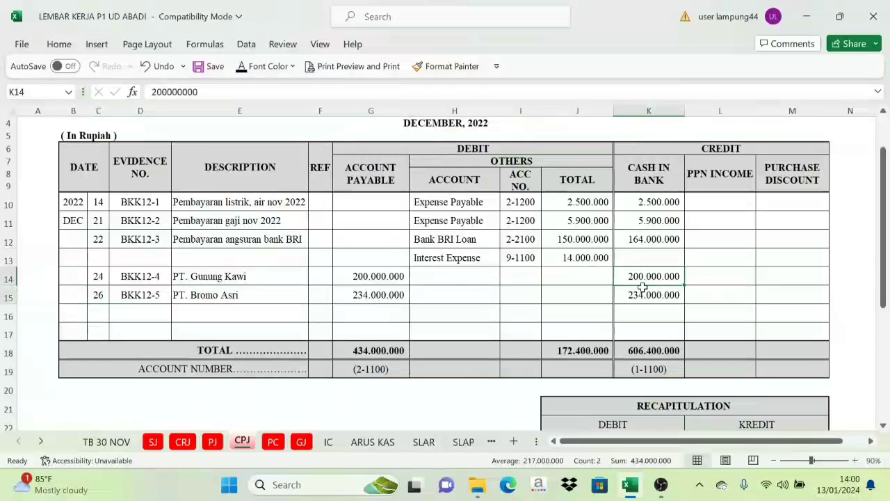
scroll(530, 275, up, 1)
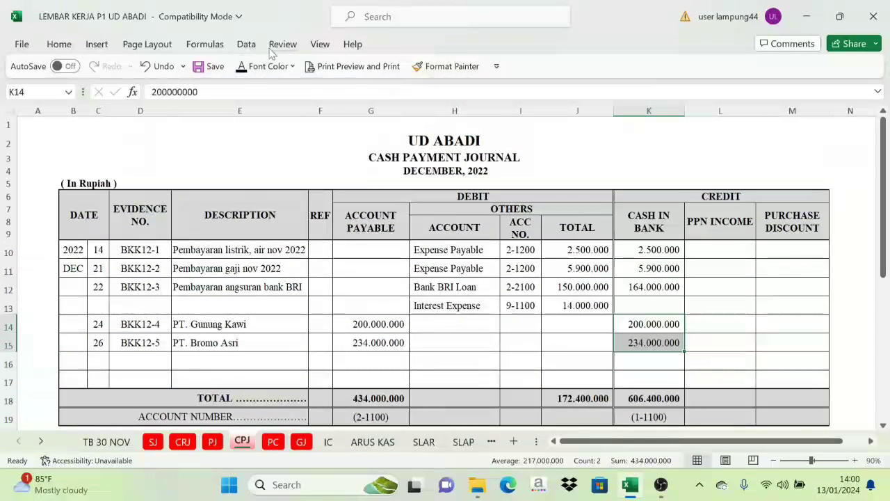
click(292, 66)
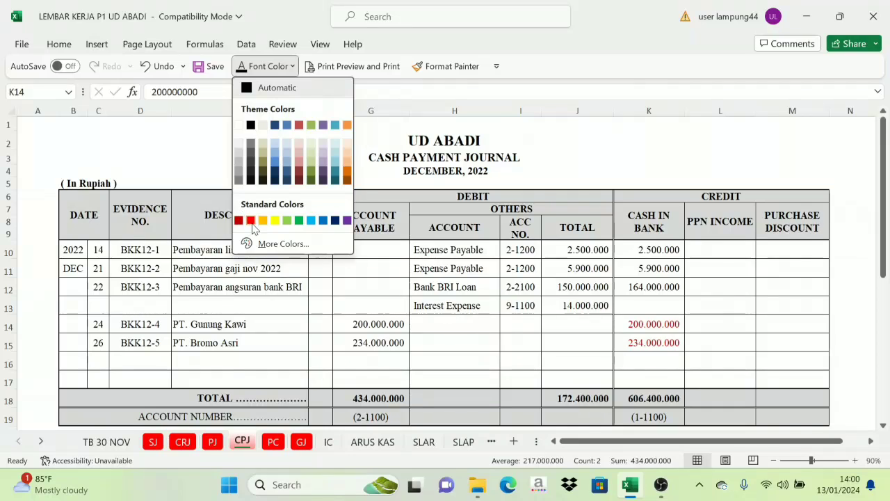
click(239, 220)
click(689, 322)
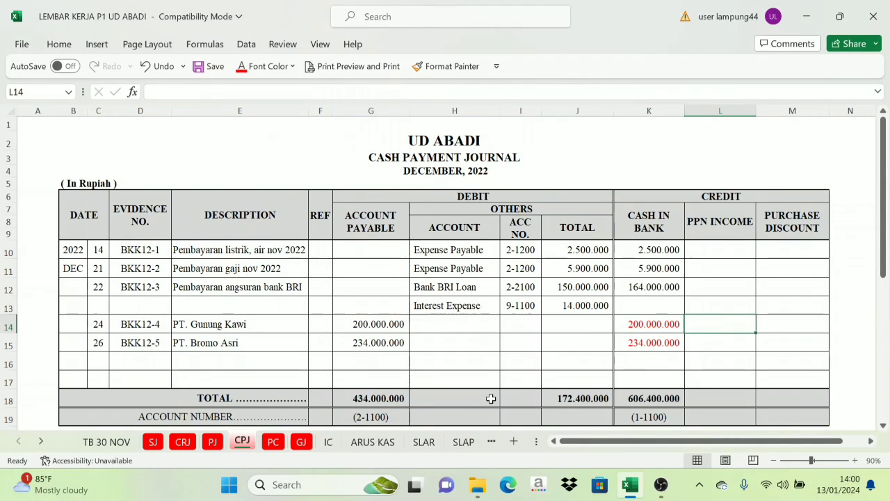
Set the font color of the Pembayaran Utang Dagang entry in C14 of the ARUS KAS sheet to automatic black.
click(374, 443)
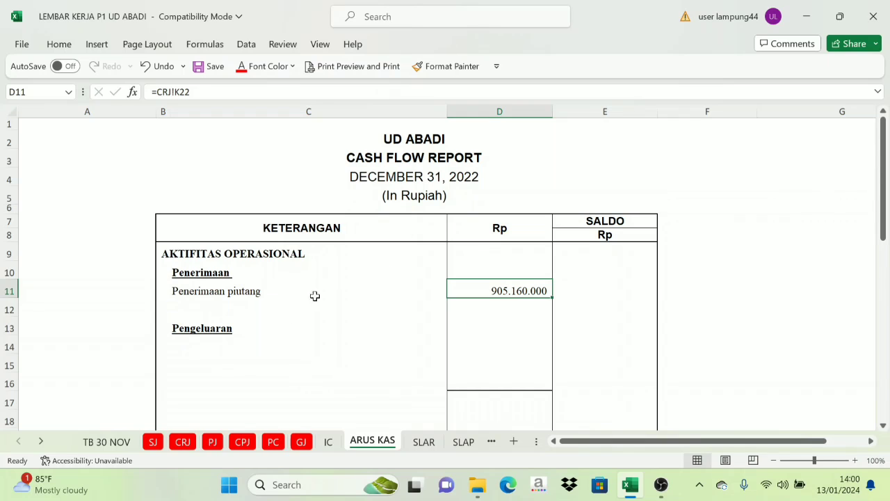
click(203, 347)
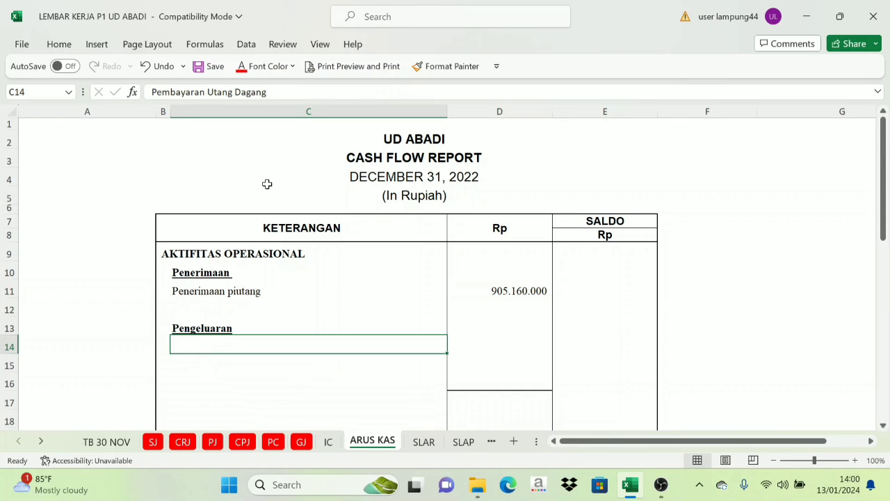
click(292, 66)
click(278, 85)
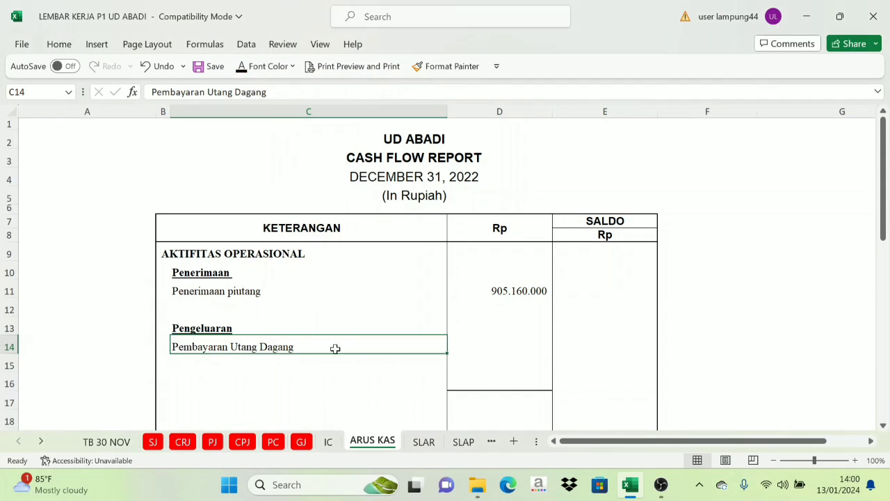
Check the red payments in the cash payment journal, and set the Pembayaran Utang Dagang amount in D14 of ARUS KAS to black.
click(251, 445)
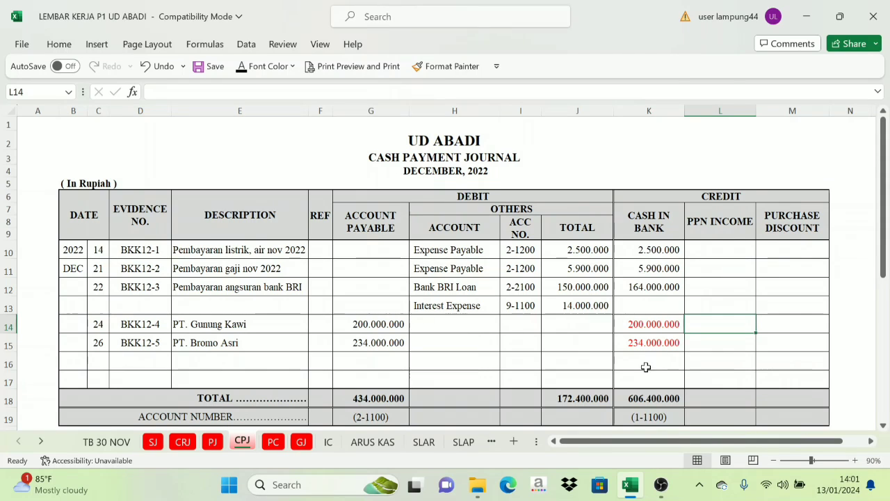
click(372, 442)
click(500, 345)
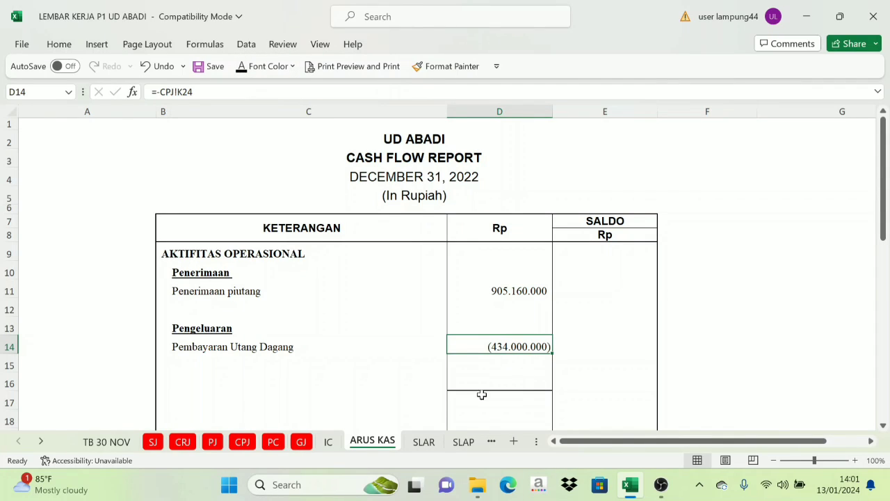
click(571, 359)
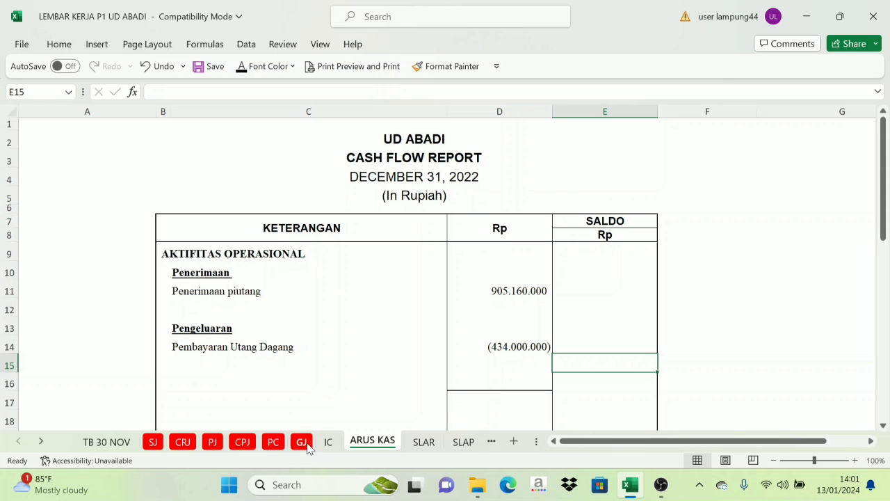
In the CPJ sheet, set the font color of the two Expense Payable Cash in Bank credits in K10:K11 to red.
click(240, 445)
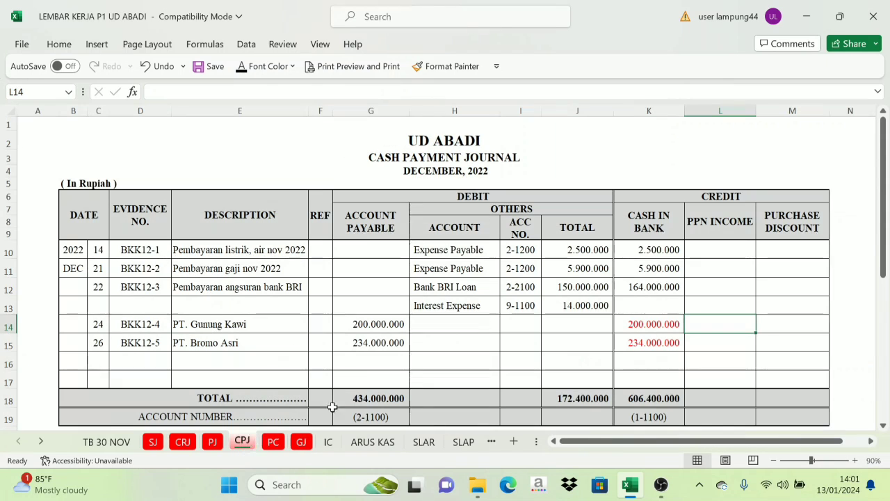
click(451, 250)
drag(451, 250, 464, 268)
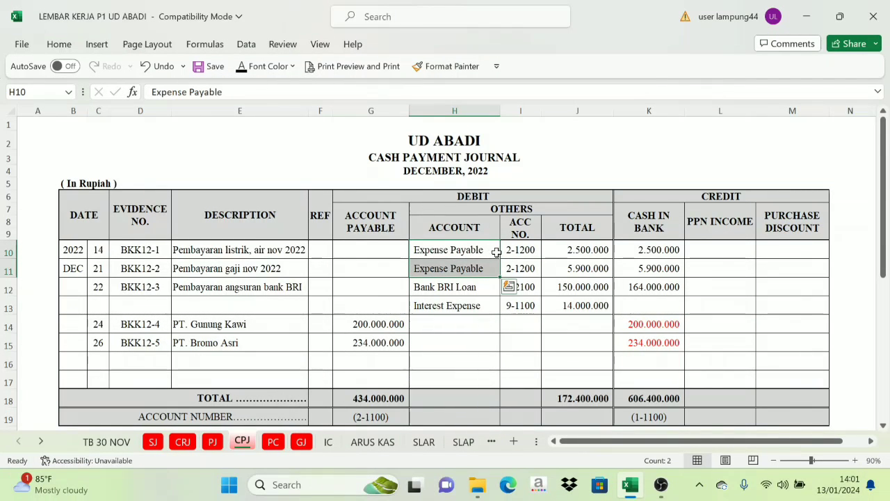
drag(651, 249, 651, 268)
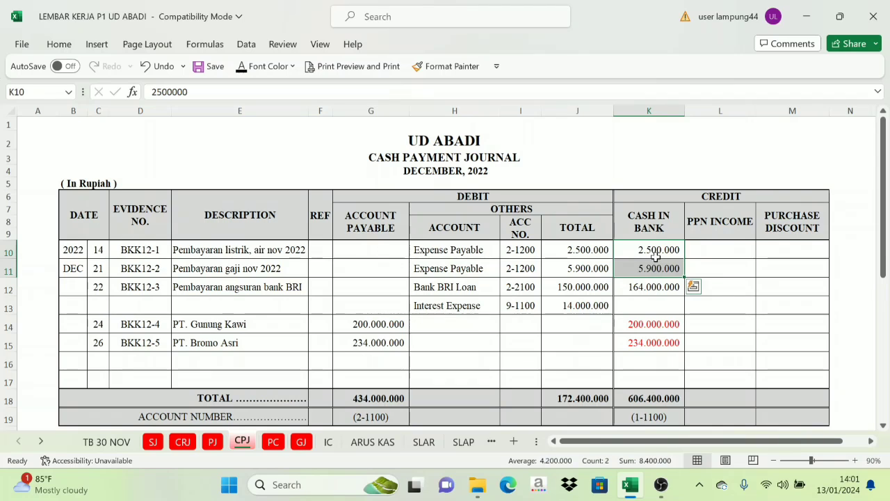
click(254, 72)
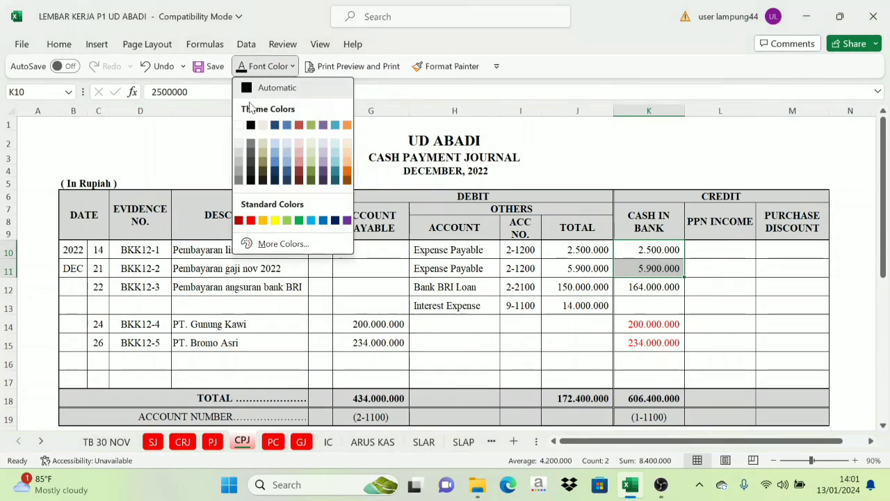
click(249, 219)
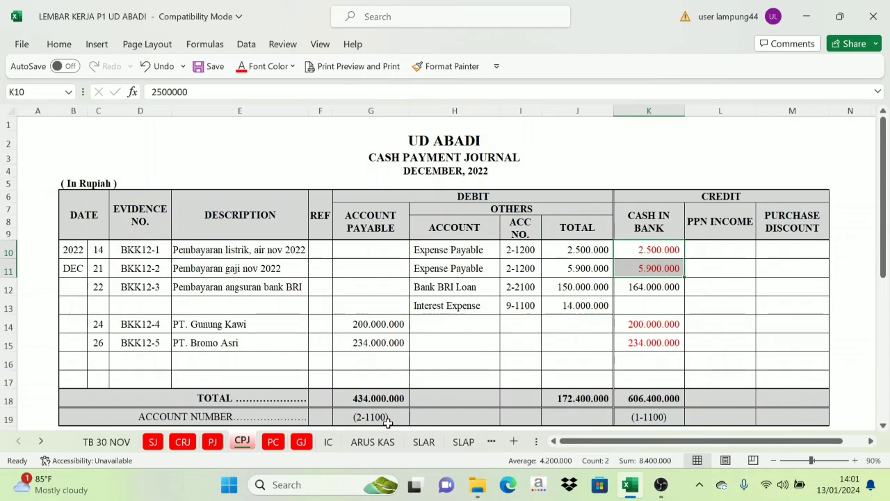
Set the font color of the Pembayaran Utang Biaya entry in C15 of the ARUS KAS sheet to automatic black.
click(374, 442)
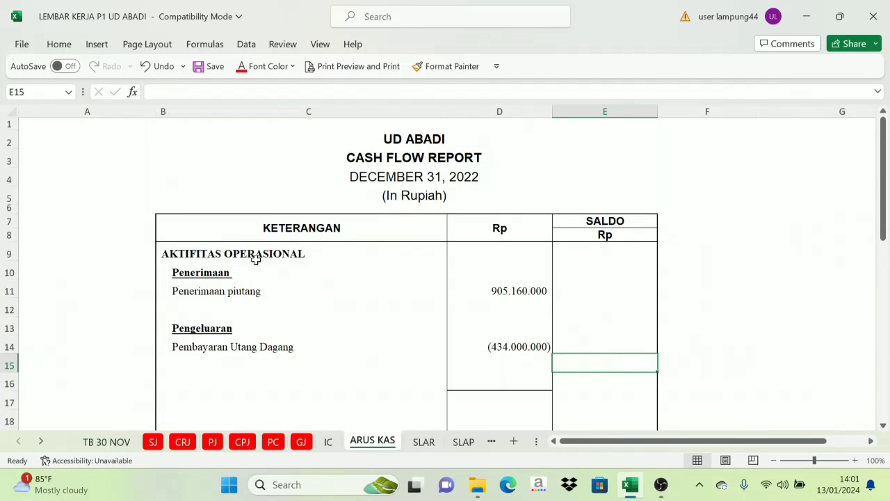
click(183, 361)
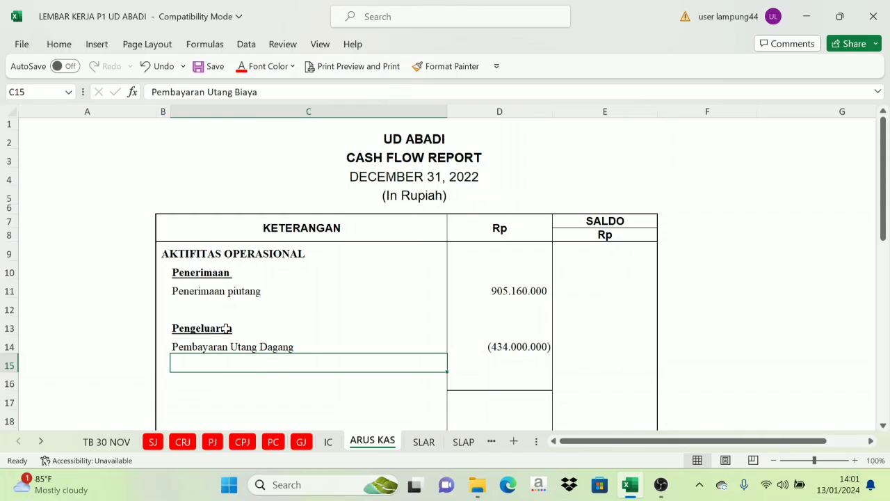
click(293, 66)
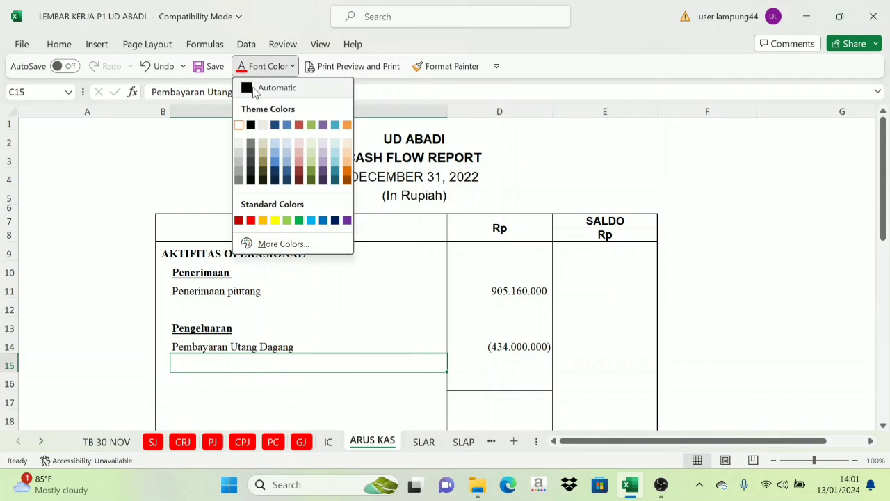
click(268, 88)
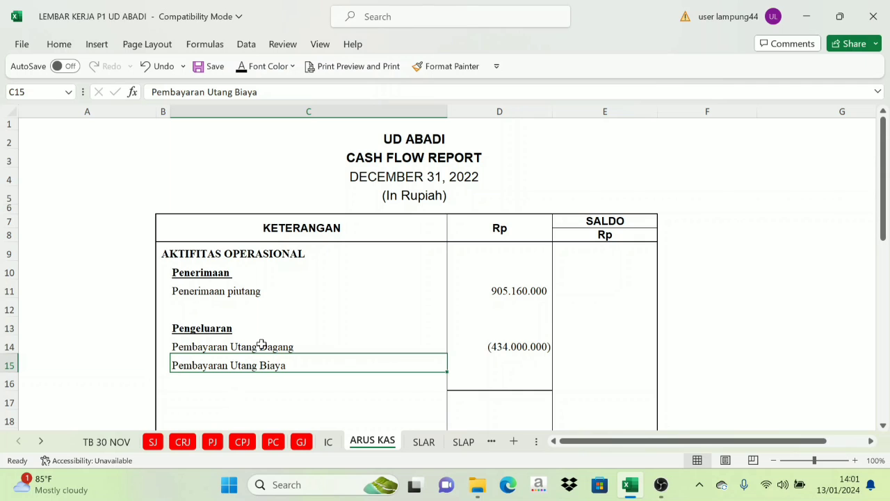
Check the red Expense Payable credits in the cash payment journal, and set the Pembayaran Utang Biaya amount in D15 of ARUS KAS to black.
click(242, 442)
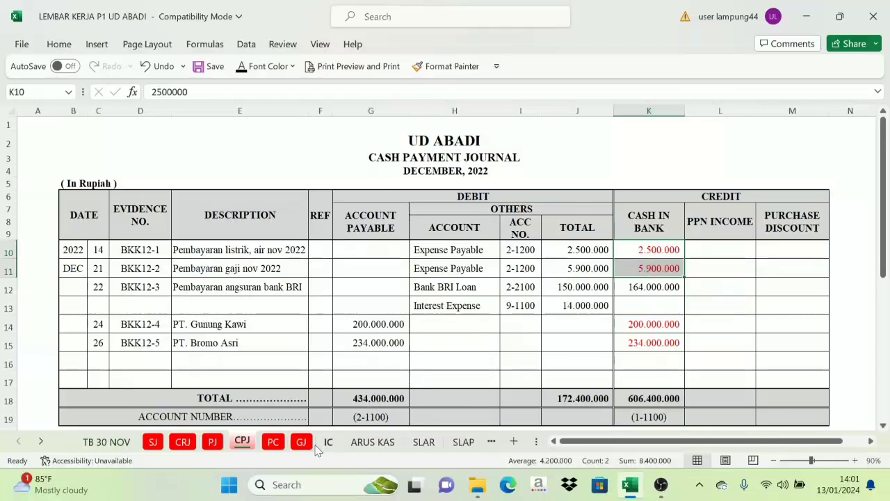
click(372, 442)
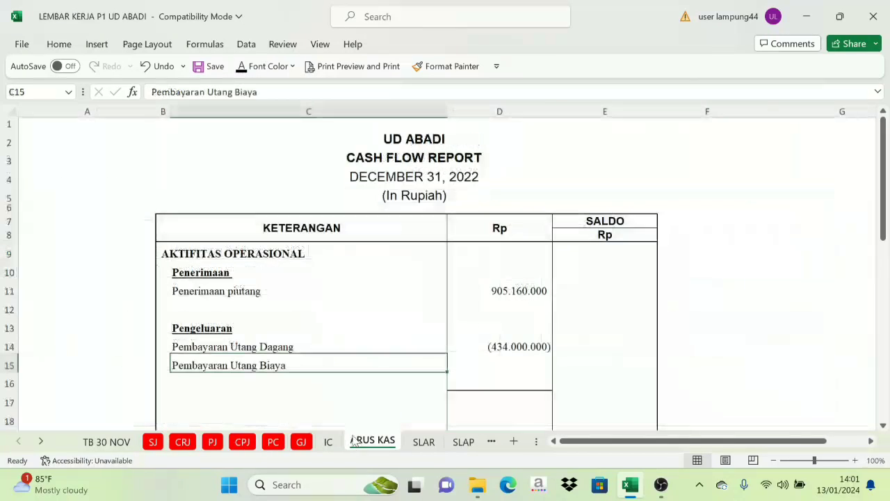
click(507, 362)
click(240, 66)
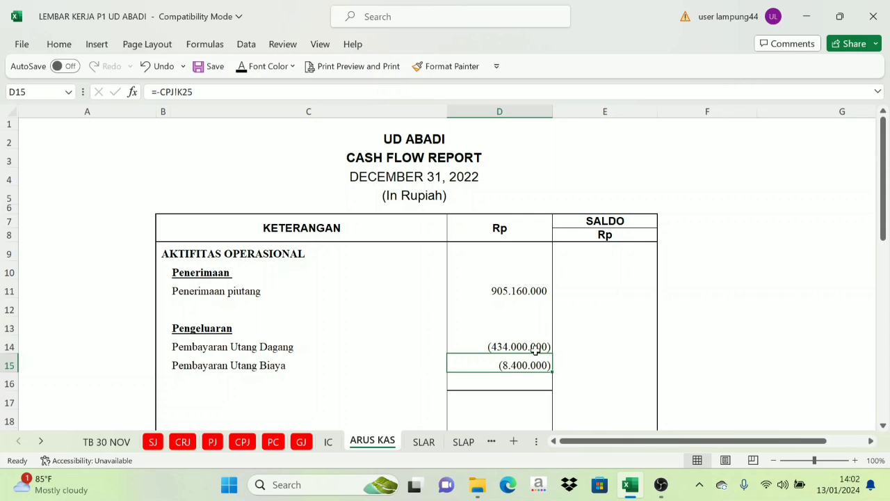
Examine the bank BRI installment in the cash payment journal, comparing its Cash in Bank credit with the loan and interest expense debits.
click(242, 442)
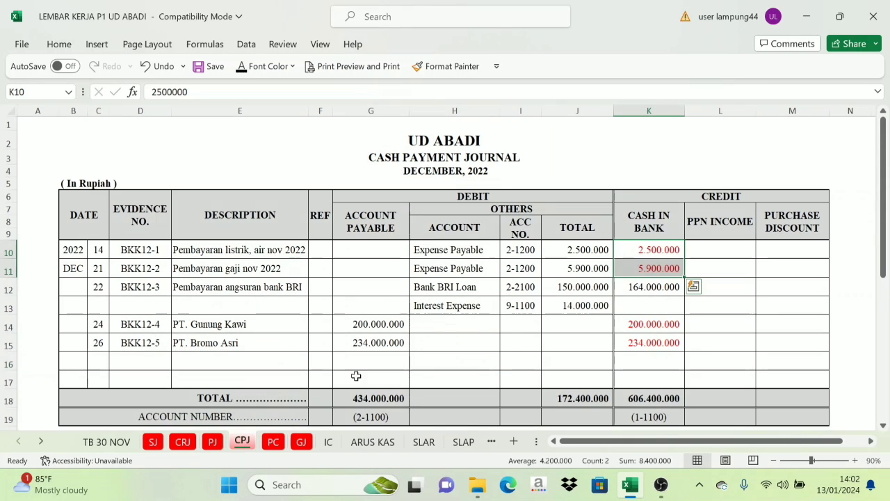
click(641, 288)
click(584, 307)
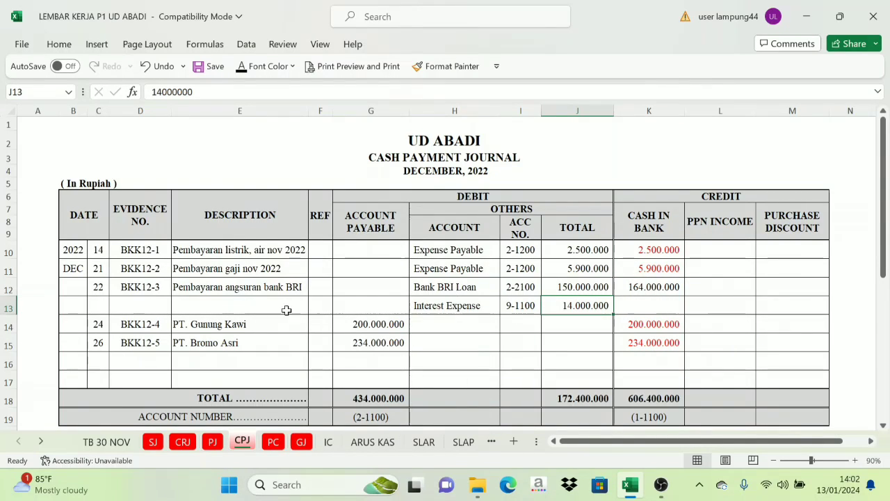
click(291, 282)
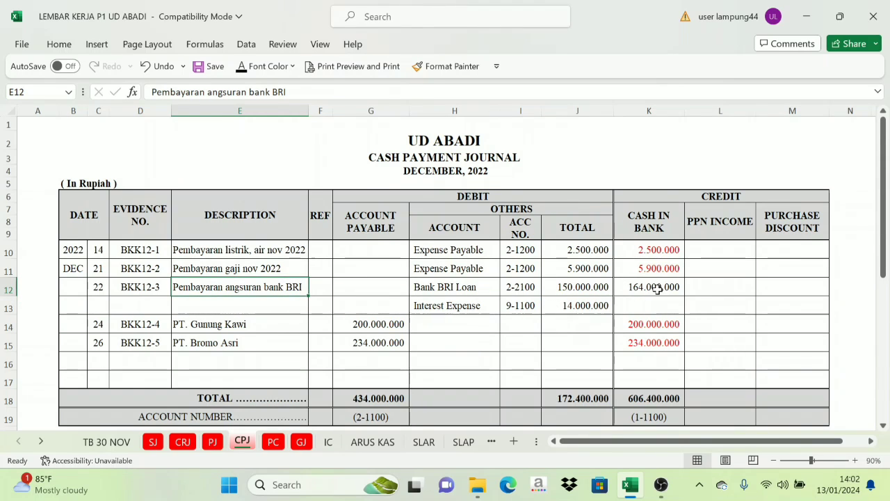
click(658, 289)
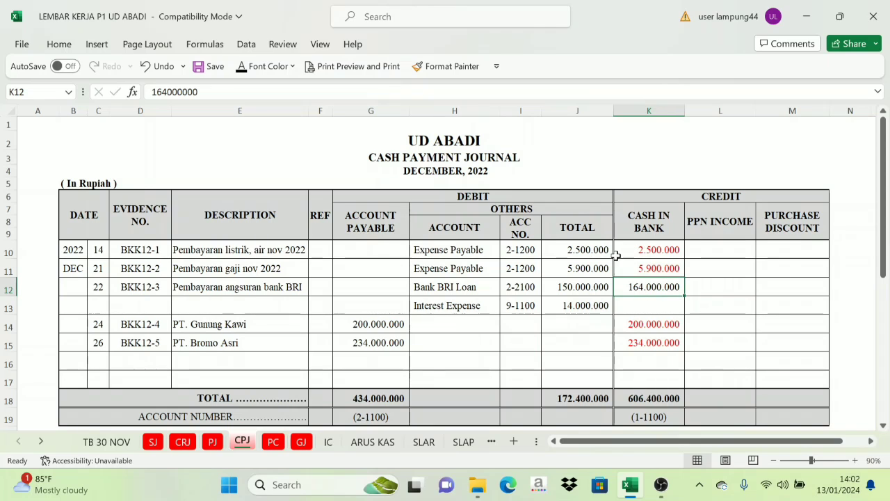
click(578, 287)
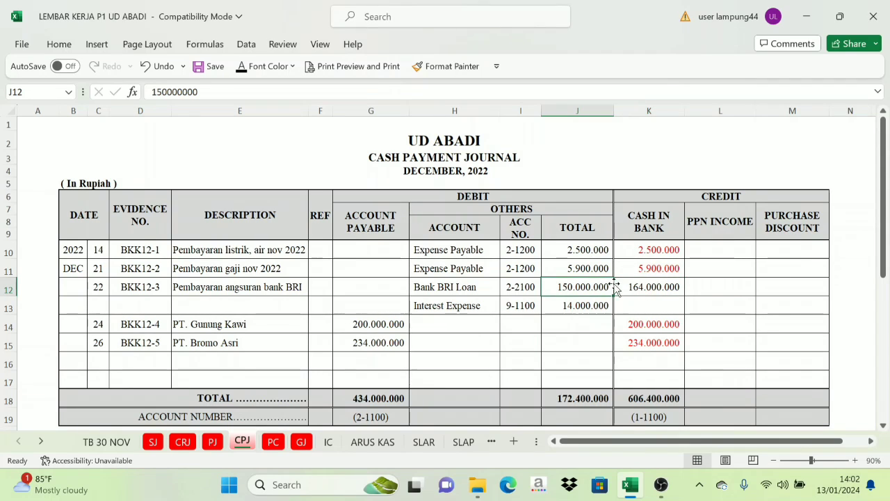
click(470, 308)
click(581, 305)
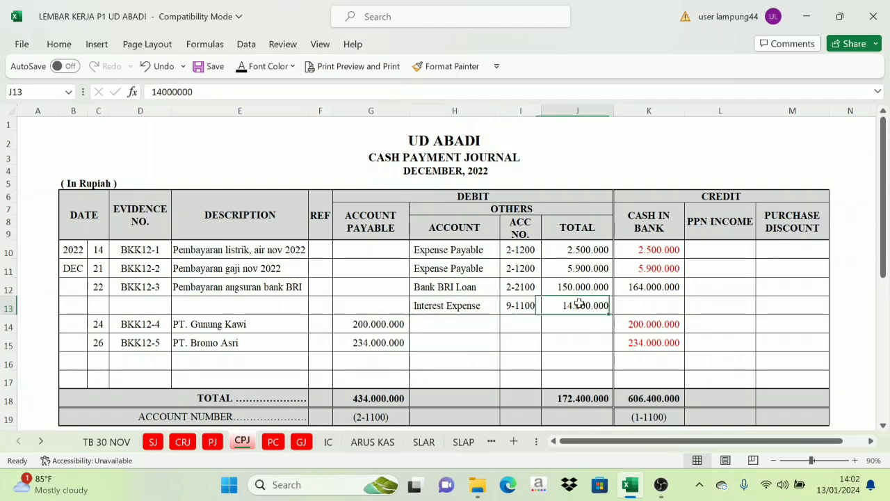
Review the operating, investing and financing sections of ARUS KAS against the bank BRI installment in the cash payment journal.
click(373, 442)
click(198, 380)
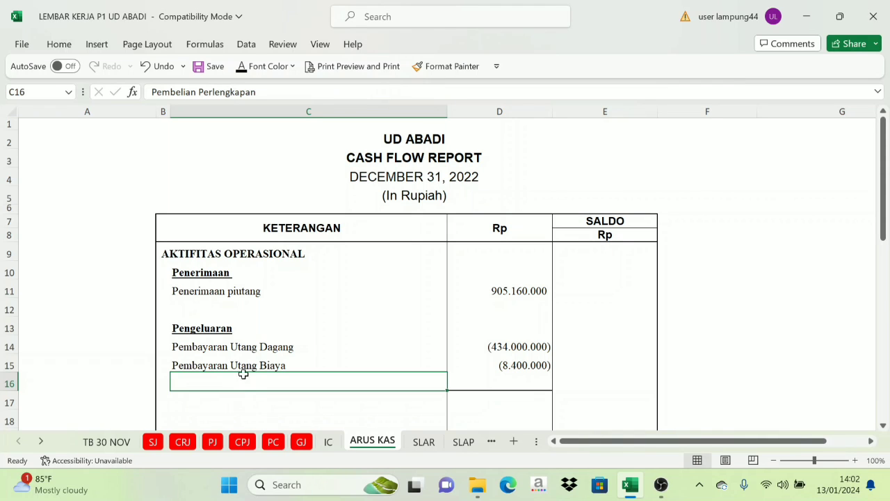
click(242, 442)
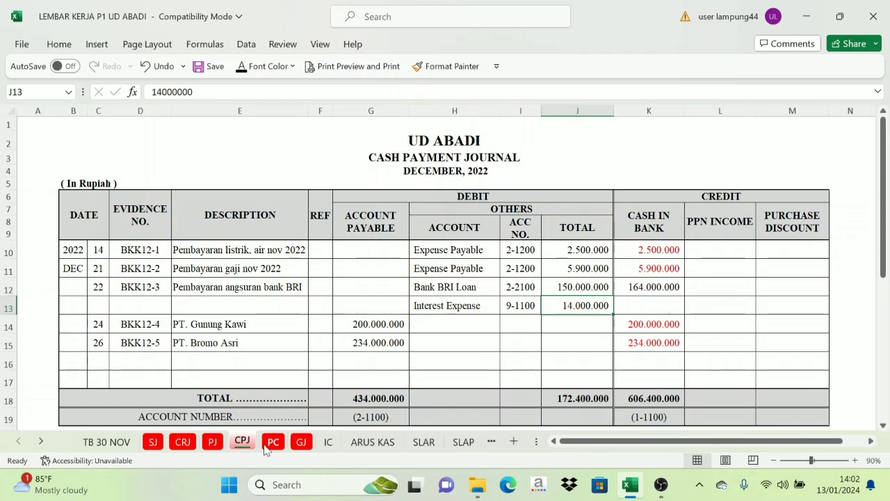
click(369, 443)
scroll(340, 367, down, 5)
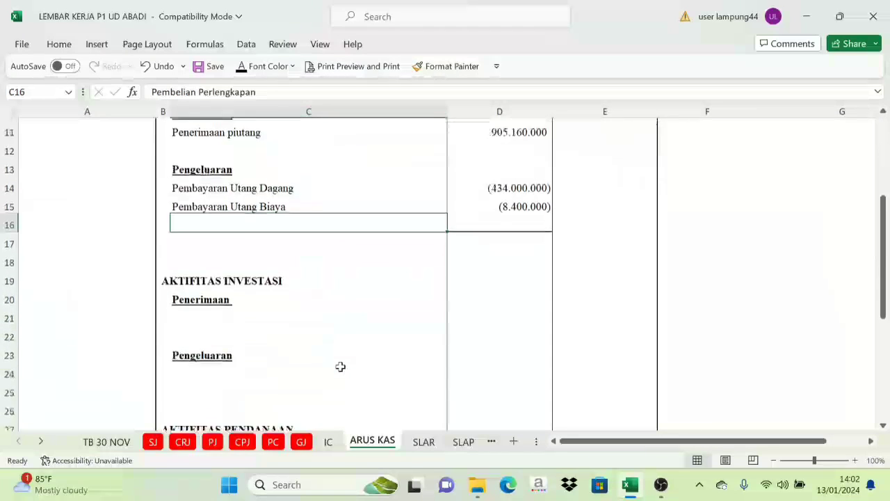
scroll(244, 319, up, 1)
scroll(238, 309, up, 4)
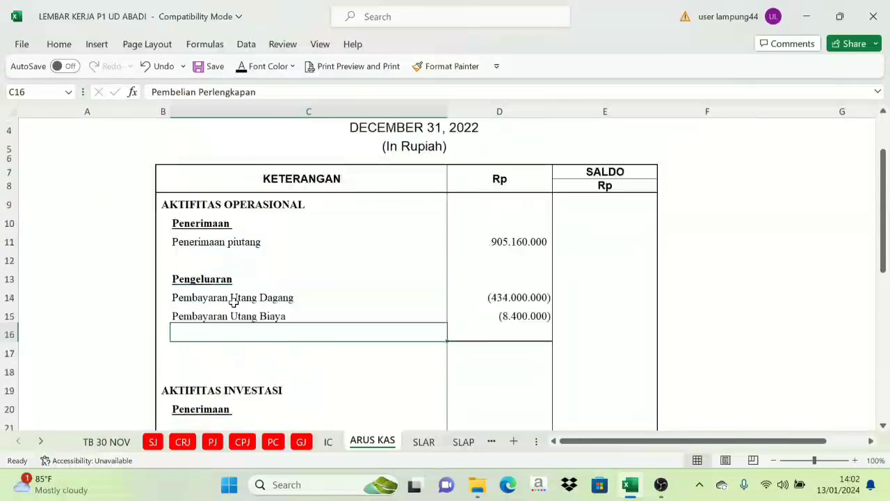
scroll(248, 361, down, 3)
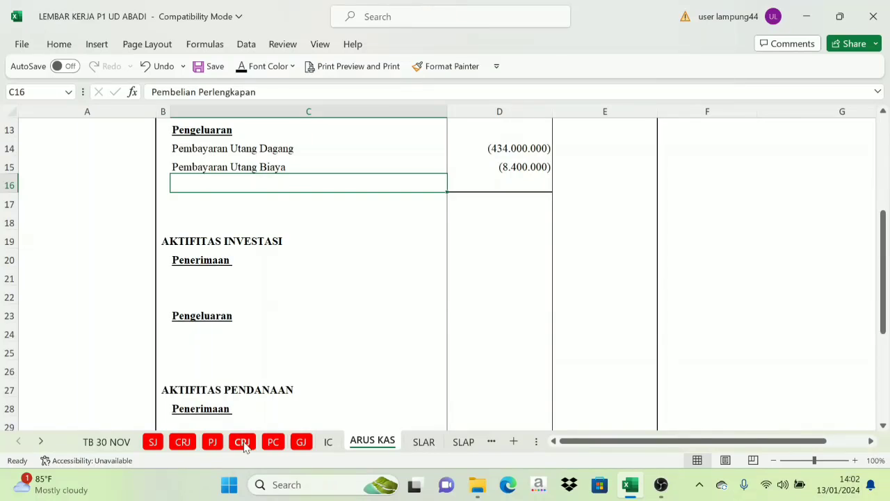
click(242, 442)
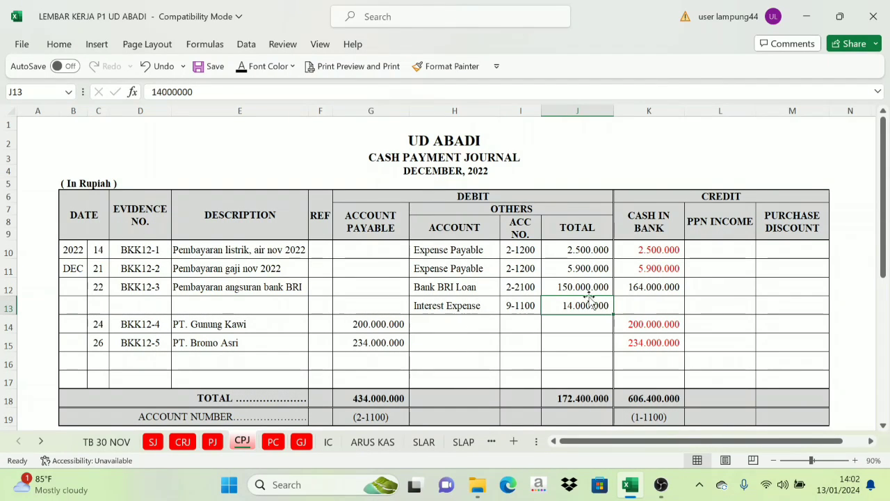
click(372, 442)
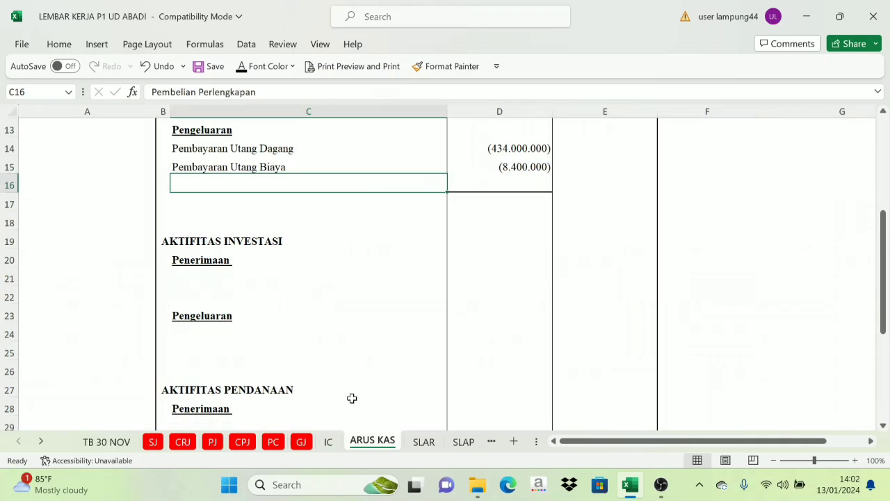
Under Pengeluaran of AKTIFITAS PENDANAAN, set the font color of the Pembayaran Angsuran Bank BRI entry in C32 to black.
scroll(246, 368, down, 1)
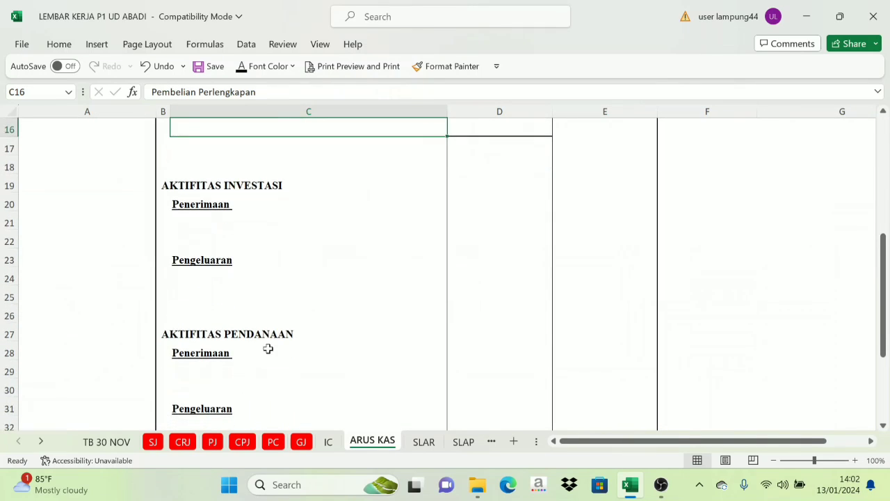
click(270, 333)
scroll(226, 365, down, 2)
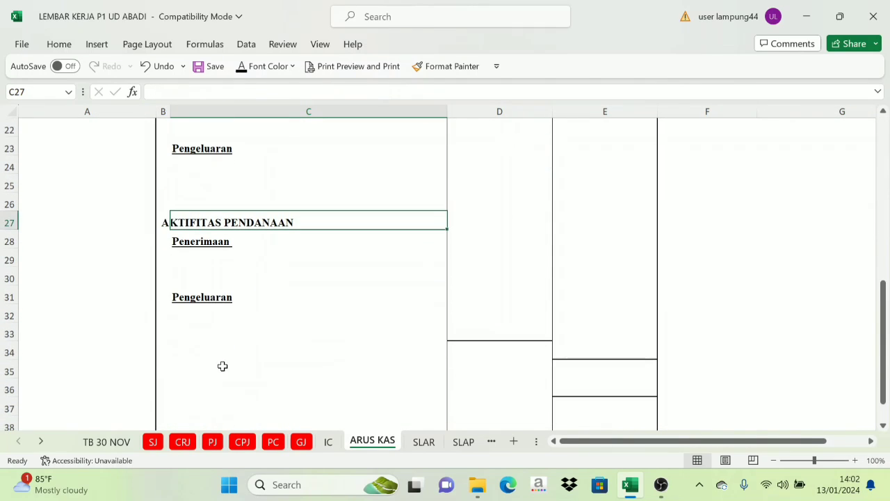
click(209, 316)
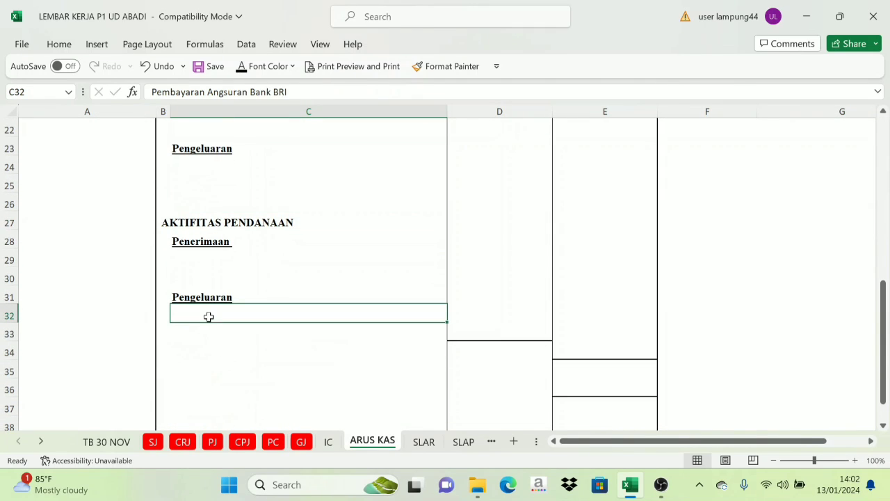
click(242, 66)
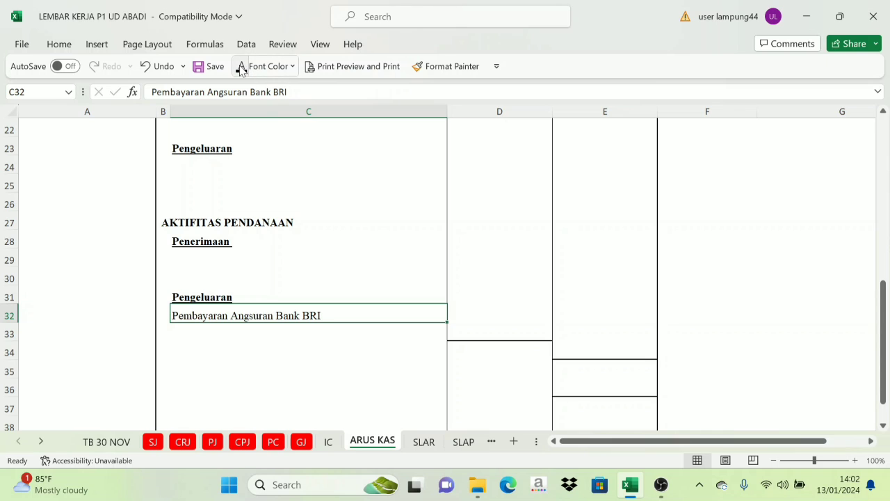
Select the installment amount cell D32, and set the Bank BRI Loan total in J12 of the CPJ sheet to red.
click(478, 313)
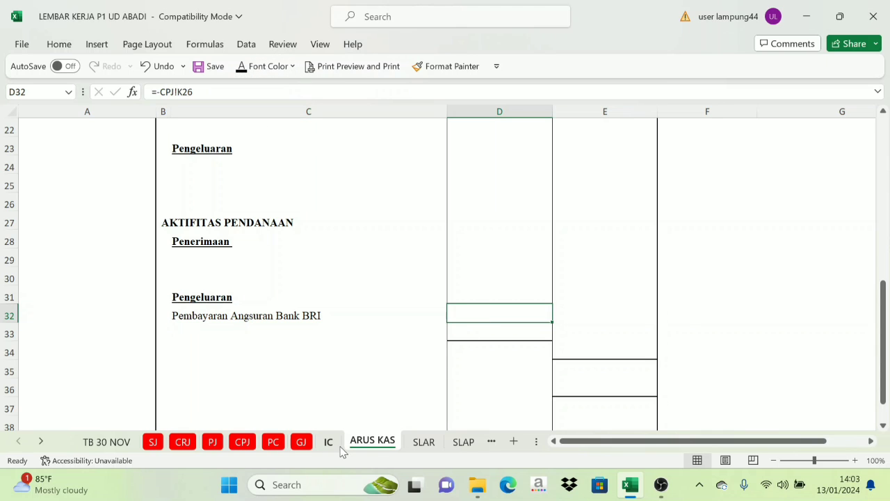
click(243, 442)
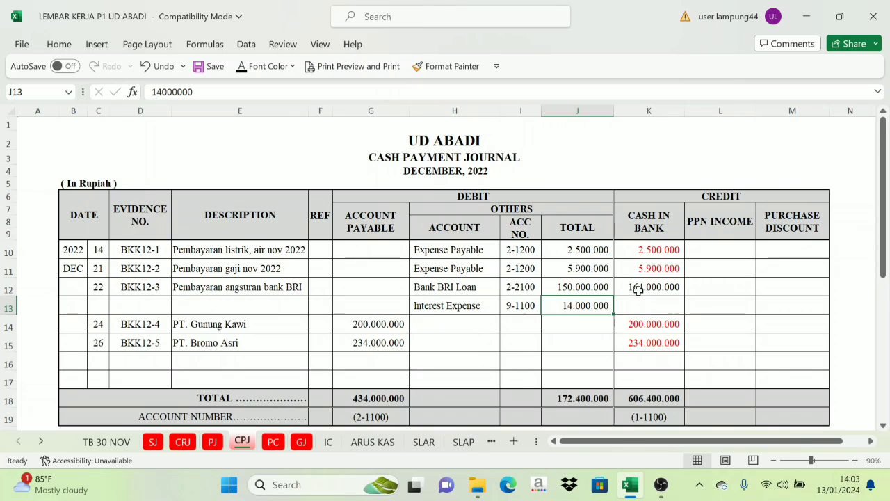
click(573, 288)
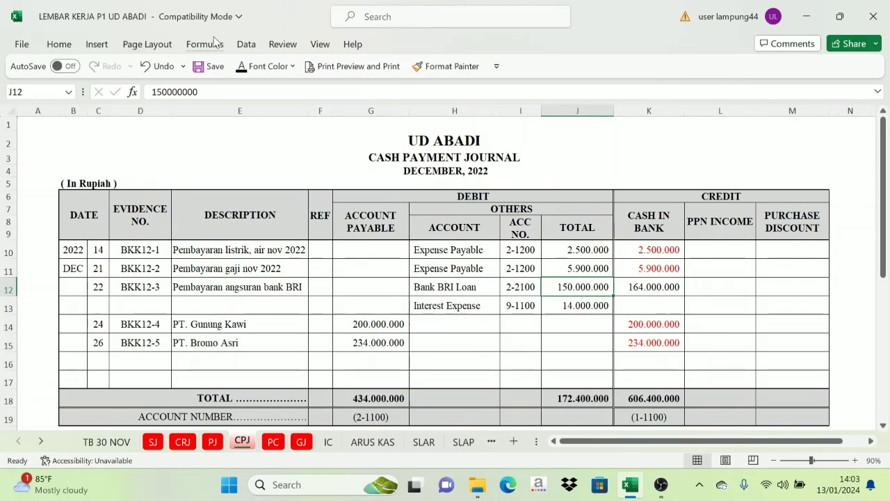
click(292, 66)
click(248, 217)
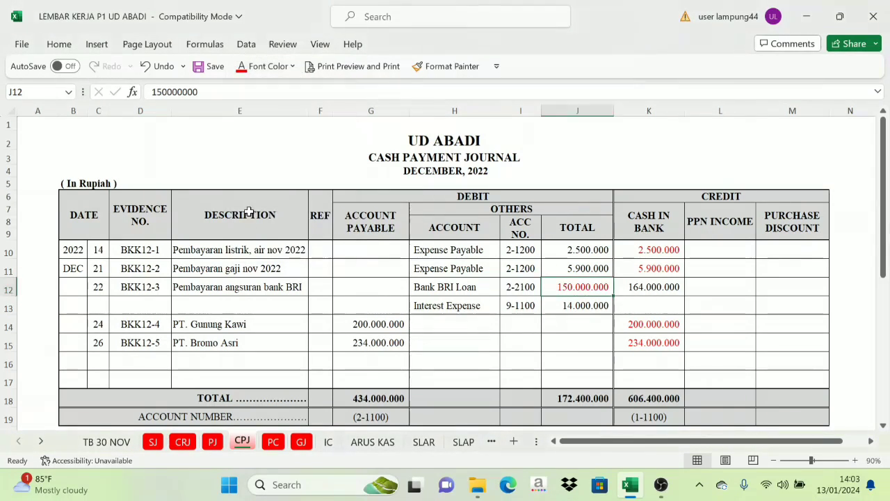
Set the font color of the Pembayaran Angsuran Bank BRI amount in D32 of the ARUS KAS sheet to automatic black.
click(373, 442)
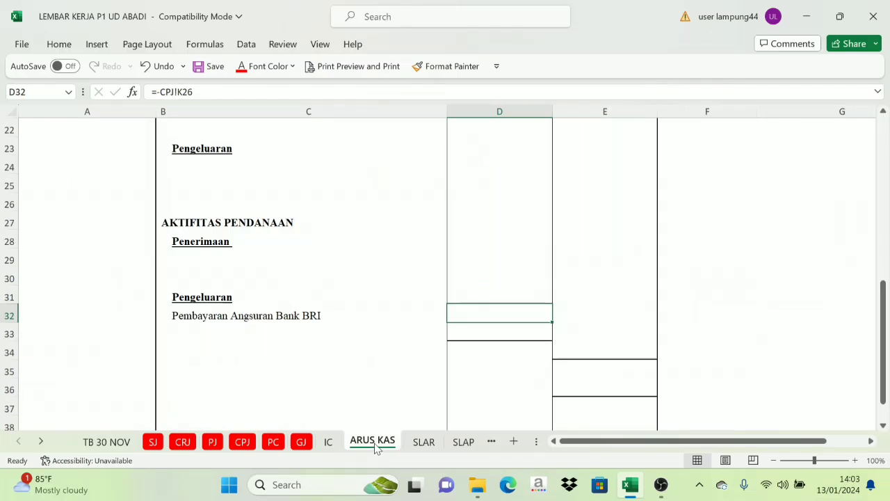
click(260, 66)
click(249, 91)
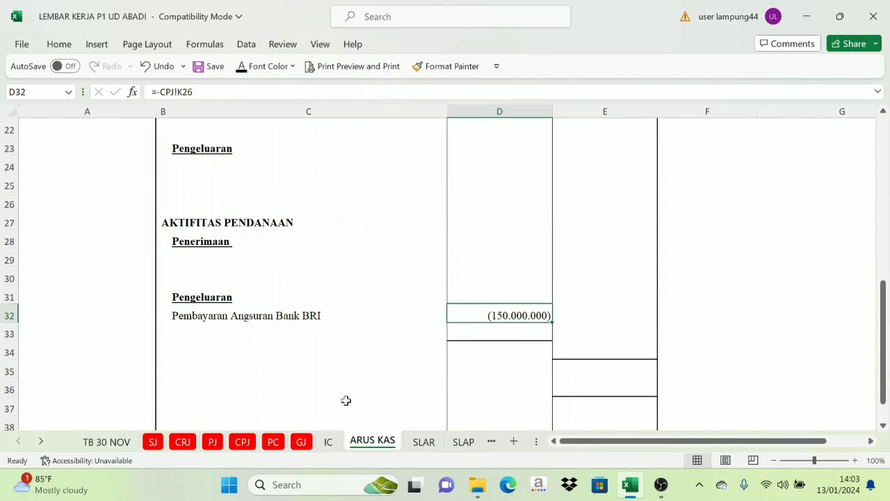
In the CPJ sheet, set the font color of the Interest Expense total in J13 to red.
click(242, 442)
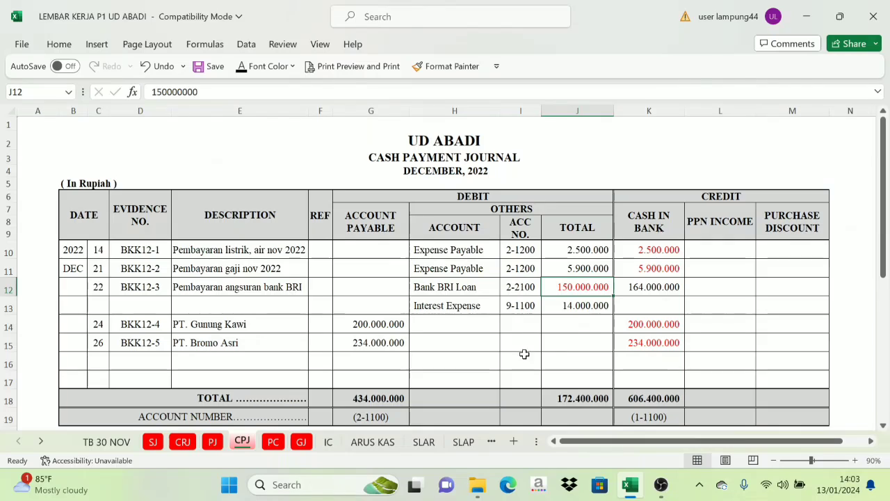
click(578, 307)
click(292, 66)
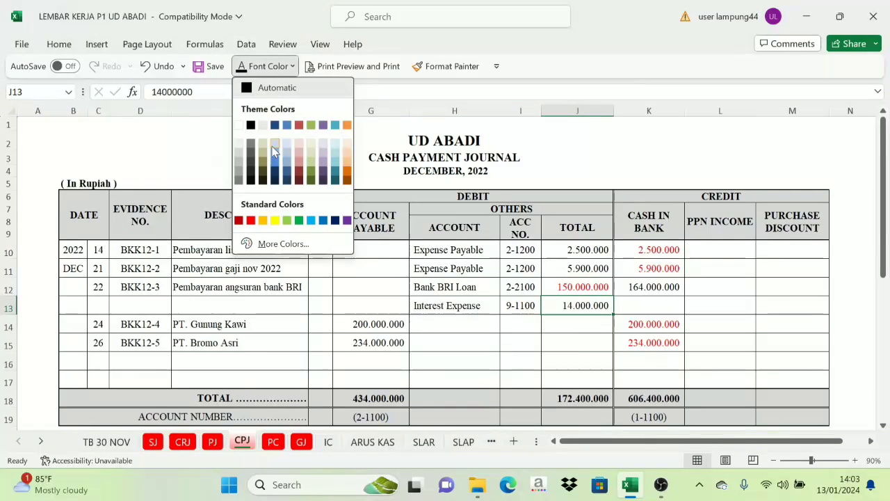
click(251, 221)
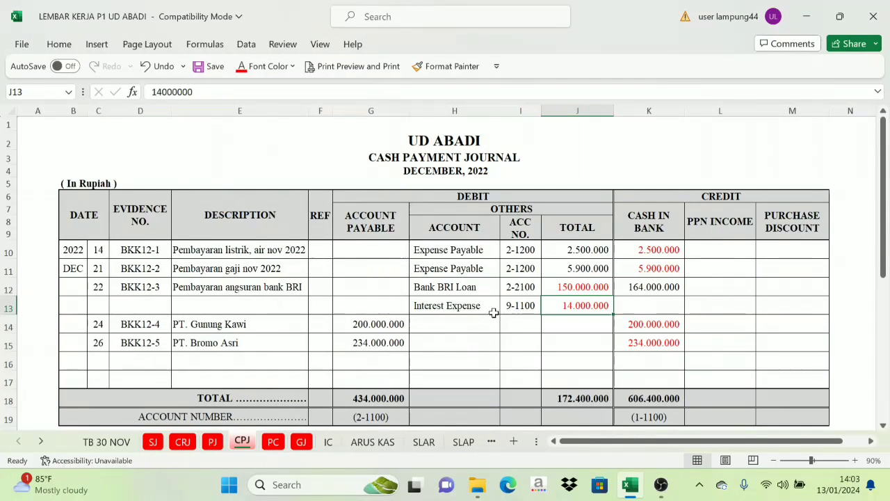
Under Pengeluaran of AKTIFITAS PENDANAAN in ARUS KAS, set the font color of the Pembayaran Bunga Angsuran entry in C33 to automatic black.
click(373, 442)
click(196, 329)
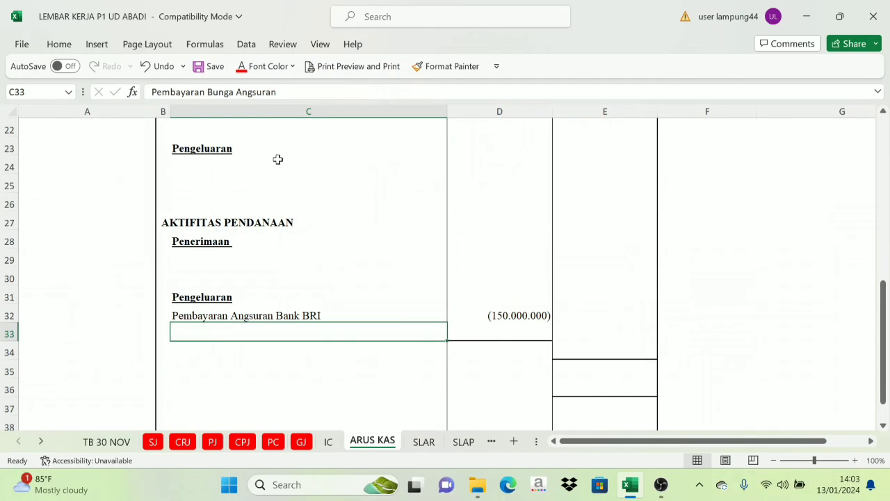
click(292, 66)
click(244, 88)
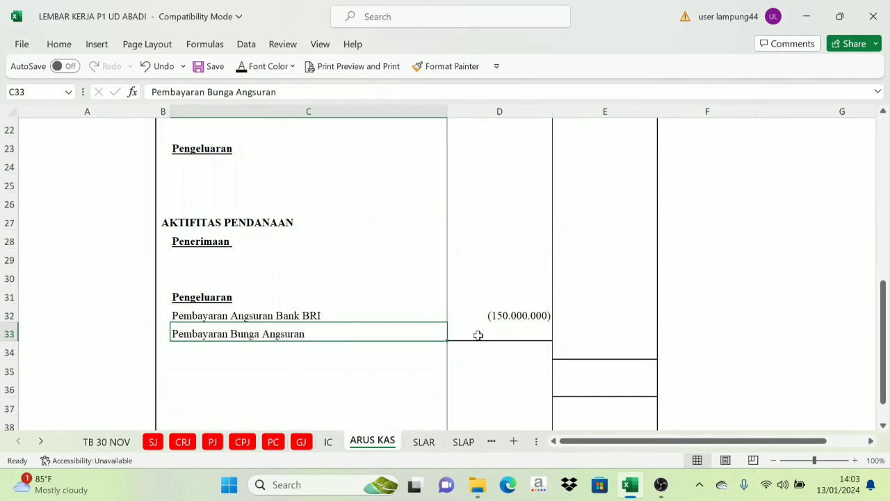
Check the interest expense in CPJ, and set the font color of the Pembayaran Bunga Angsuran amount in D33 of ARUS KAS to automatic black.
click(505, 341)
click(247, 443)
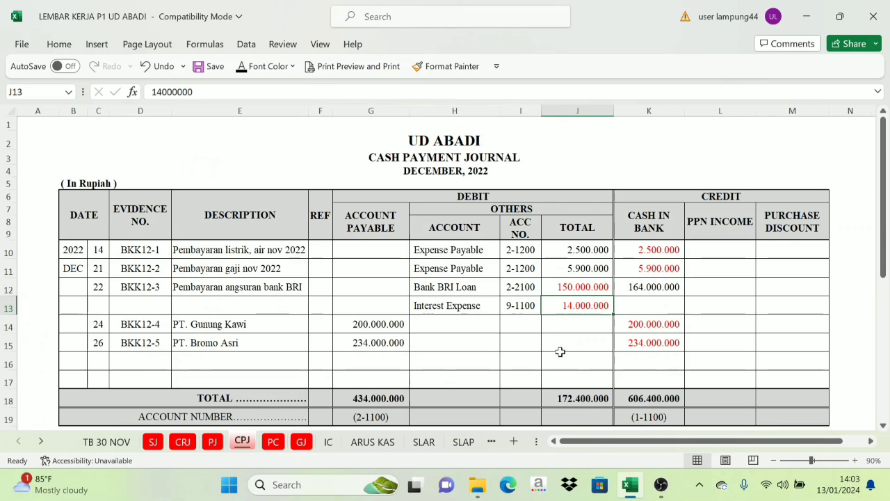
click(372, 441)
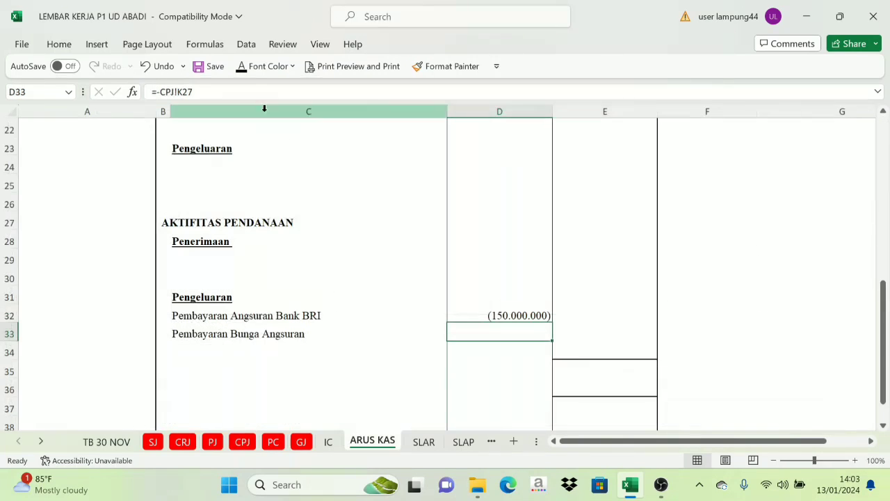
click(292, 67)
click(244, 87)
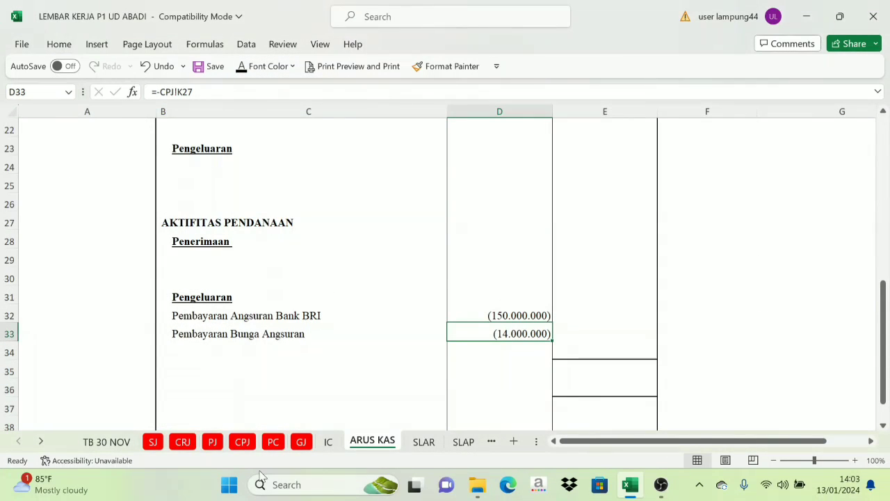
In the CPJ sheet, set the font color of the bank BRI installment's Cash in Bank amount in K12 to red.
click(242, 442)
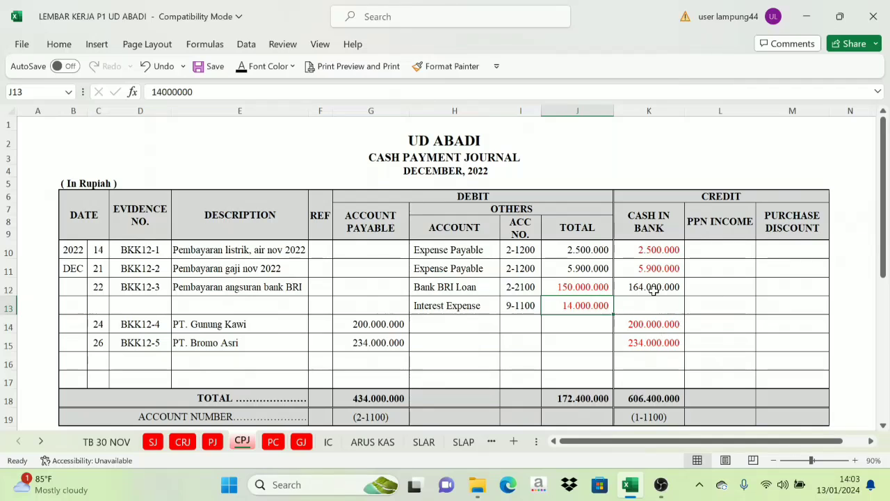
click(653, 291)
click(292, 66)
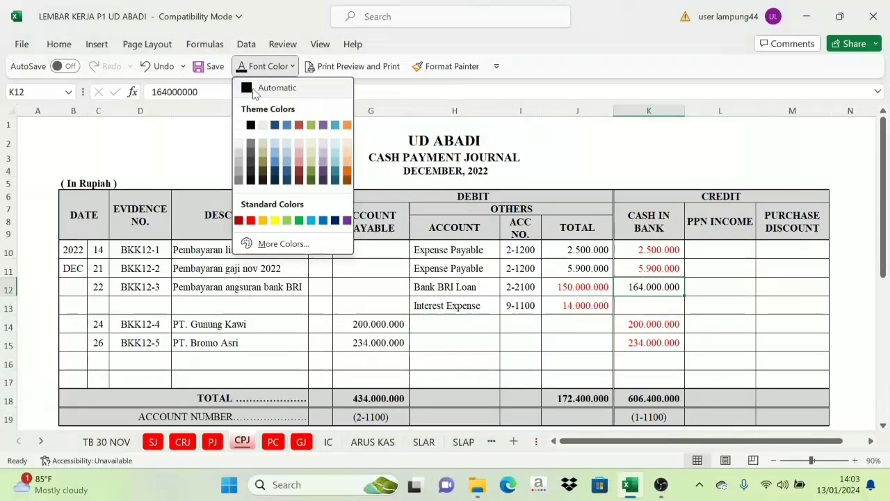
click(239, 221)
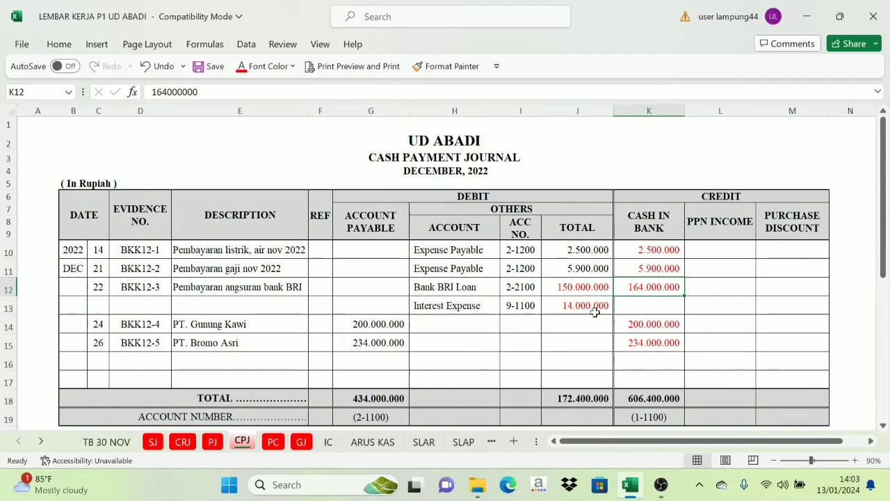
Compare the loan, interest and Cash in Bank amounts in the CPJ sheet with the financing and operating entries in ARUS KAS.
drag(575, 292, 574, 301)
click(373, 442)
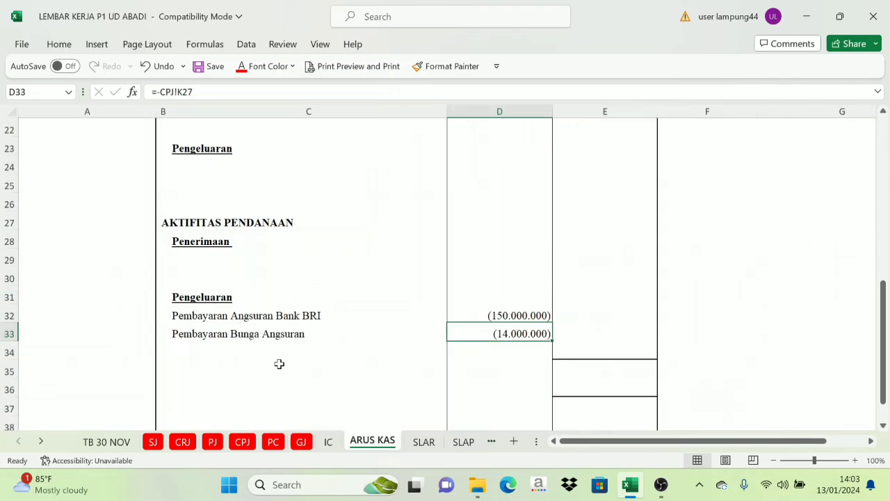
click(237, 228)
scroll(264, 301, up, 5)
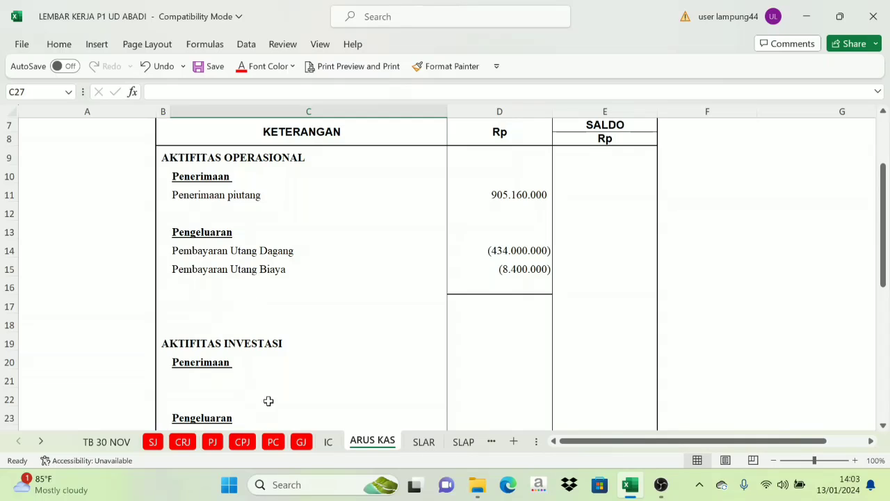
click(242, 441)
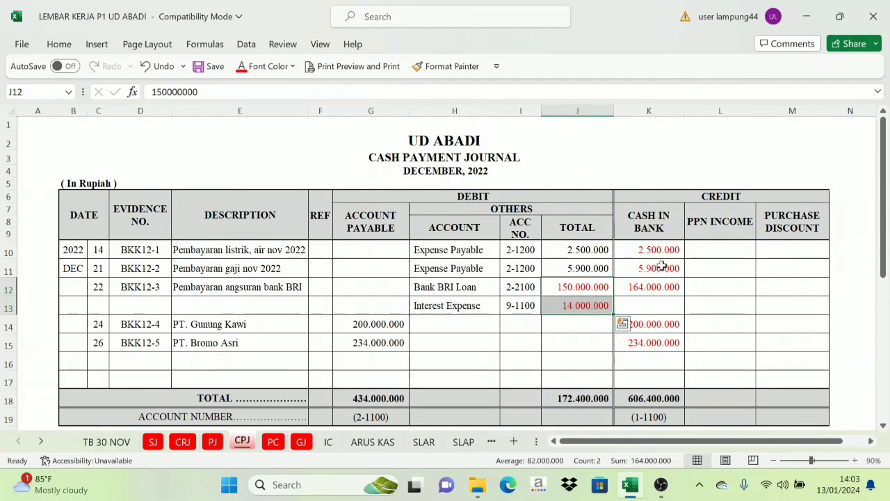
drag(656, 250, 641, 355)
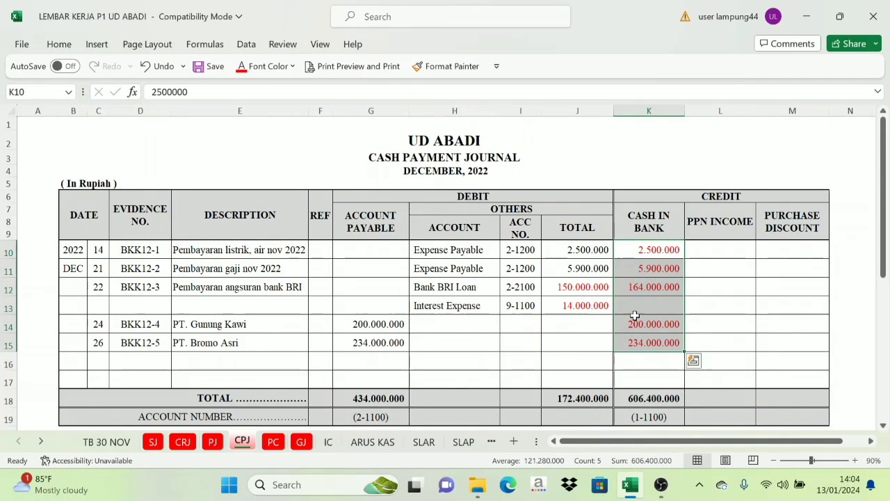
drag(637, 326, 636, 340)
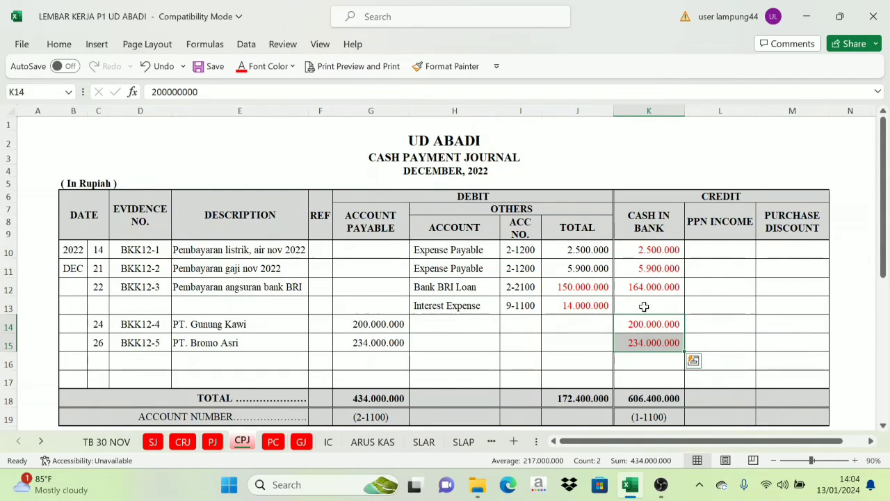
drag(650, 251, 628, 271)
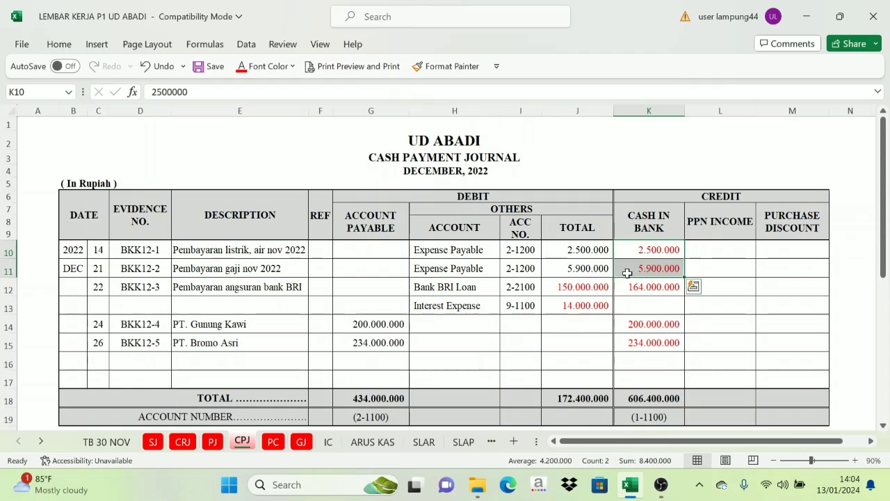
click(583, 285)
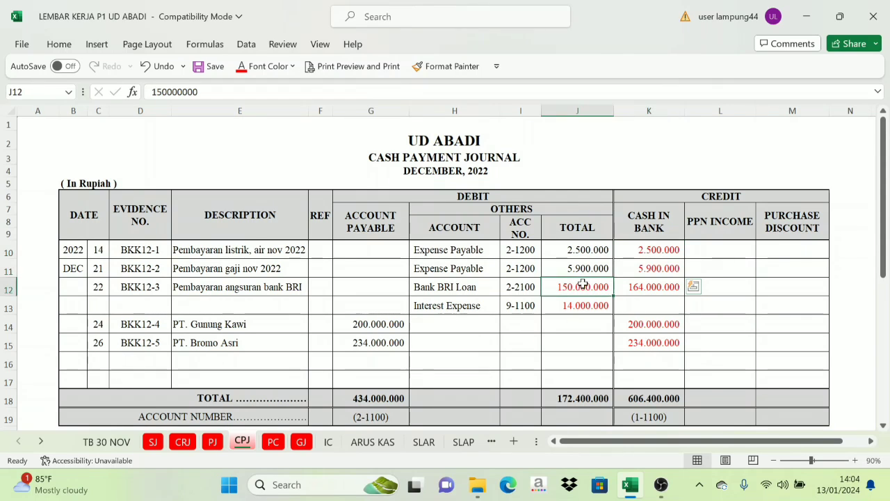
drag(583, 285, 648, 309)
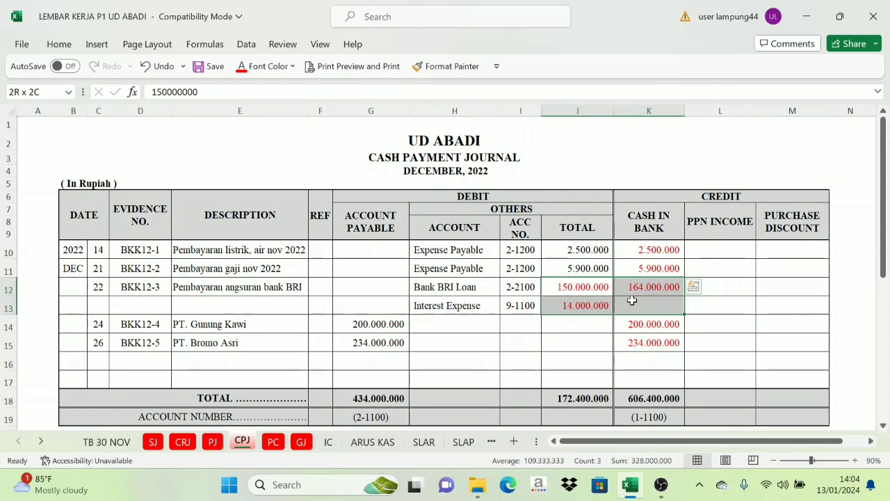
Review the three activity sections of ARUS KAS and check them against the accounts in the cash payment journal.
click(372, 442)
scroll(282, 324, up, 1)
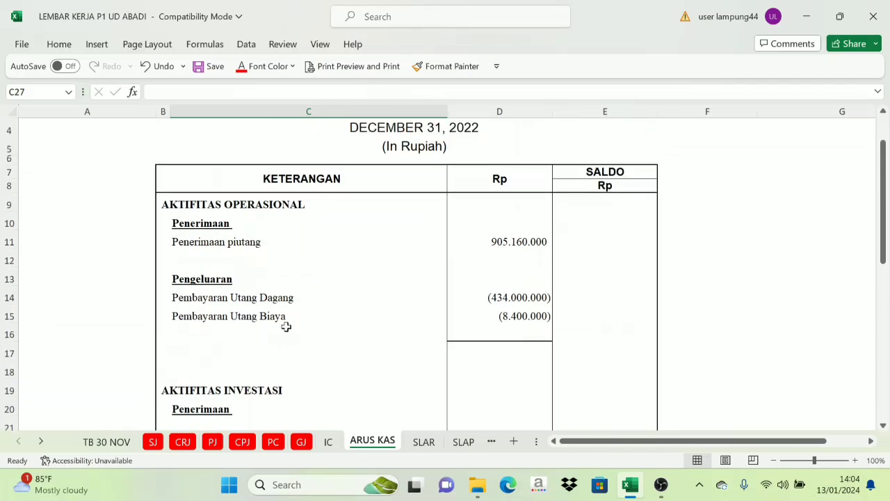
scroll(294, 338, down, 3)
scroll(285, 348, down, 1)
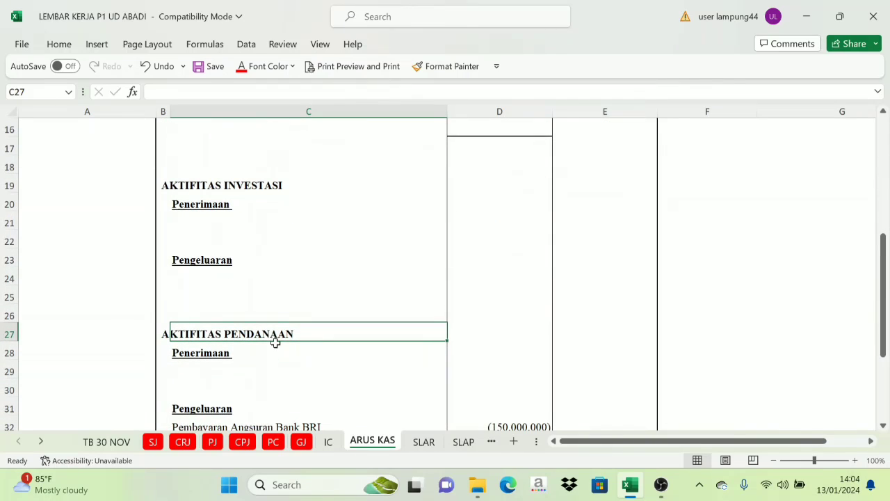
click(237, 383)
scroll(237, 383, down, 1)
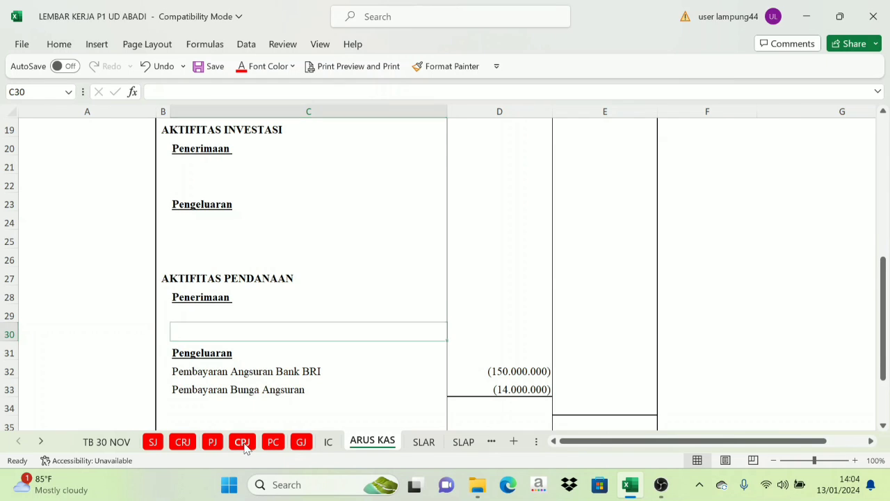
click(243, 444)
click(417, 250)
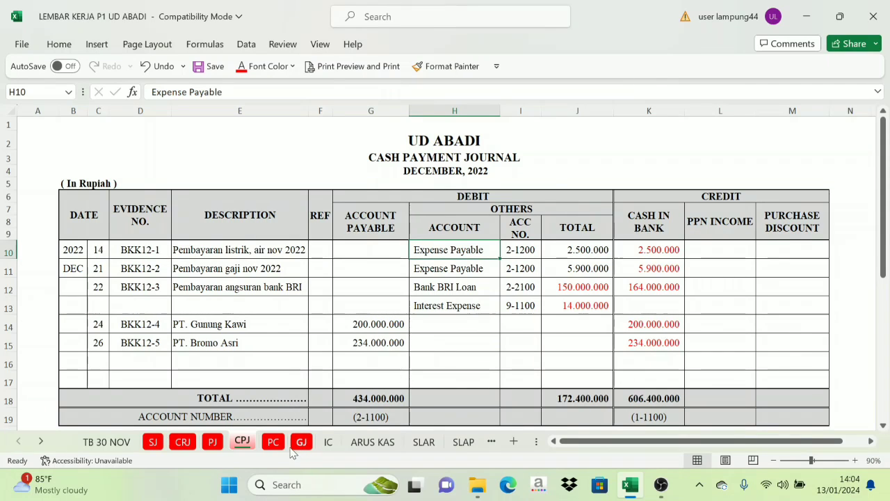
Examine the Pembelian Perlengkapan transactions and their credit amounts in the PC sheet, comparing them with the ARUS KAS sheet.
click(273, 442)
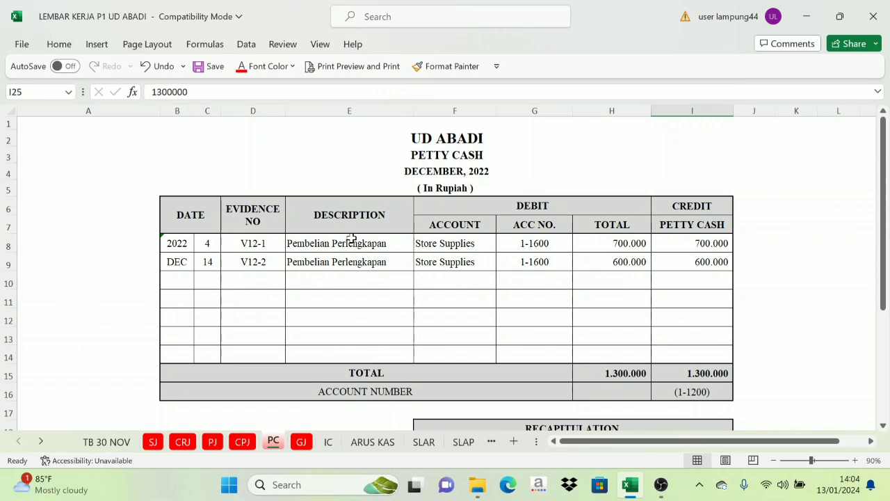
drag(352, 238, 351, 261)
text(Pembelian Perlengkapan Pembelian Perlengkapan)
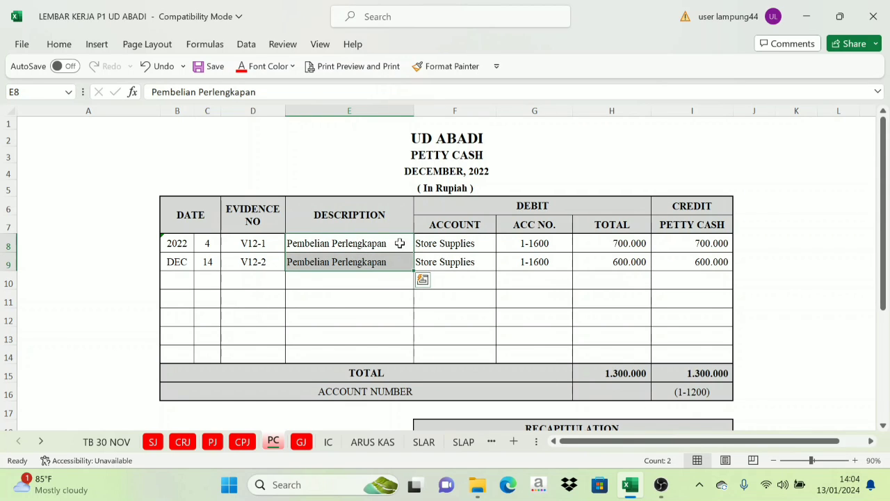
click(660, 255)
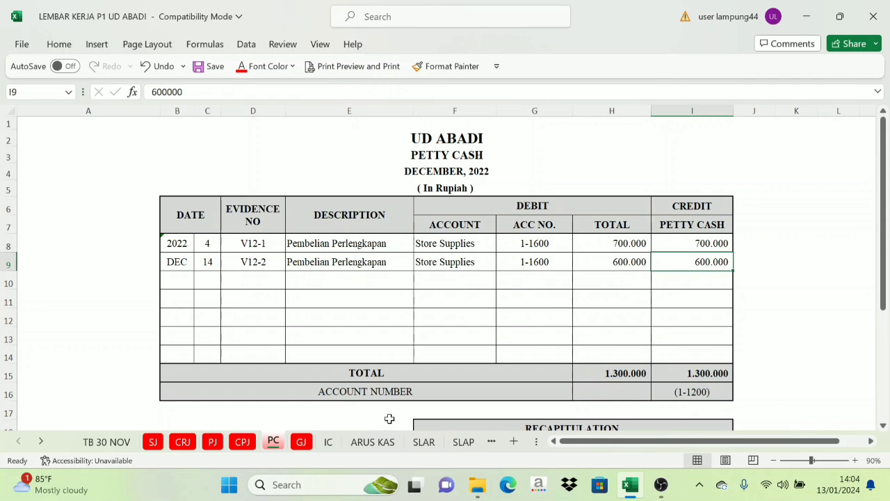
click(379, 442)
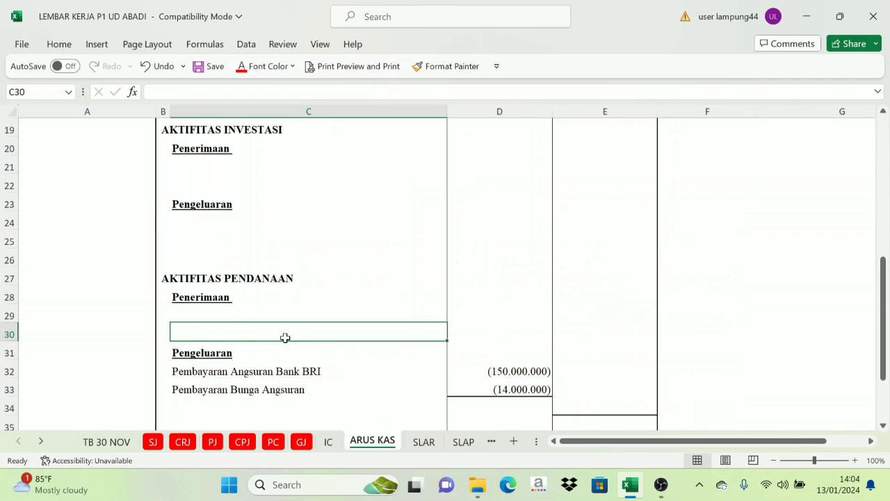
click(273, 442)
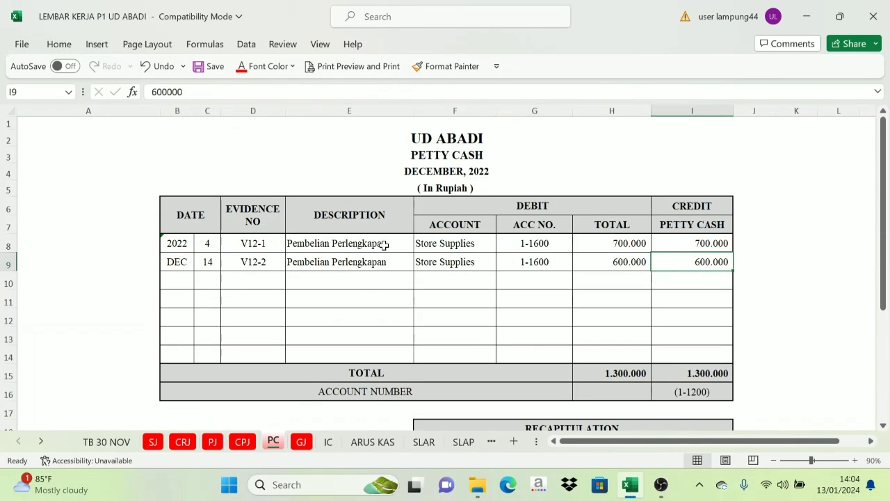
Under Pengeluaran of AKTIFITAS OPERASIONAL in ARUS KAS, set the font color of the Pembelian Perlengkapan entry in C16 to automatic black.
click(372, 442)
scroll(284, 322, up, 1)
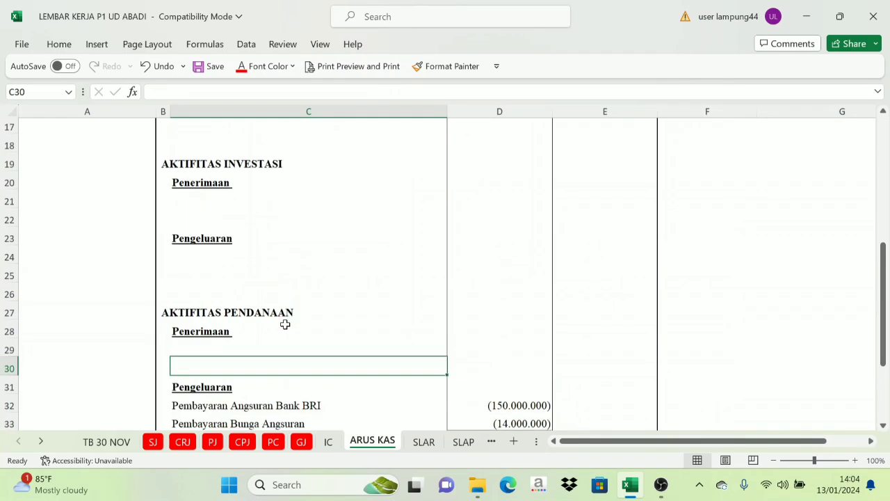
scroll(258, 300, up, 3)
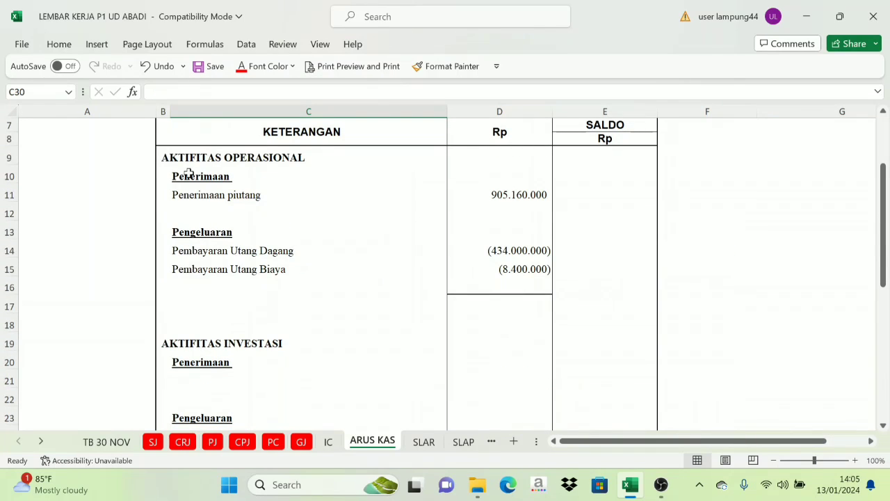
click(203, 284)
click(292, 66)
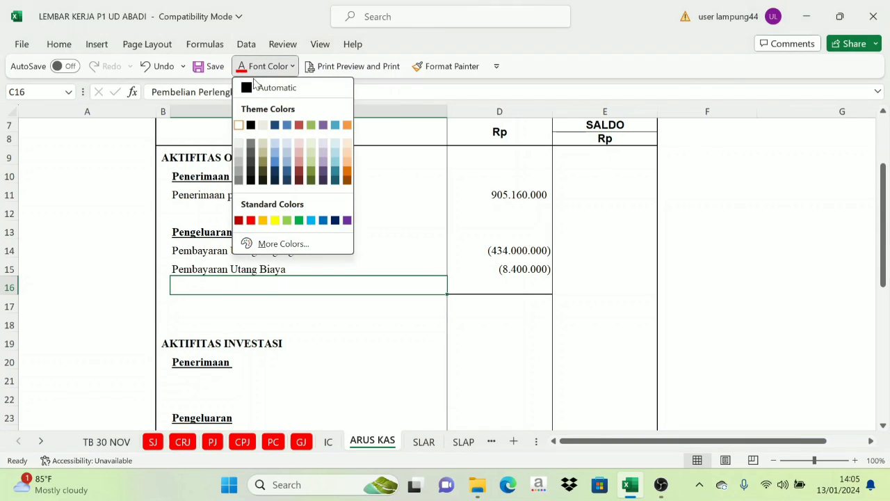
click(271, 88)
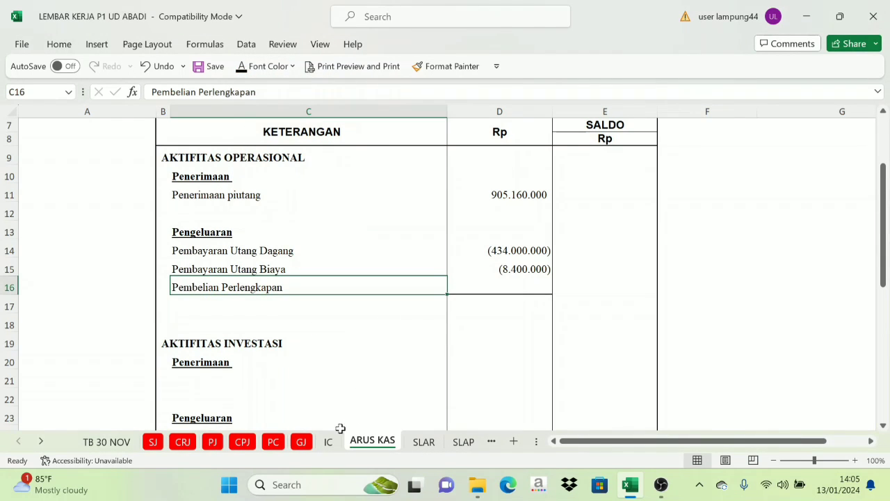
Examine the Petty Cash credit amounts of the two Pembelian Perlengkapan transactions and their total in the PC sheet.
click(272, 443)
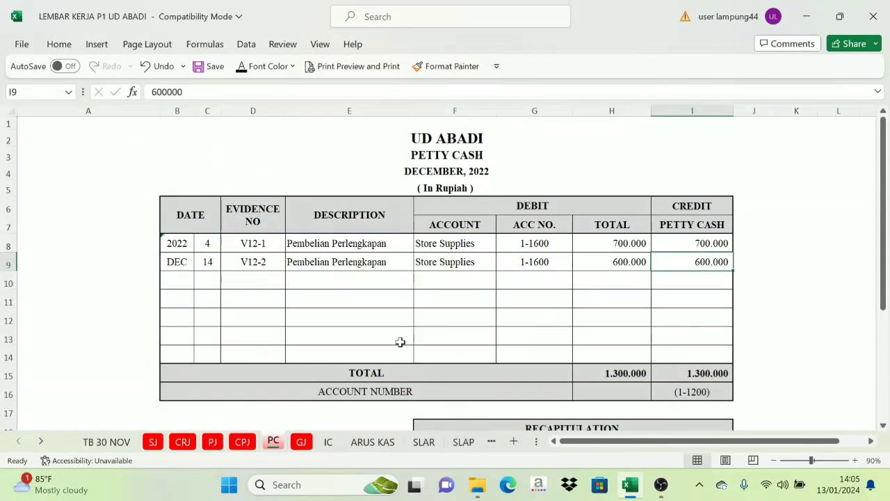
click(721, 246)
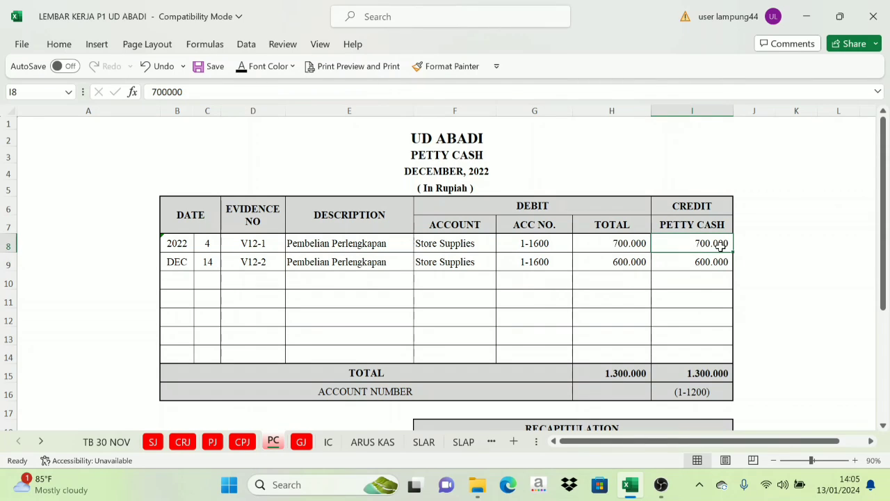
click(219, 265)
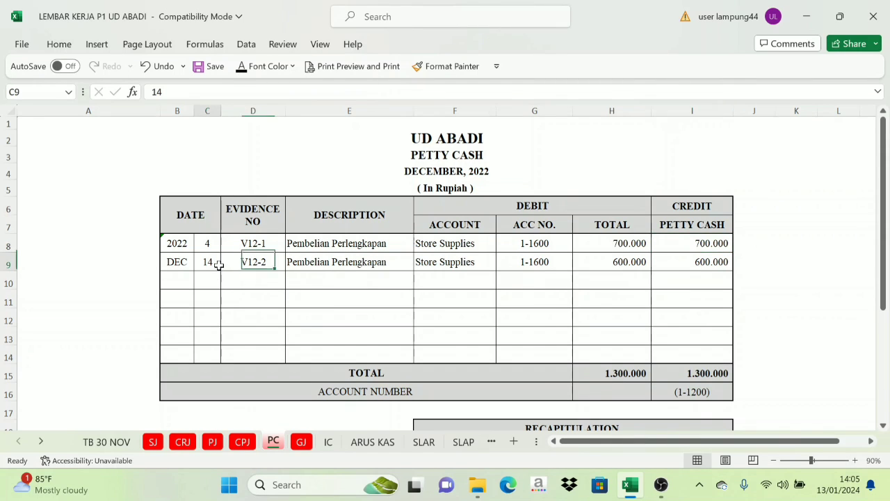
click(695, 260)
drag(699, 244, 696, 263)
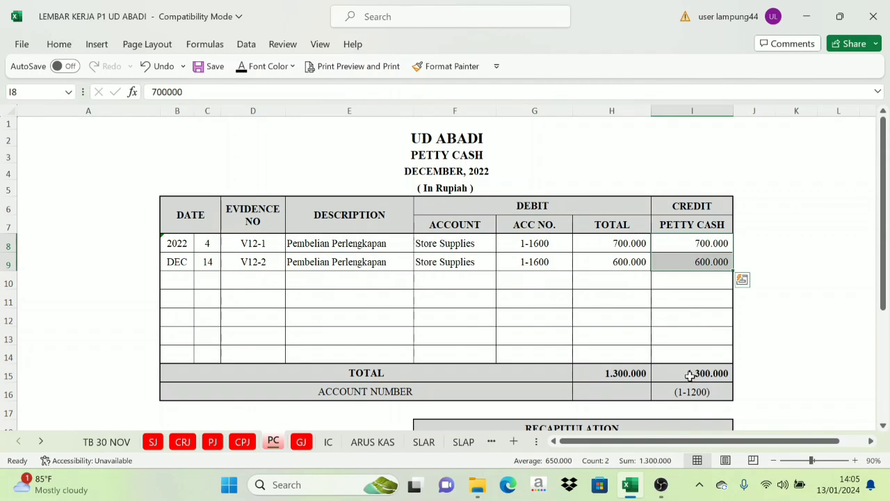
click(701, 375)
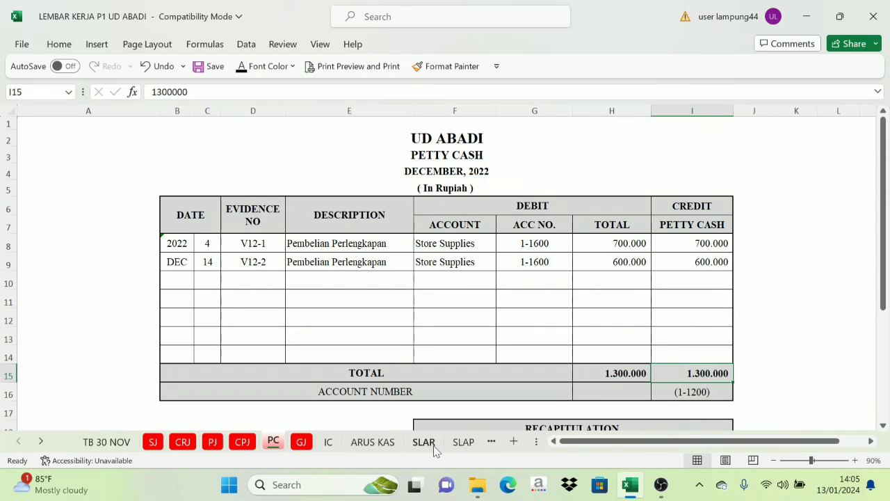
Set the font color of the Pembelian Perlengkapan amount in D16 of ARUS KAS to black, checking it against the PC sheet.
click(372, 442)
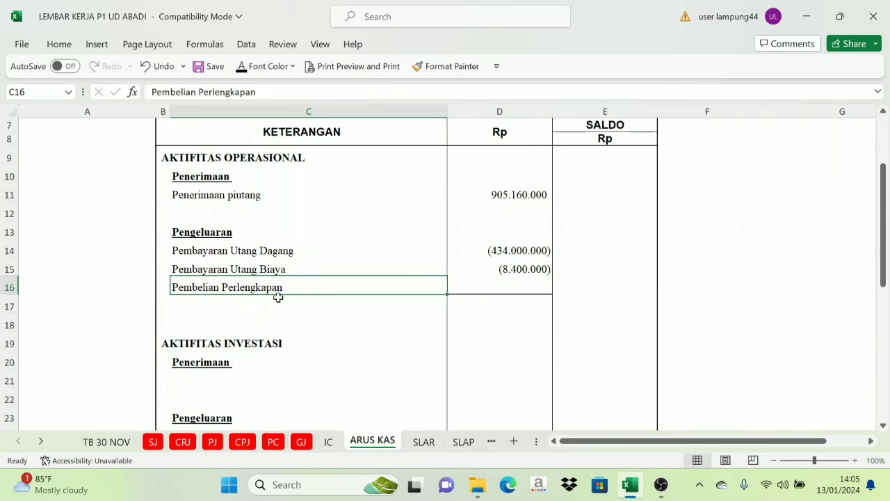
click(495, 286)
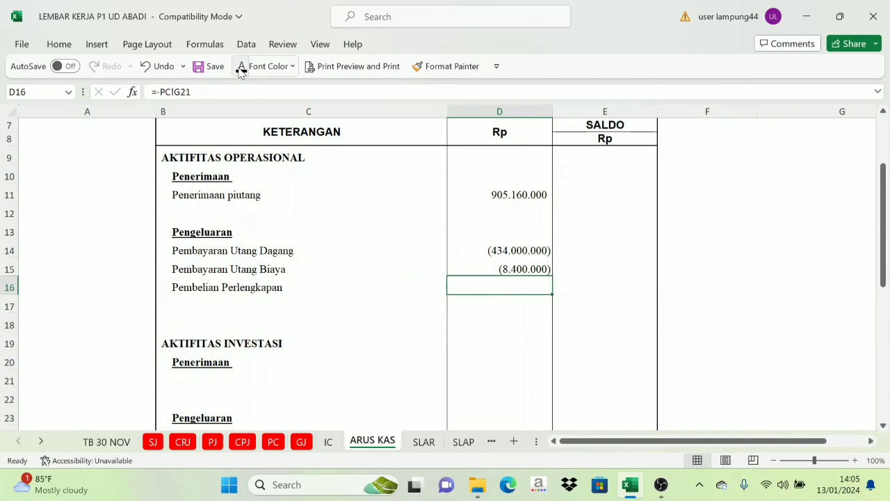
click(273, 441)
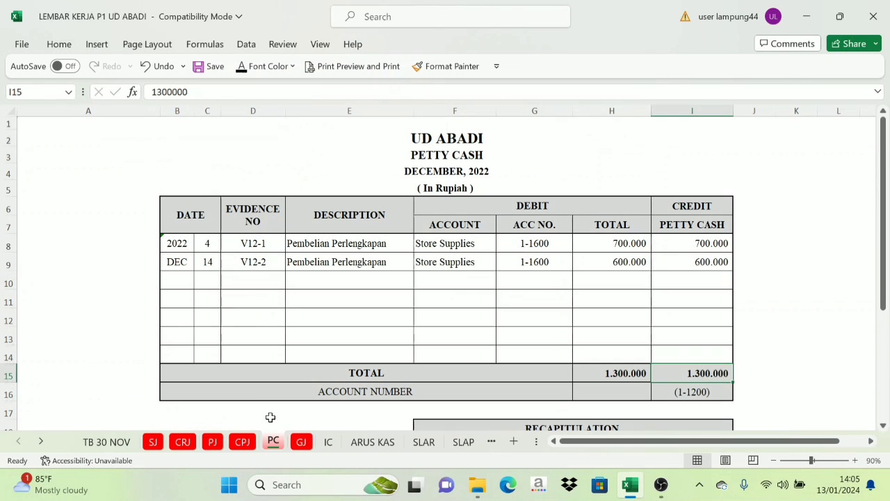
click(372, 442)
scroll(493, 289, up, 1)
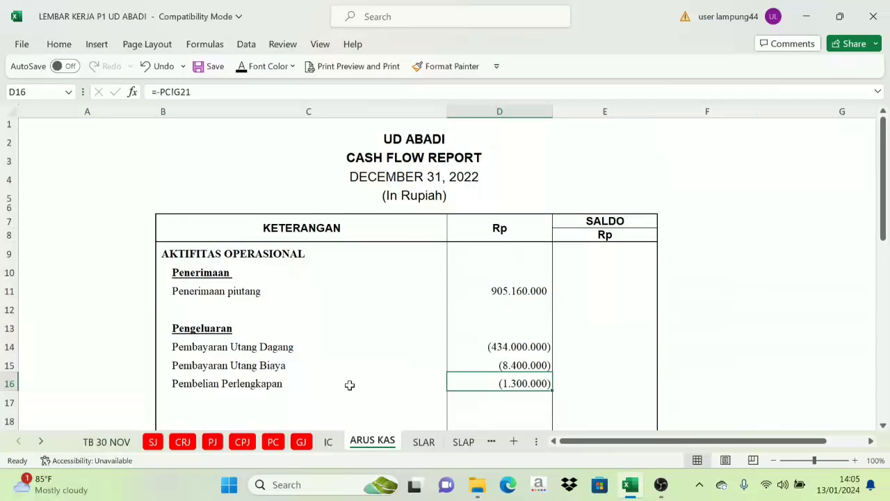
Review the CRJ, CPJ and PC journals, and compare them with the receipts and payments under the activity sections of ARUS KAS.
click(182, 443)
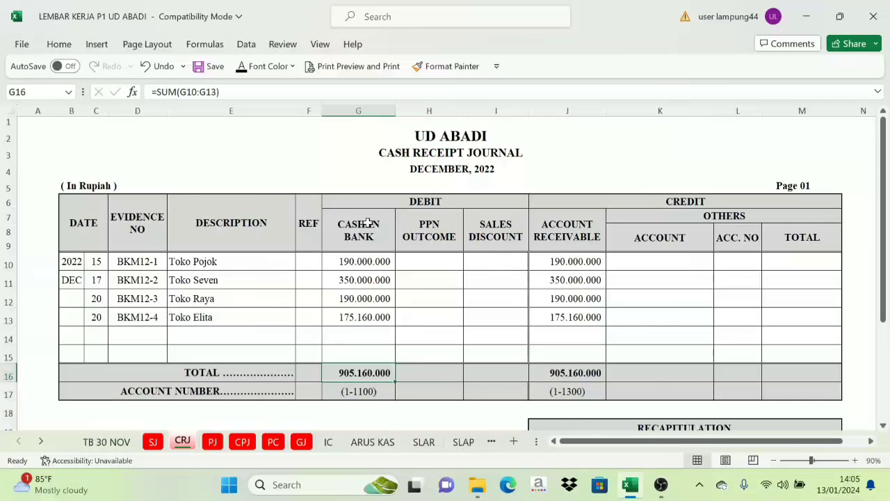
click(242, 442)
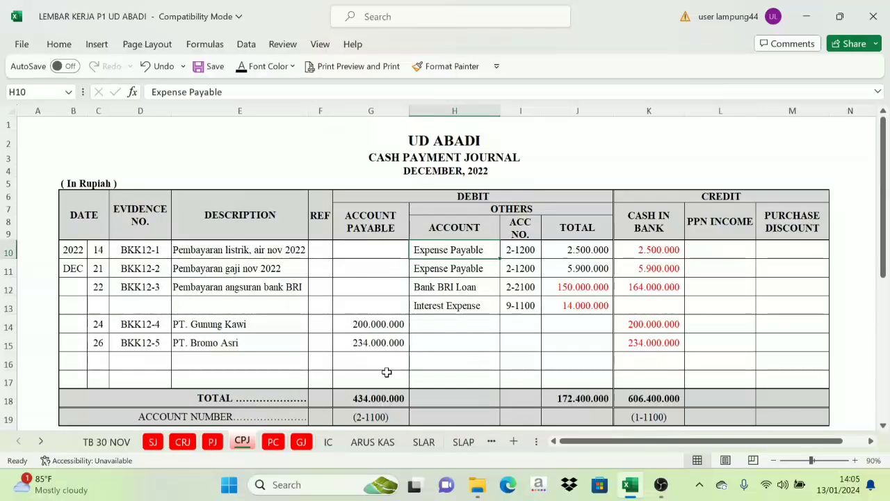
click(272, 442)
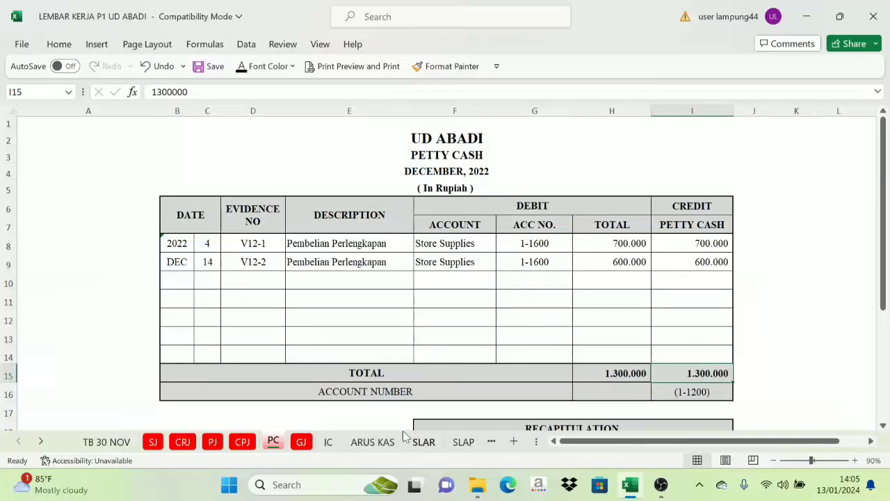
click(373, 442)
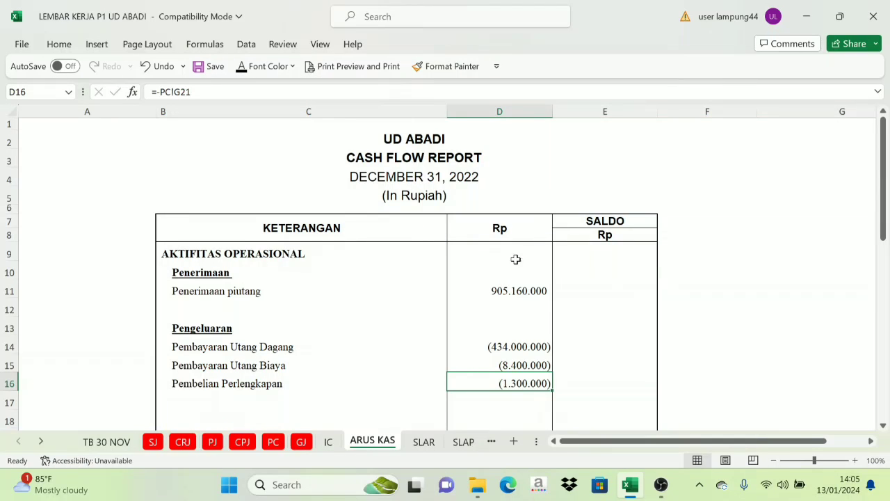
scroll(420, 225, down, 6)
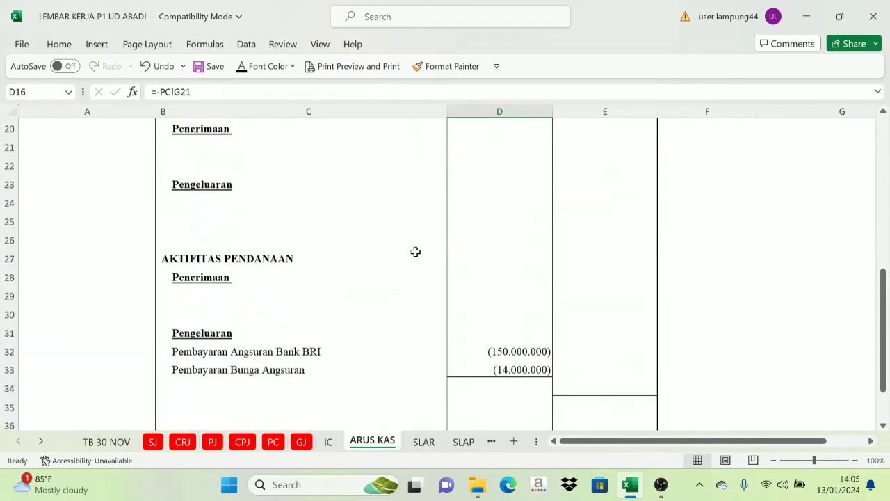
scroll(415, 252, down, 3)
scroll(413, 254, up, 8)
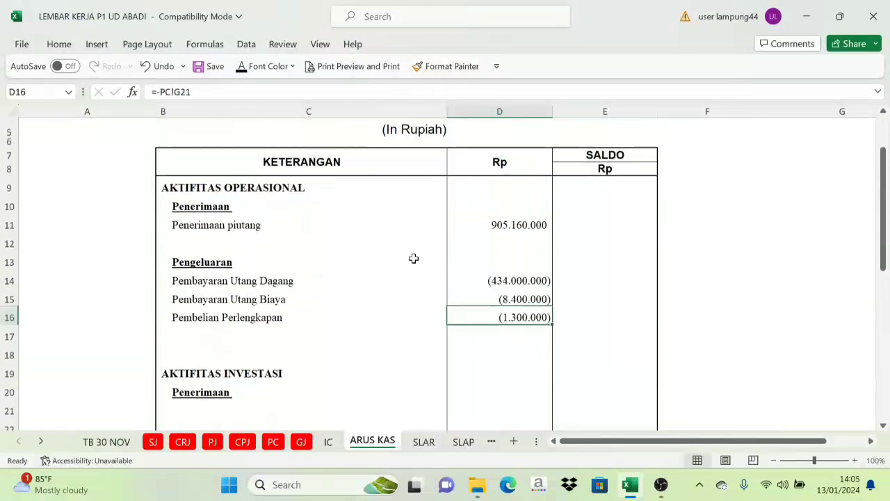
scroll(413, 258, up, 1)
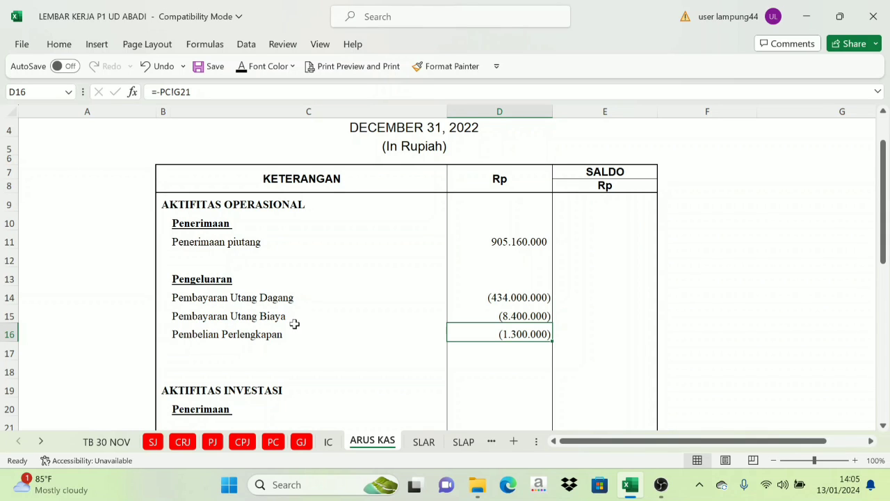
scroll(292, 337, down, 2)
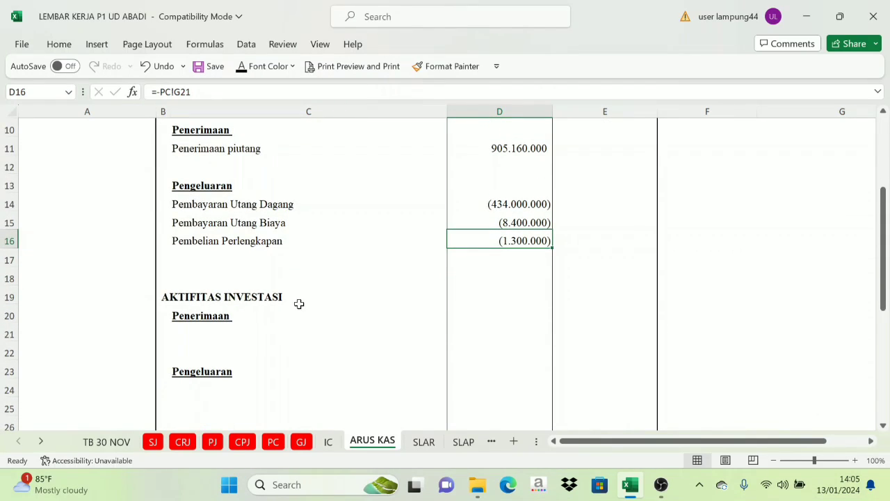
scroll(299, 304, up, 3)
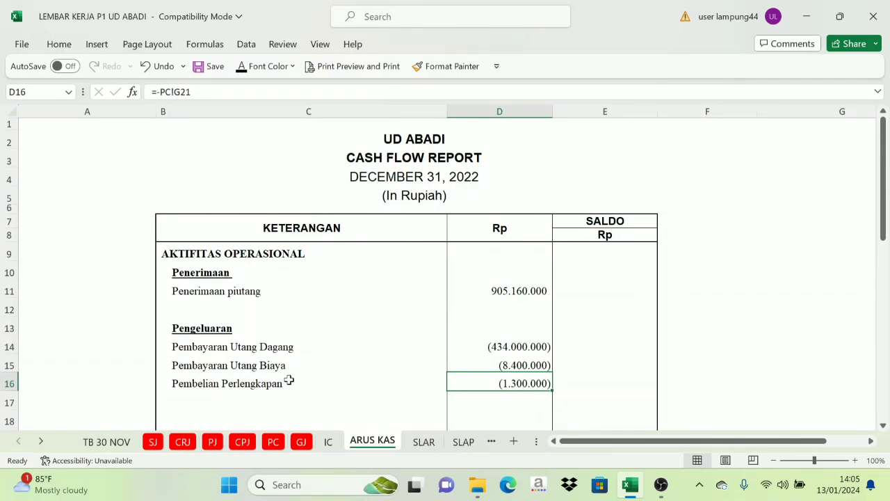
scroll(253, 352, down, 4)
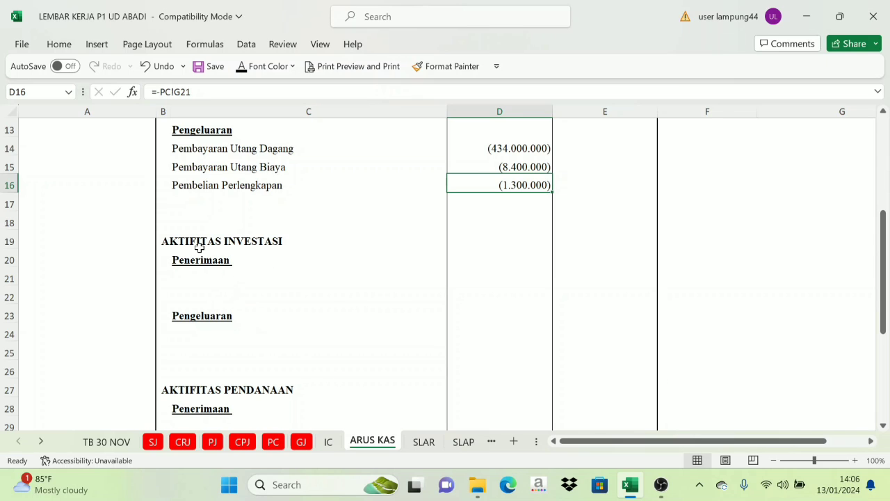
Check the CRJ, CPJ and PC journals for any receipts or payments belonging under AKTIFITAS INVESTASI in ARUS KAS.
click(189, 331)
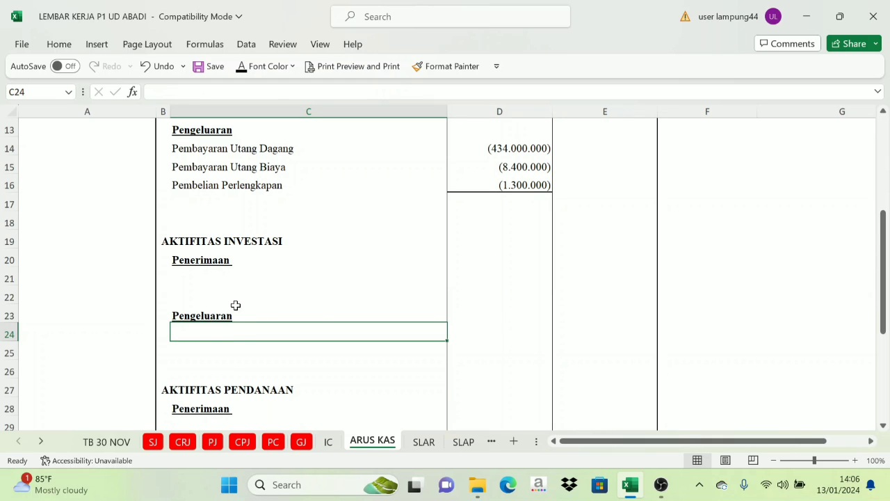
click(324, 282)
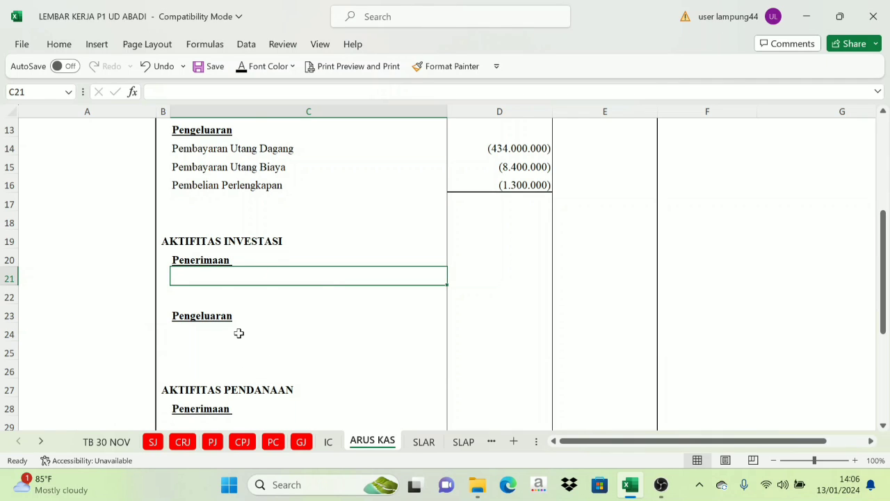
scroll(238, 333, down, 1)
click(182, 442)
click(242, 441)
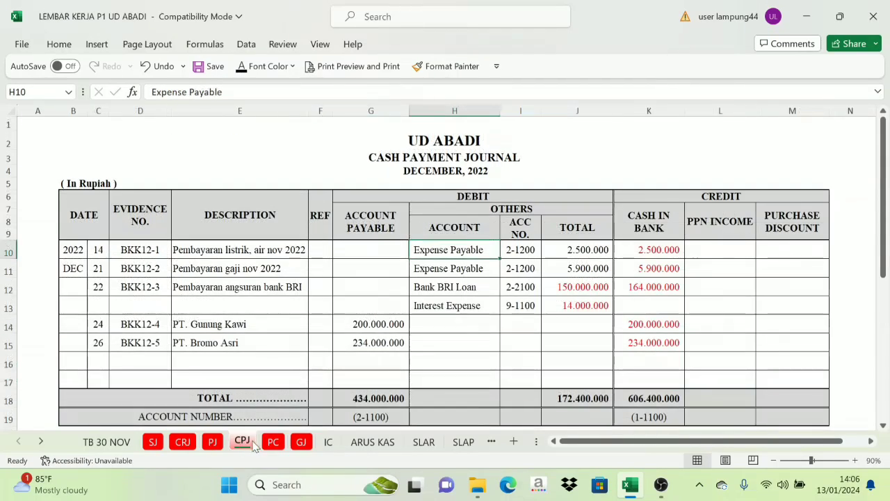
click(273, 441)
click(182, 441)
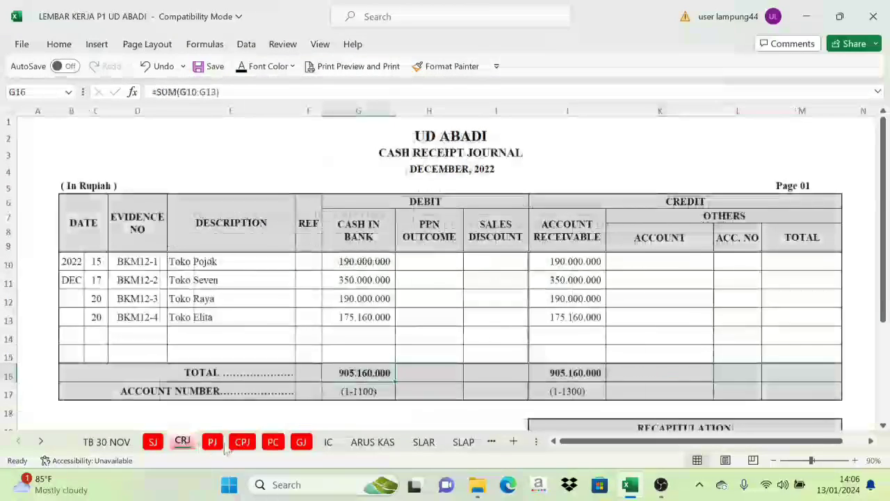
click(242, 442)
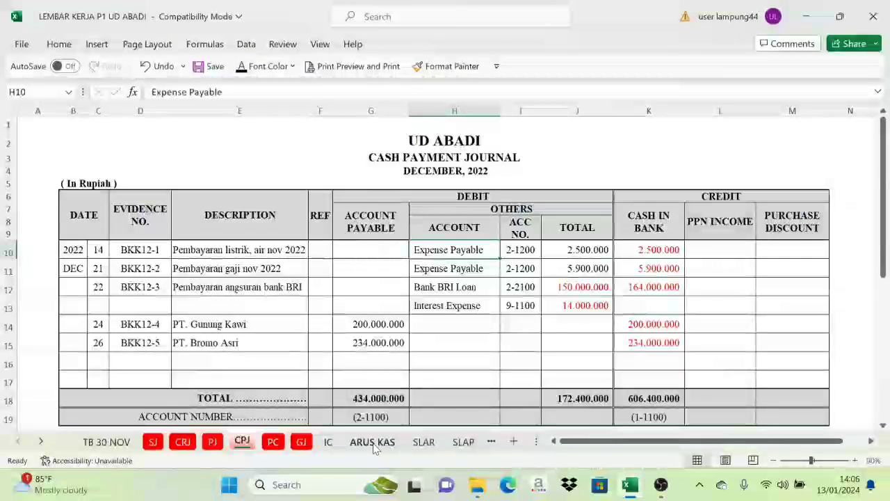
click(372, 442)
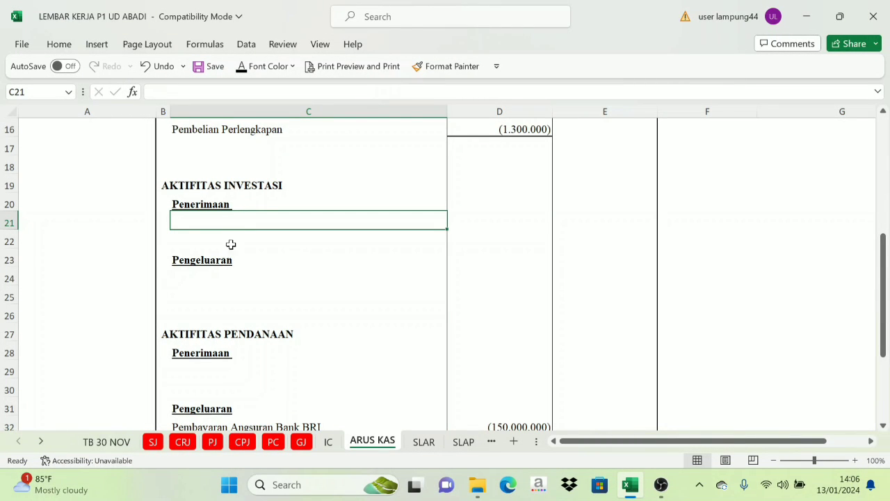
Check the cash receipt and cash payment journals for any receipts belonging under Penerimaan of AKTIFITAS PENDANAAN in ARUS KAS.
scroll(236, 252, up, 2)
scroll(240, 339, down, 3)
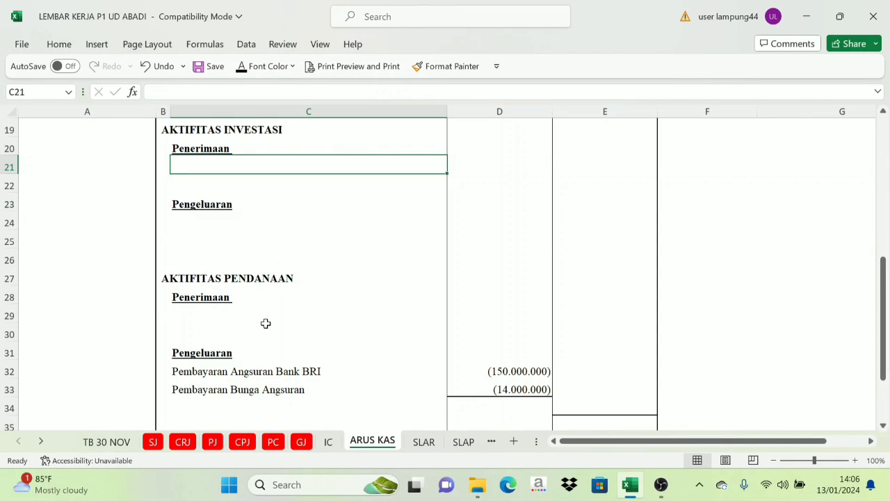
click(175, 308)
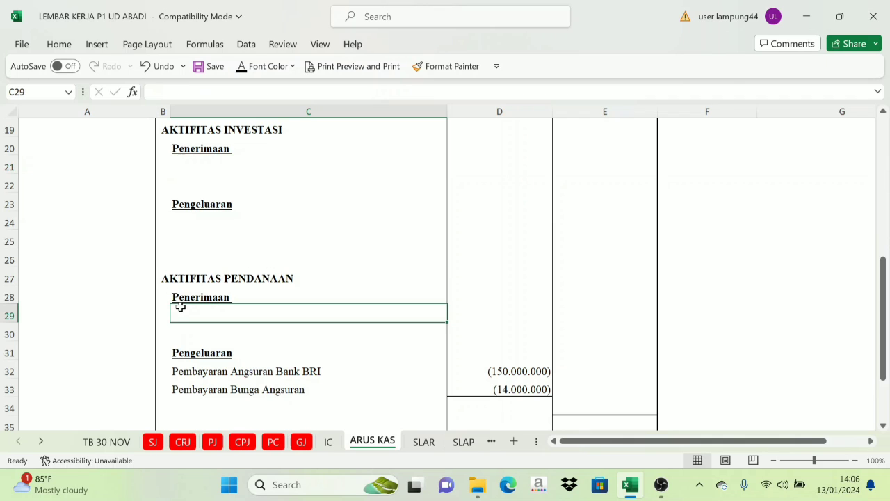
click(192, 298)
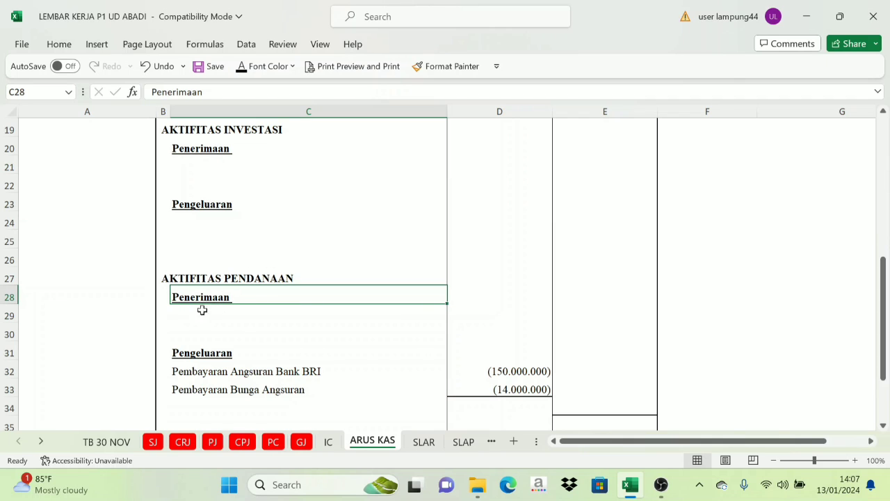
click(202, 314)
click(182, 443)
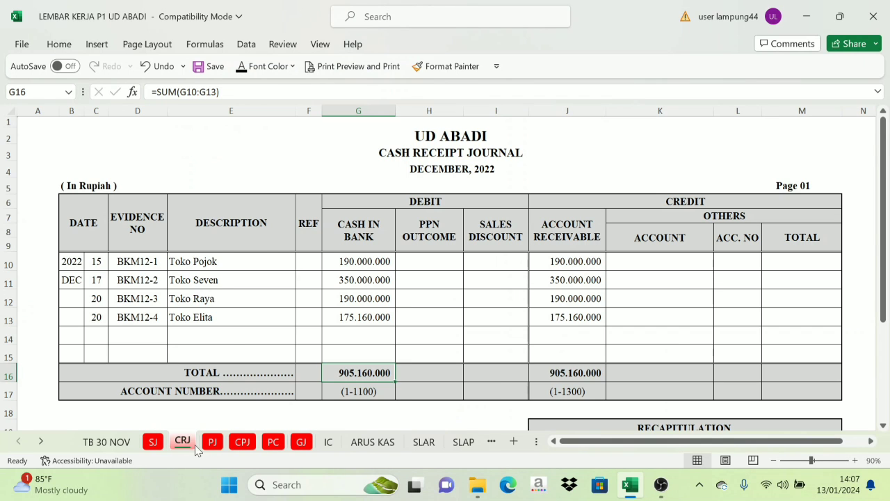
click(243, 442)
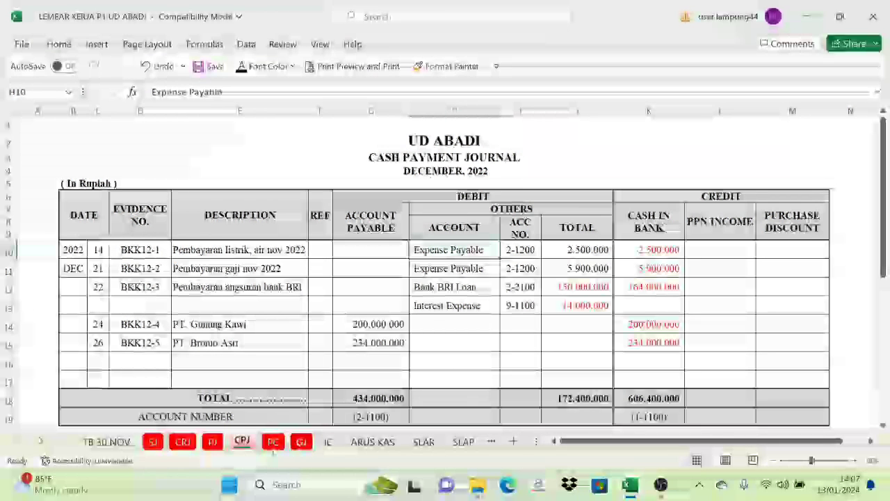
click(373, 443)
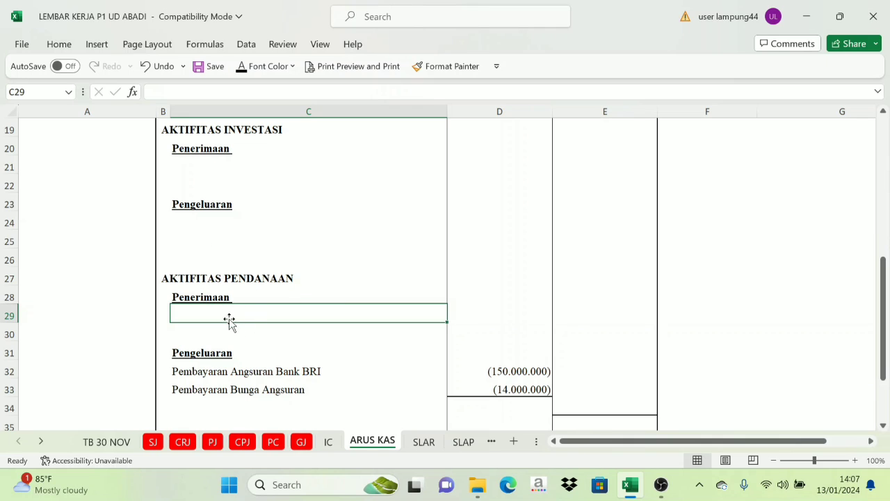
Review the Pengeluaran entries of AKTIFITAS PENDANAAN and the AKTIFITAS OPERASIONAL amounts in ARUS KAS, including the Penerimaan piutang amount in D11.
click(219, 357)
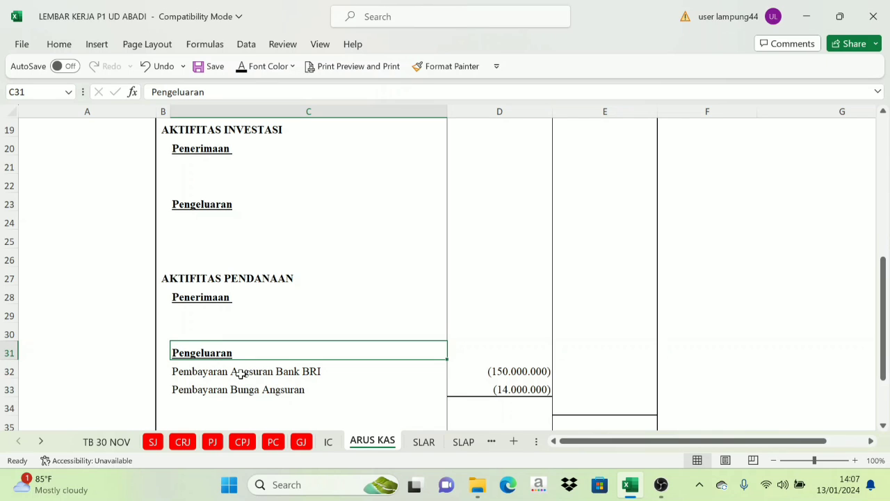
scroll(243, 376, up, 1)
scroll(221, 378, down, 1)
scroll(504, 384, up, 4)
scroll(505, 384, up, 2)
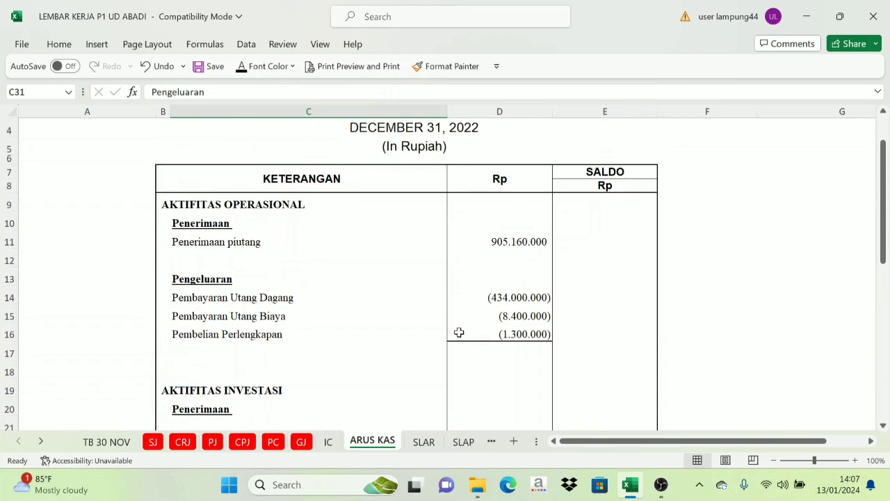
scroll(468, 285, down, 2)
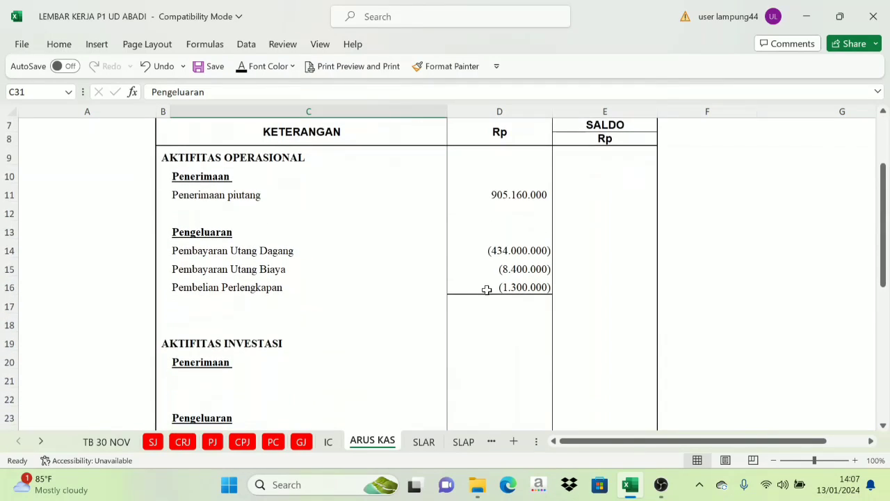
click(534, 194)
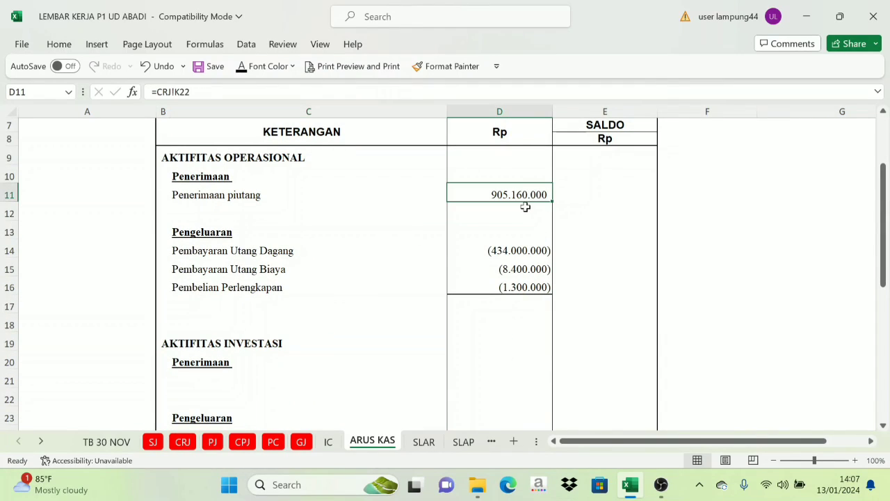
Review the Penerimaan and Pengeluaran amounts of AKTIFITAS OPERASIONAL that feed the total in E17.
click(177, 174)
click(197, 244)
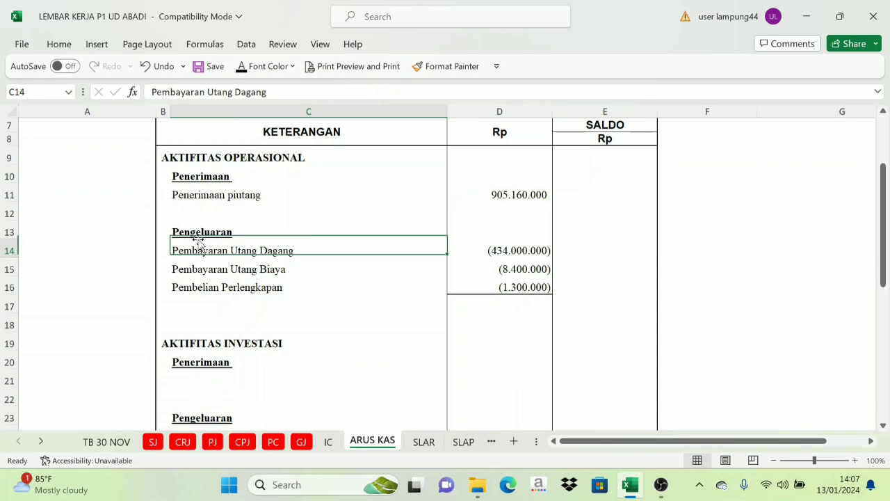
click(497, 194)
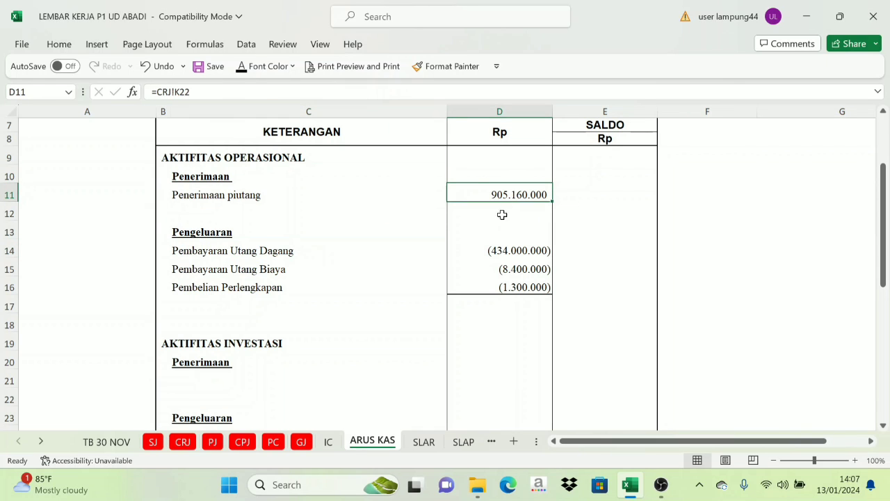
click(523, 251)
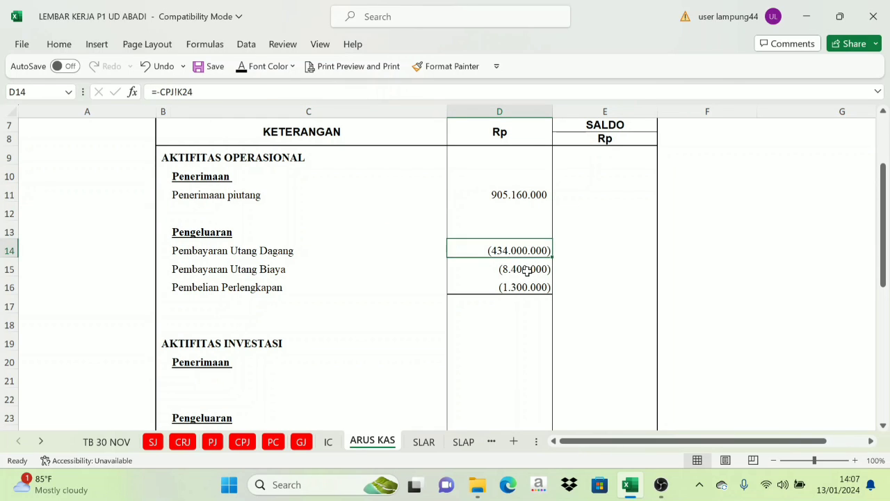
click(529, 270)
click(530, 285)
click(598, 302)
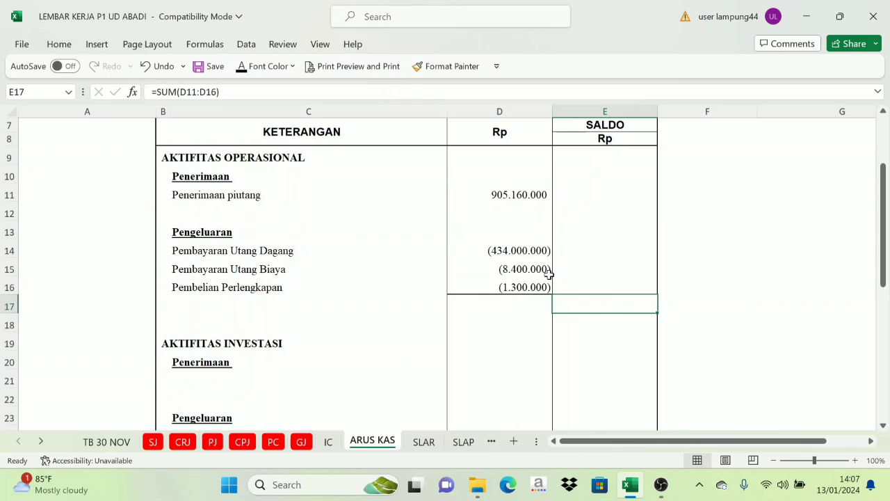
click(199, 172)
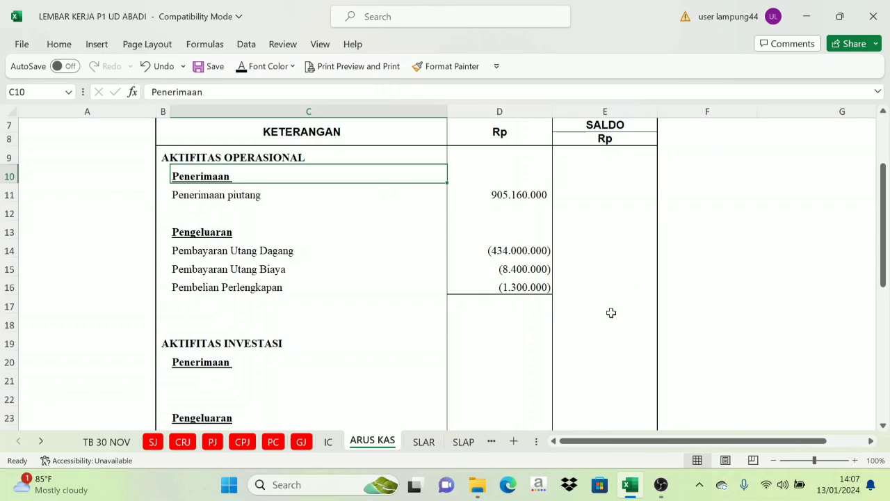
Reveal the AKTIFITAS OPERASIONAL total in E17 and its label in C17 by setting their font color to black.
click(609, 304)
click(241, 66)
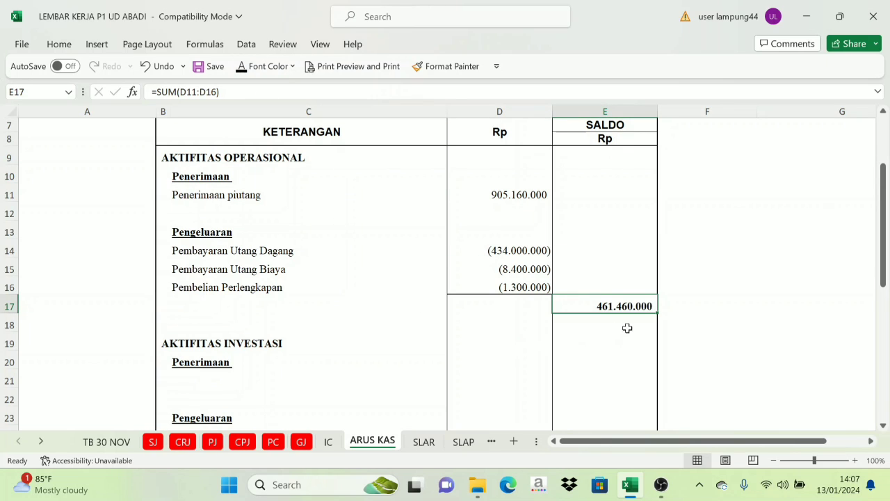
click(399, 306)
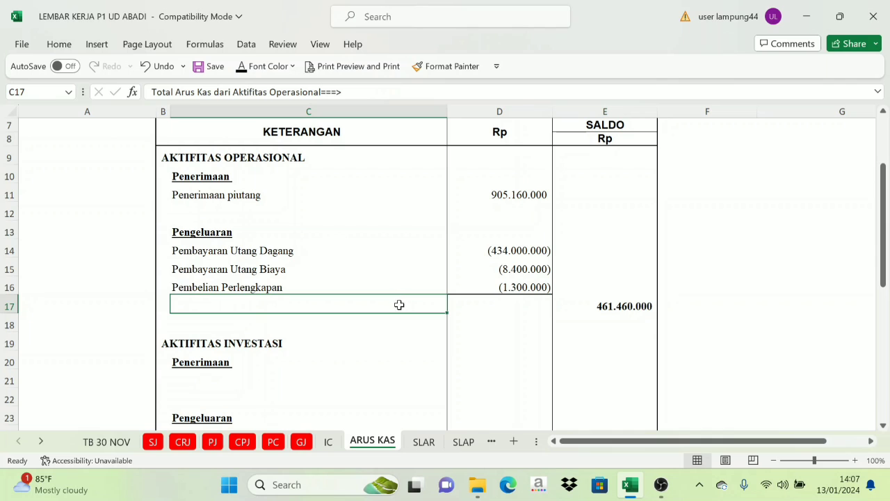
click(241, 67)
click(679, 293)
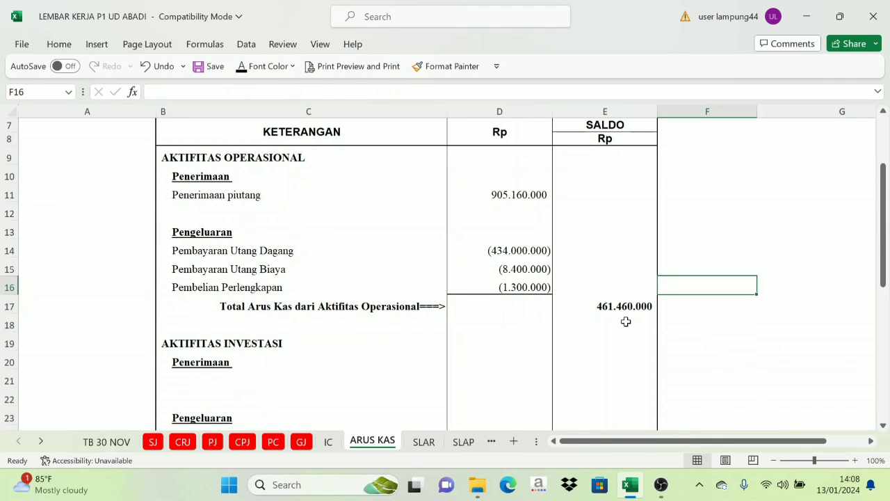
Set the font color of the AKTIFITAS PENDANAAN total in E34 to black so the hidden sum shows.
scroll(642, 360, down, 1)
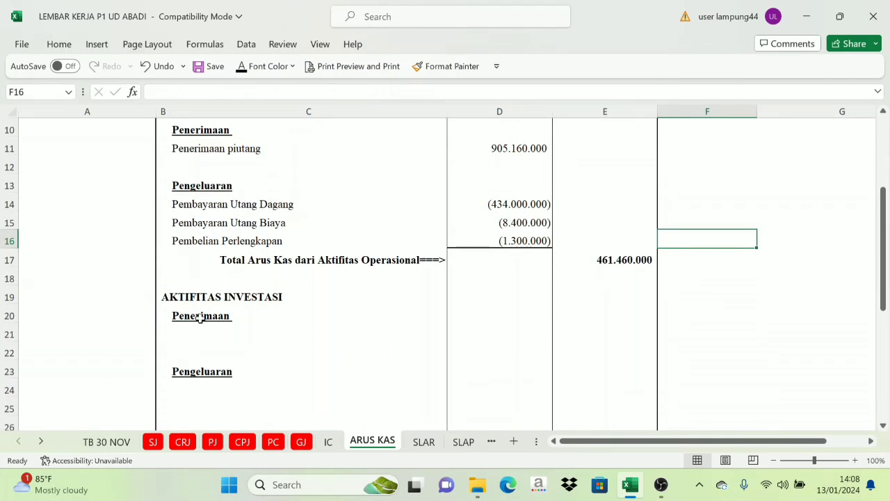
scroll(516, 306, down, 3)
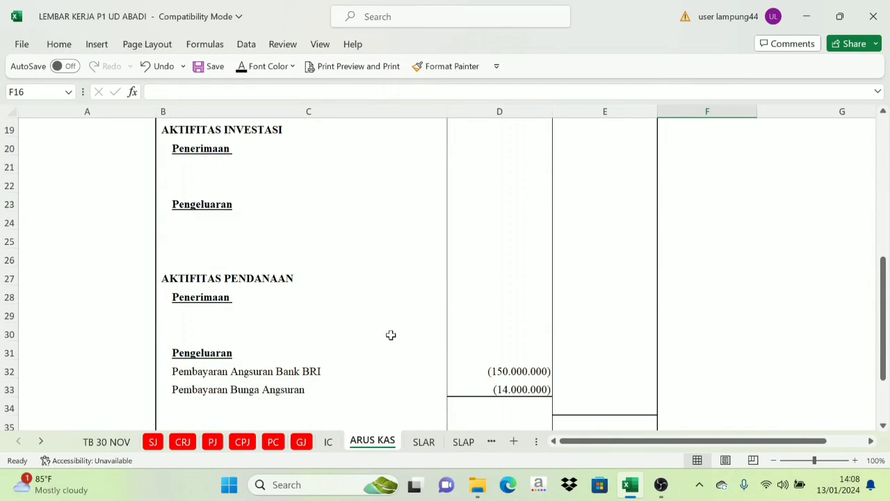
click(265, 311)
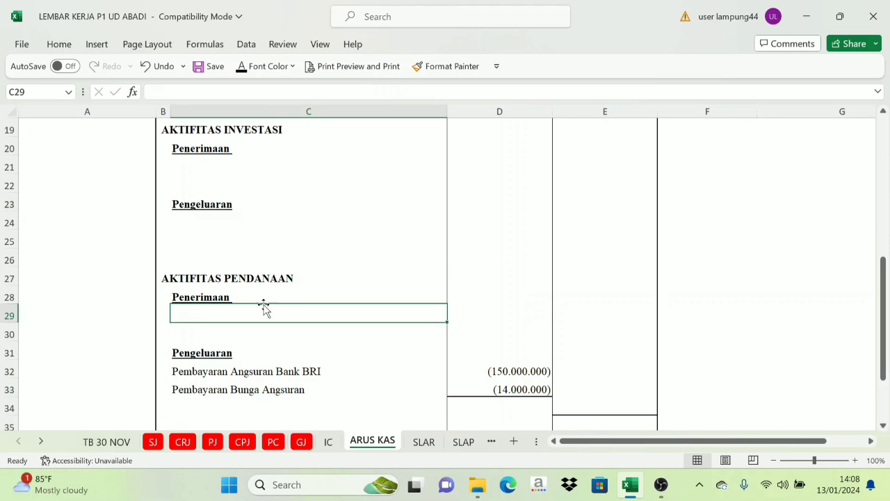
click(522, 311)
scroll(348, 324, down, 1)
scroll(498, 313, down, 1)
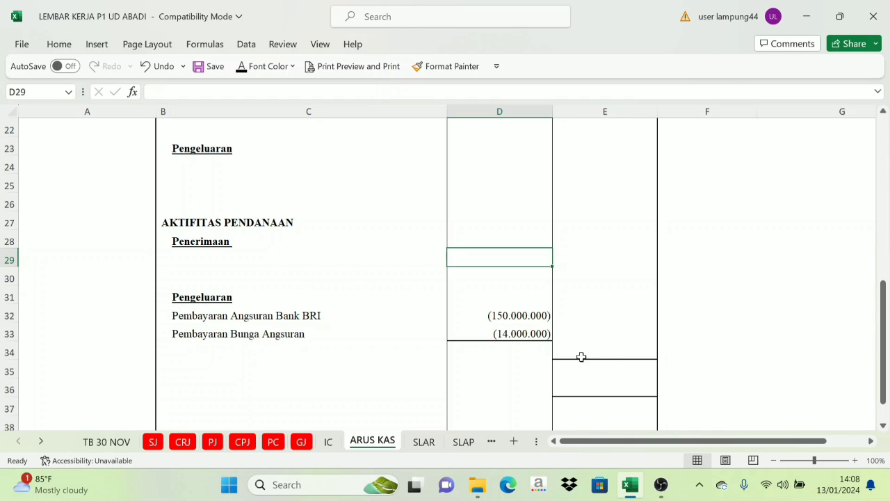
click(601, 345)
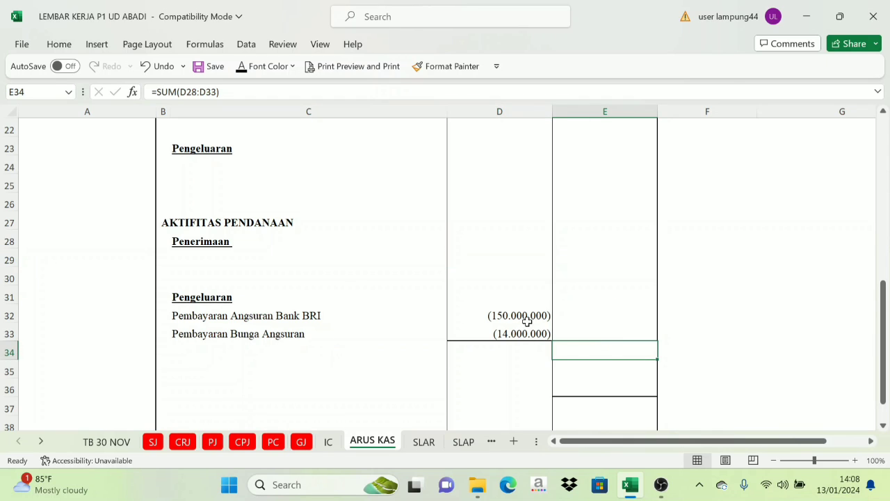
click(241, 66)
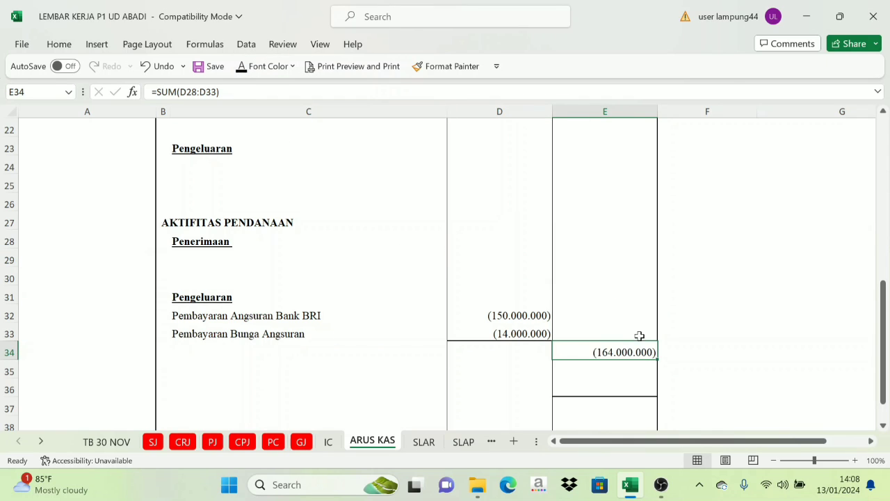
Show the label "Total Arus Kas dari Aktifitas Pendanaan===>" in C34 by making its text black.
click(699, 358)
click(583, 345)
key(Right)
key(Right)
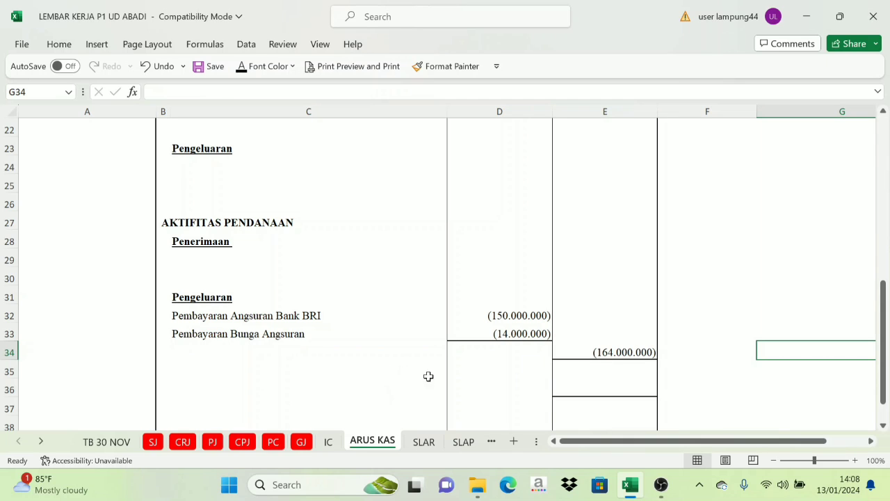
click(378, 350)
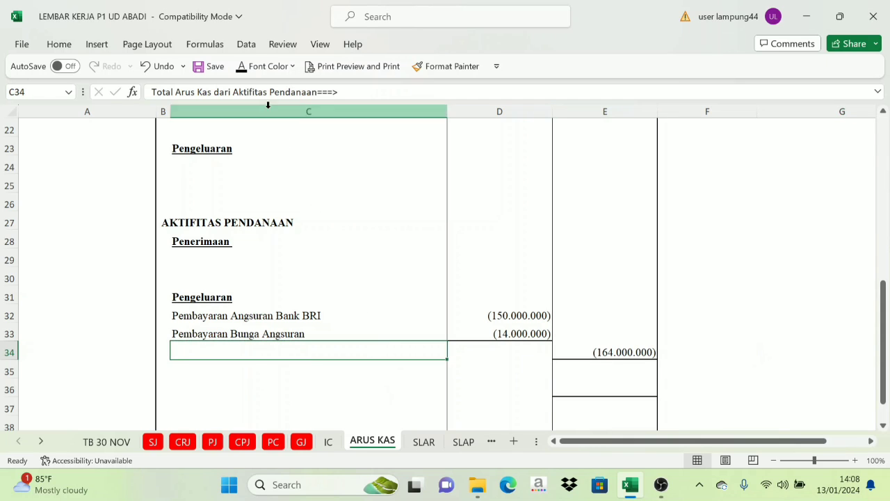
click(241, 66)
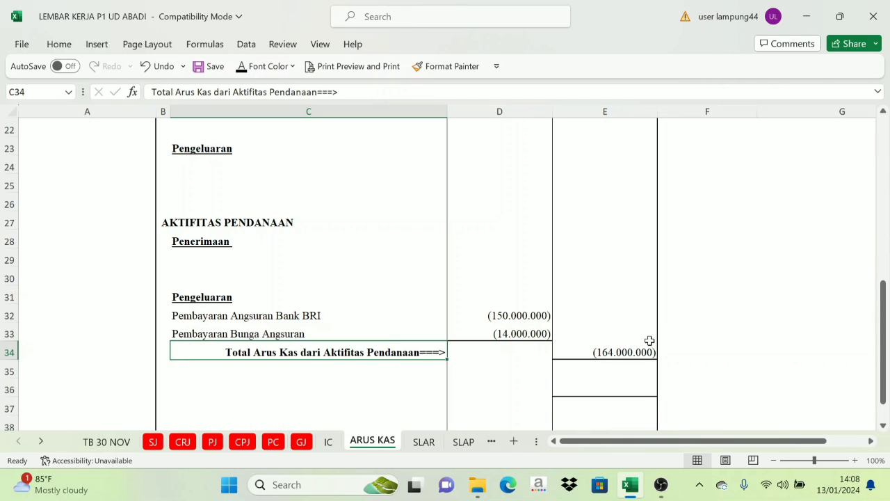
Check the operational and financing totals, and make the hidden sum of E17:E34 in E35 black.
scroll(385, 390, up, 4)
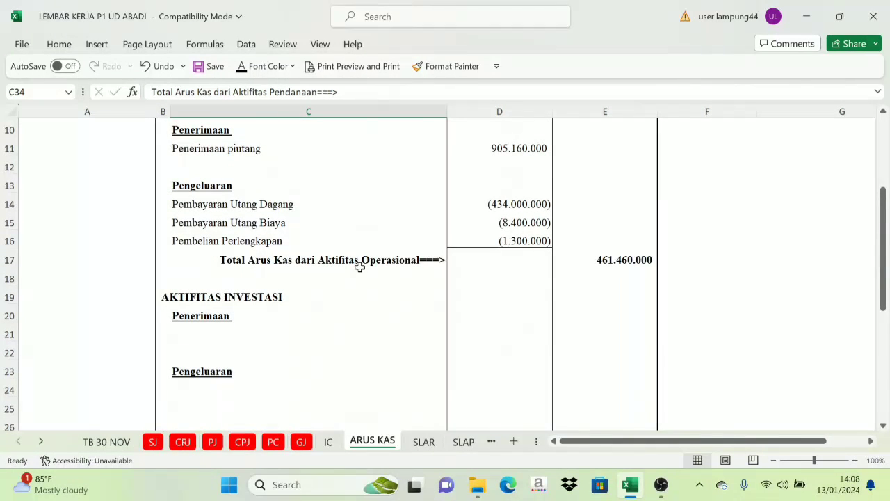
click(637, 260)
scroll(626, 282, down, 5)
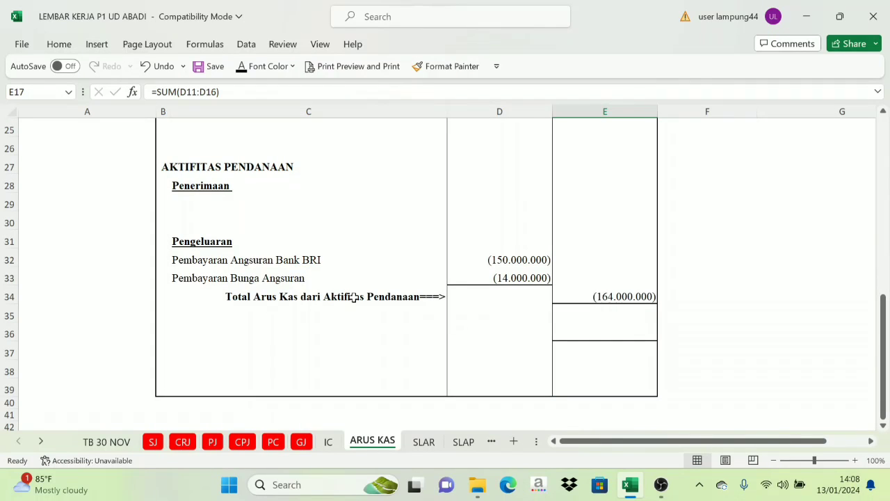
click(635, 294)
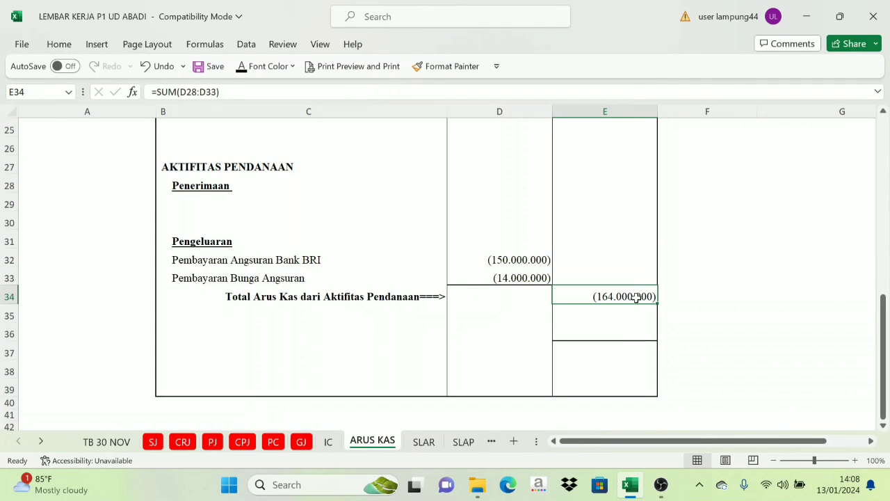
scroll(723, 307, up, 1)
click(769, 313)
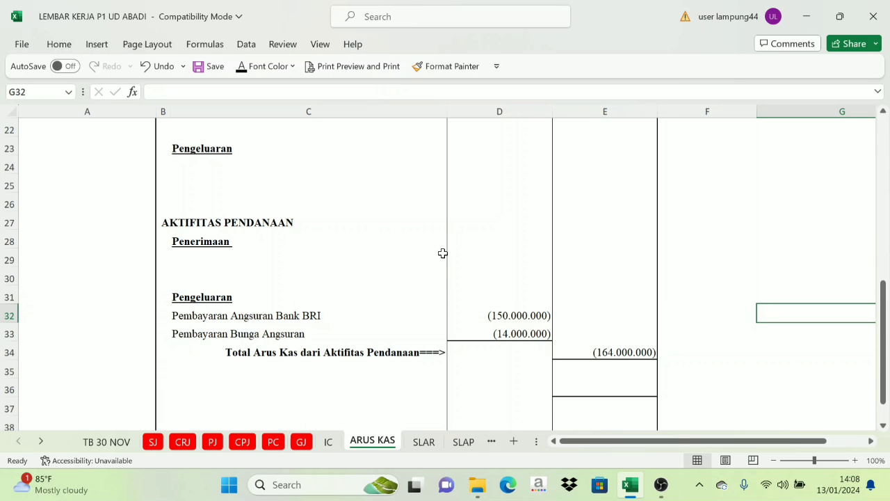
scroll(715, 365, down, 1)
click(604, 311)
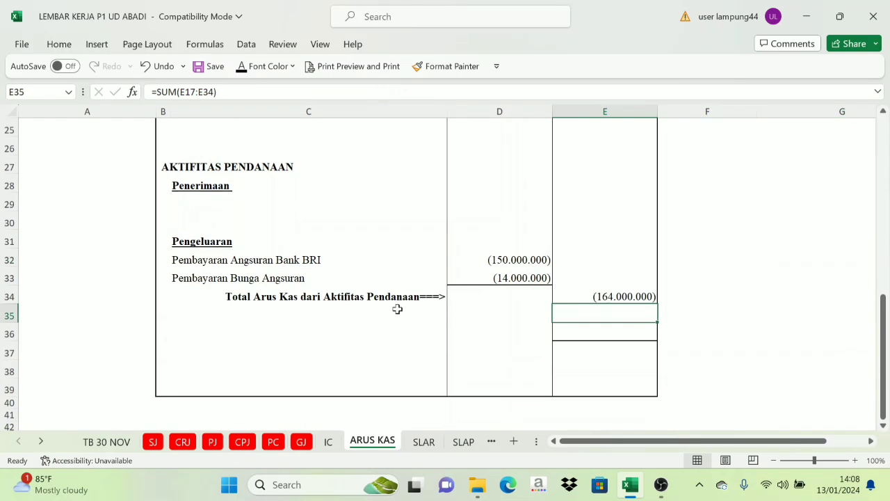
scroll(374, 229, up, 5)
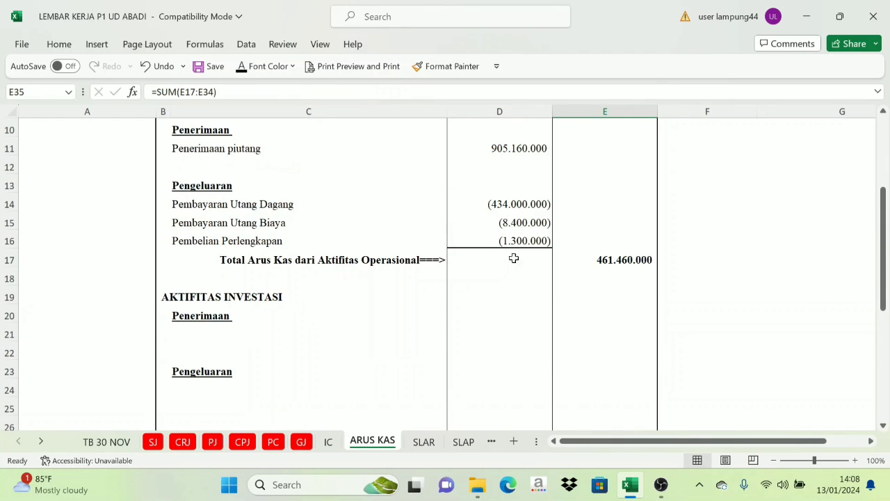
scroll(638, 293, down, 5)
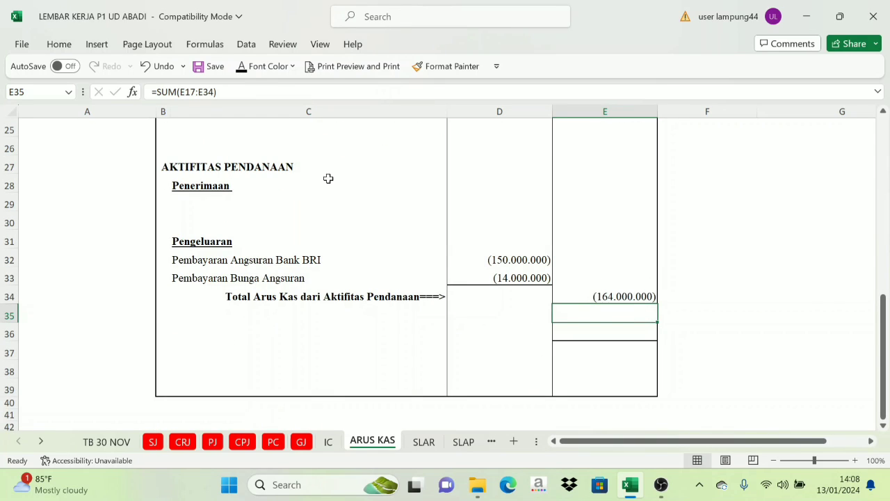
click(242, 66)
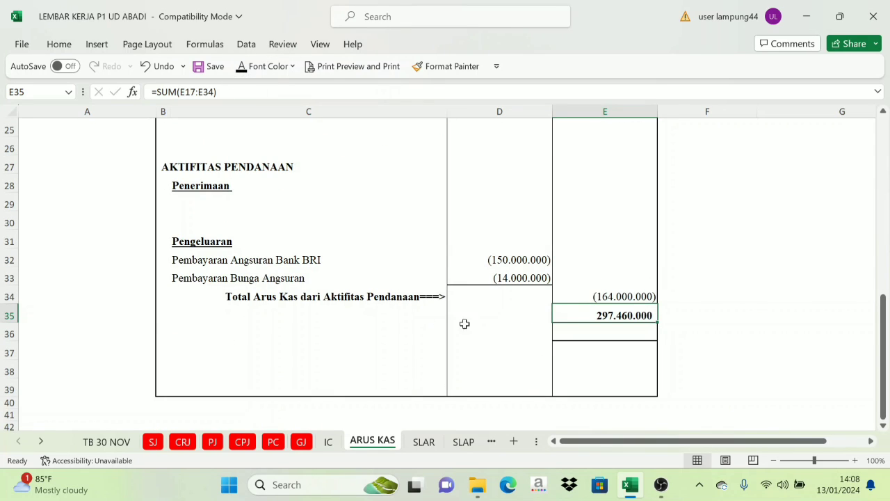
click(747, 230)
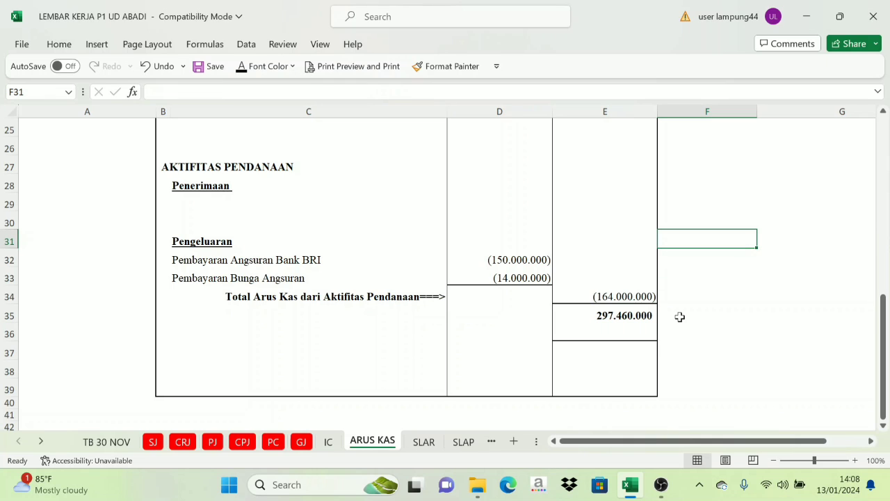
Reveal the "Kenaikan/penurunan kas" label in C35 with black font color and review its amount in E35.
click(612, 314)
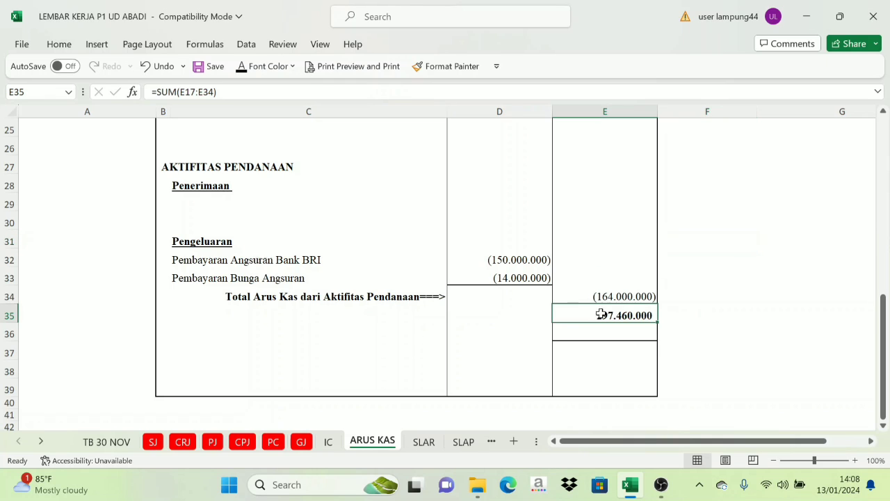
click(378, 312)
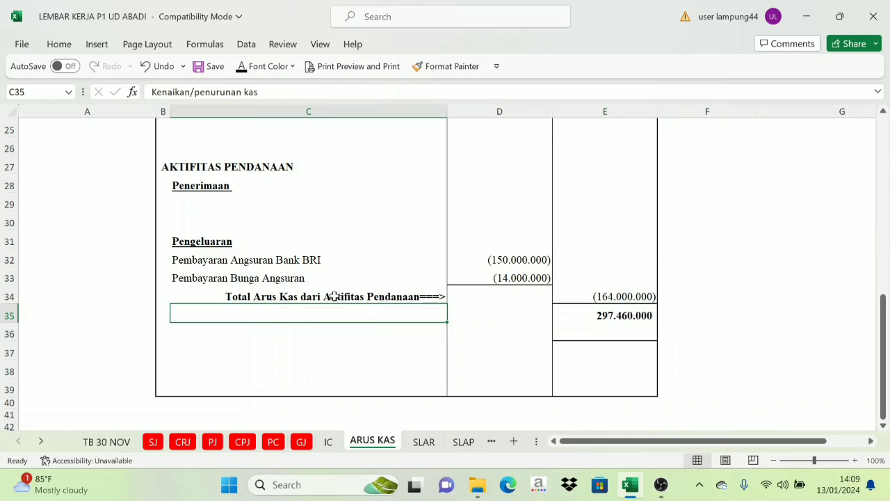
click(241, 66)
click(722, 289)
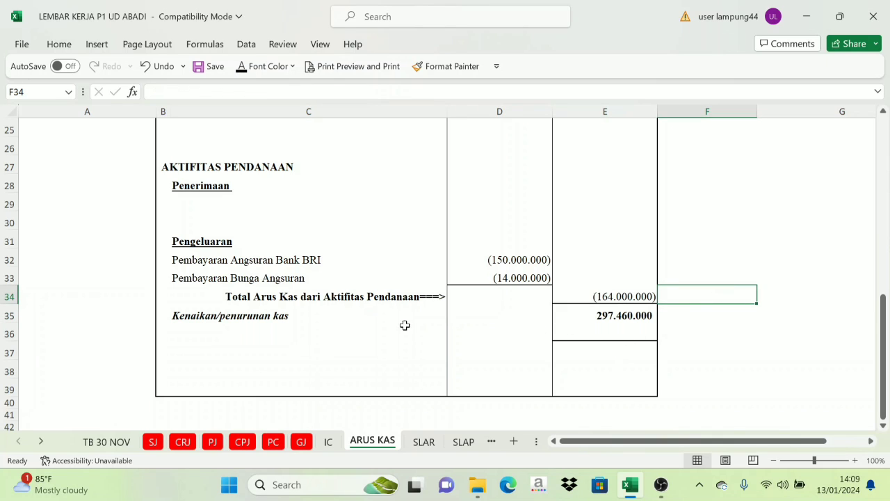
click(622, 316)
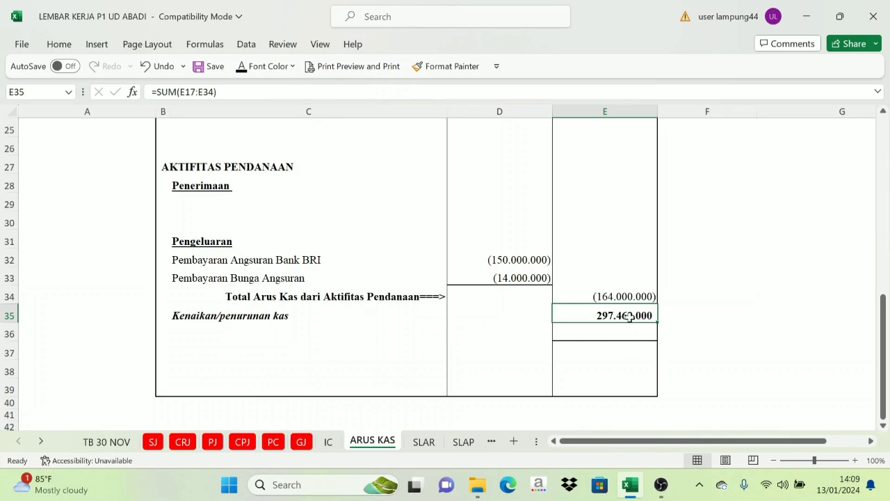
click(696, 313)
click(616, 314)
click(710, 292)
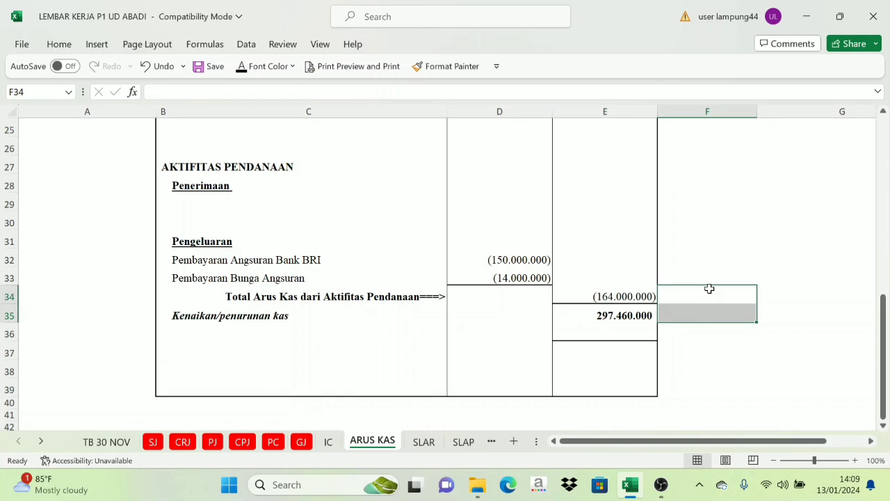
click(721, 255)
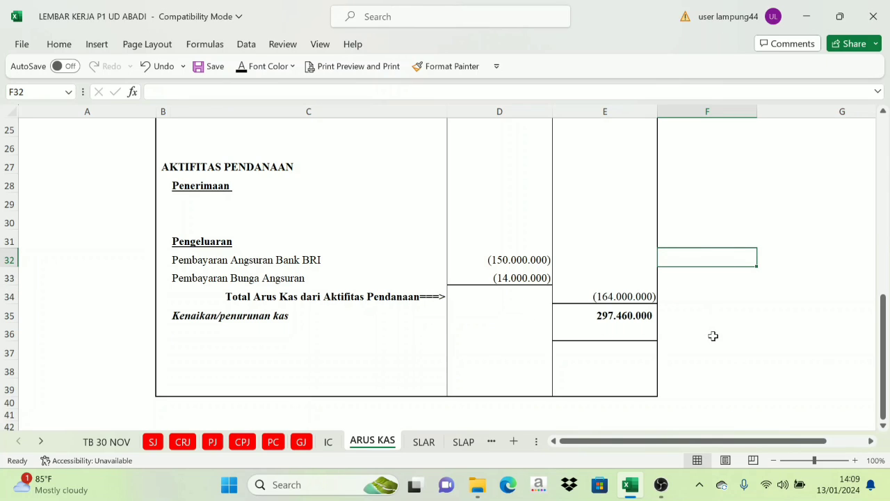
Apply black font color to the hidden "Kas Setara Kas Awal Periode" label in C36.
click(619, 331)
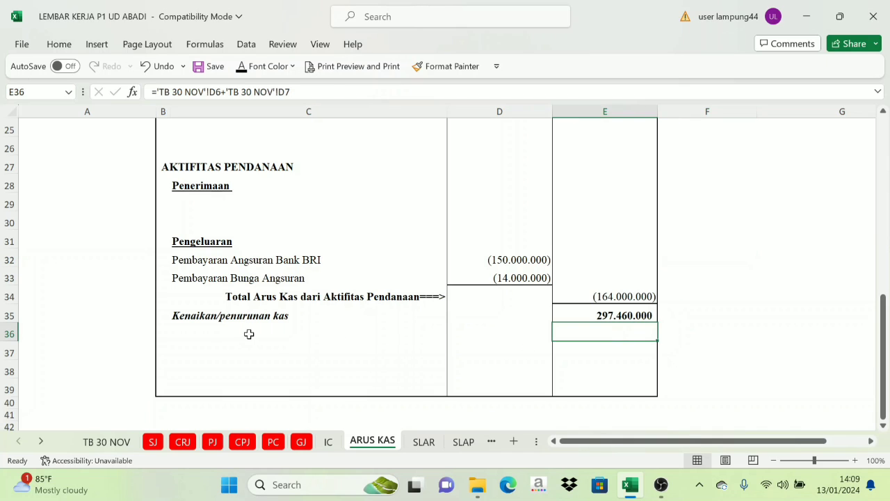
click(248, 333)
click(240, 66)
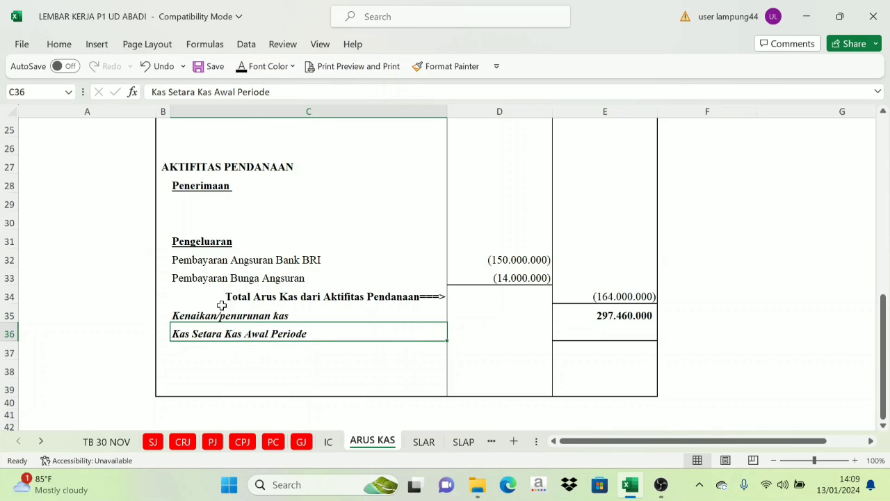
click(245, 353)
click(831, 224)
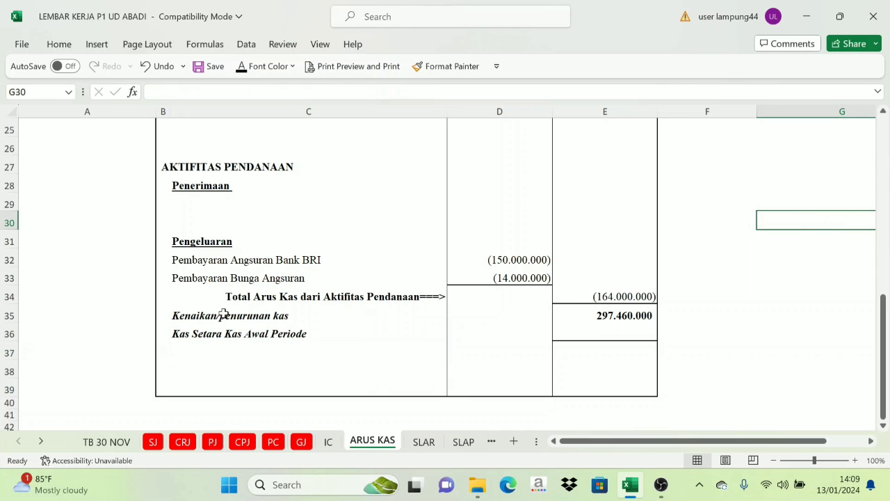
Check the November 30 Cash in Bank and Petty Cash balances in D6 and D7 of the TB 30 NOV sheet.
click(106, 442)
click(397, 155)
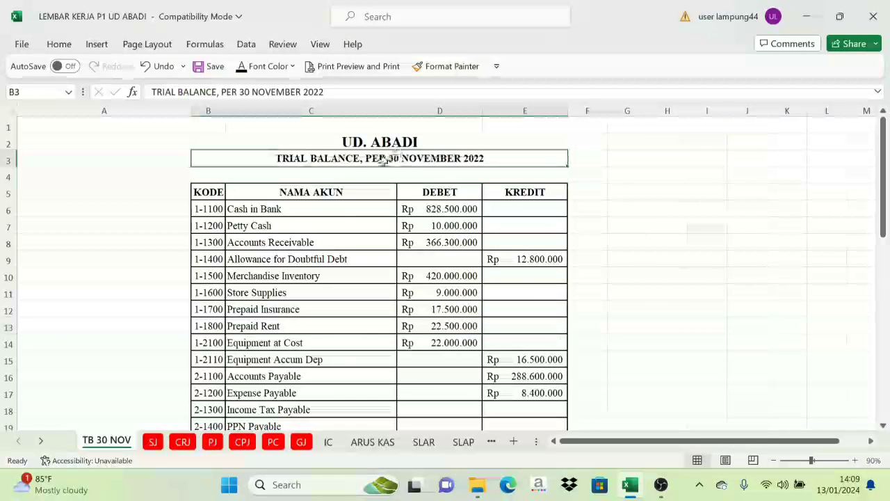
click(372, 442)
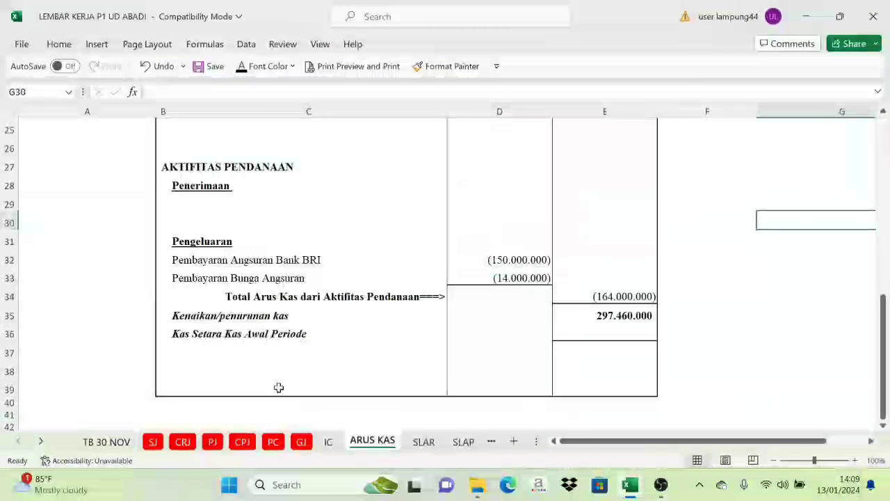
click(734, 321)
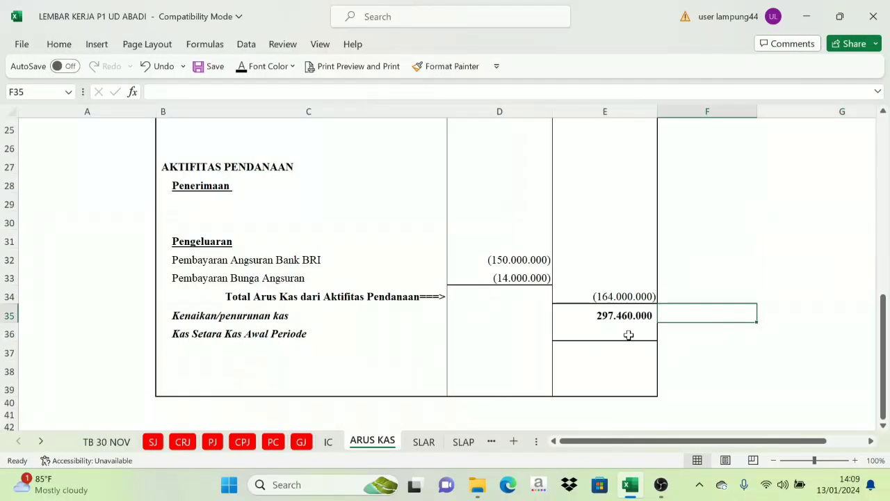
click(104, 445)
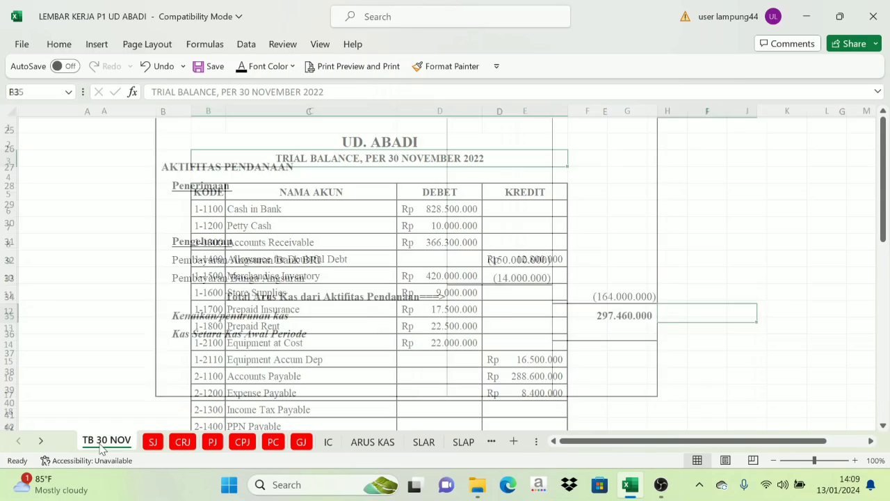
click(456, 206)
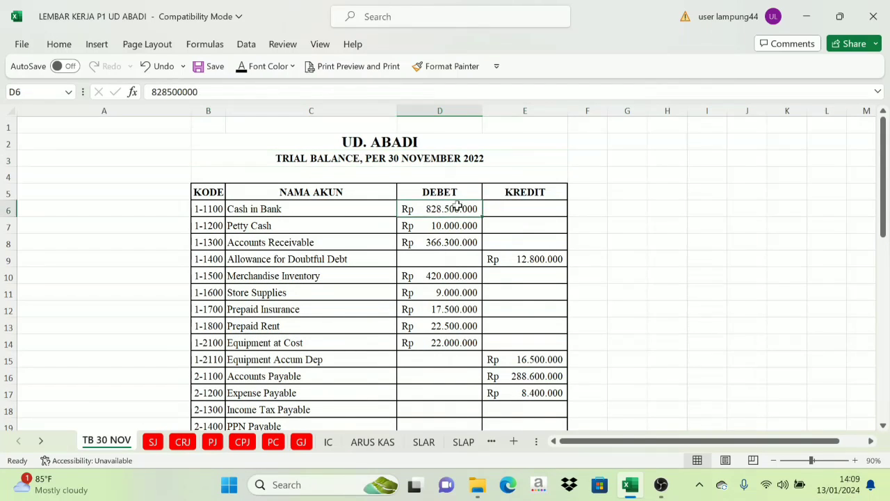
click(426, 223)
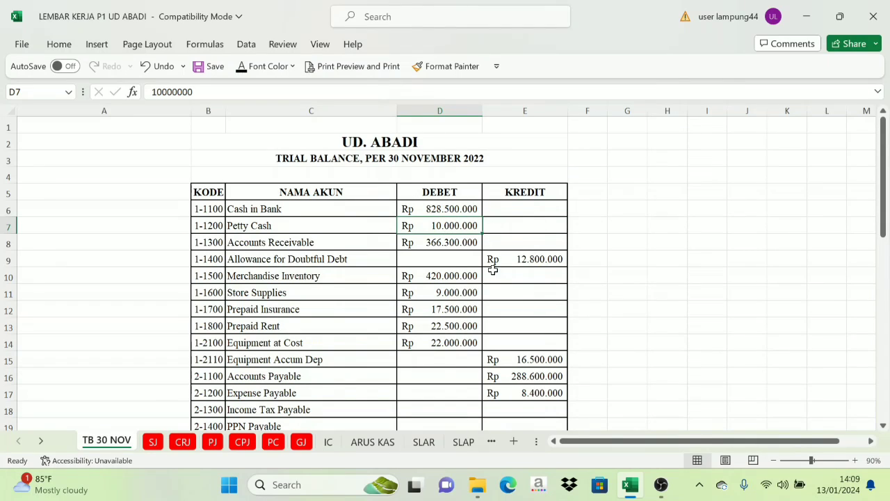
click(648, 215)
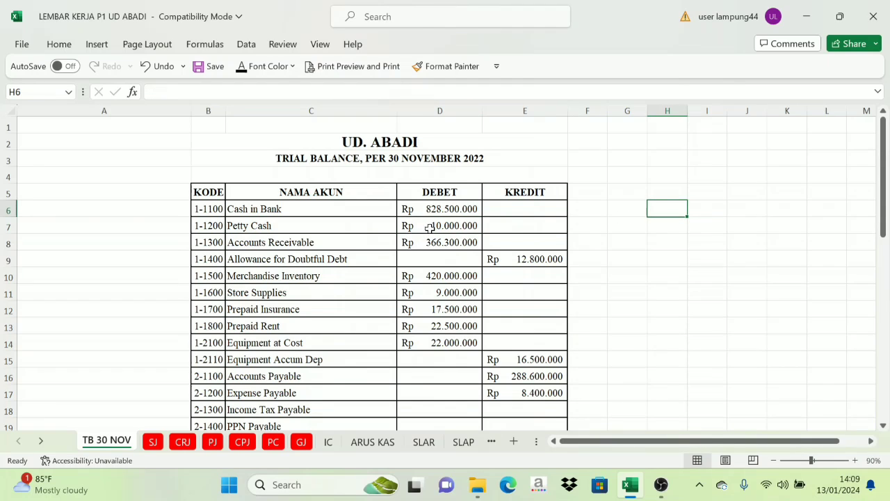
Make the hidden opening cash amount in E36 of ARUS KAS visible with black font color.
click(373, 442)
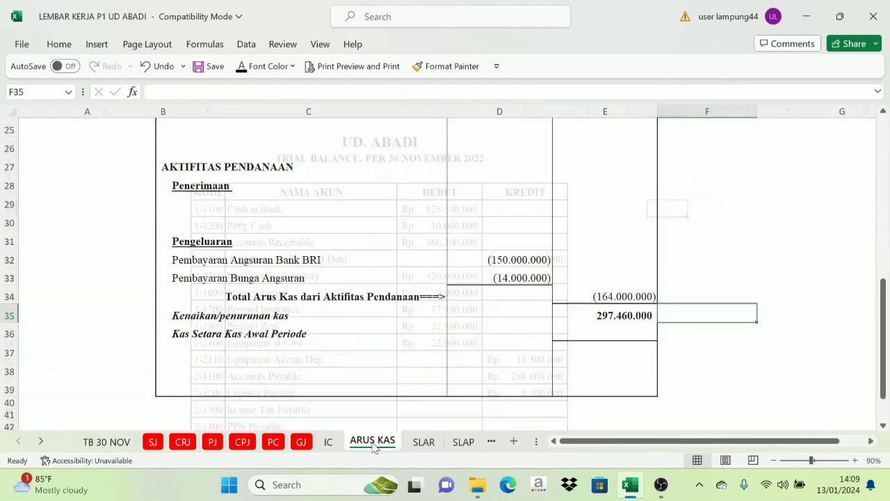
click(594, 332)
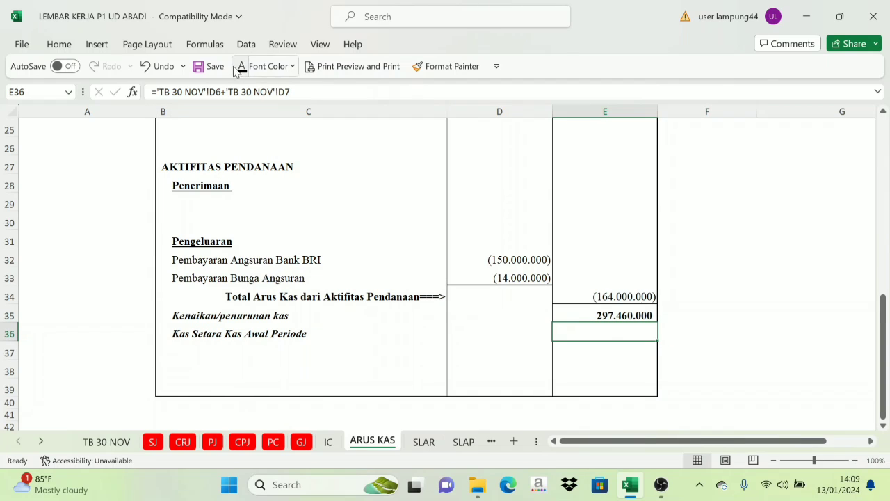
click(697, 326)
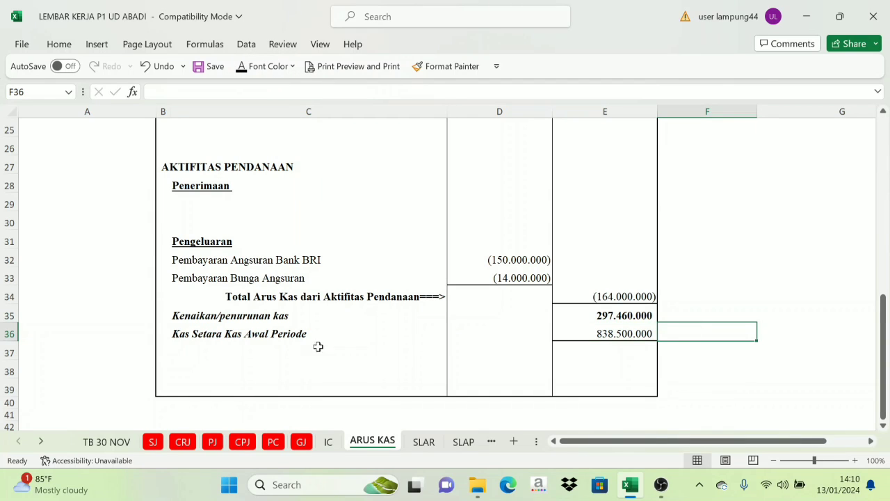
click(728, 362)
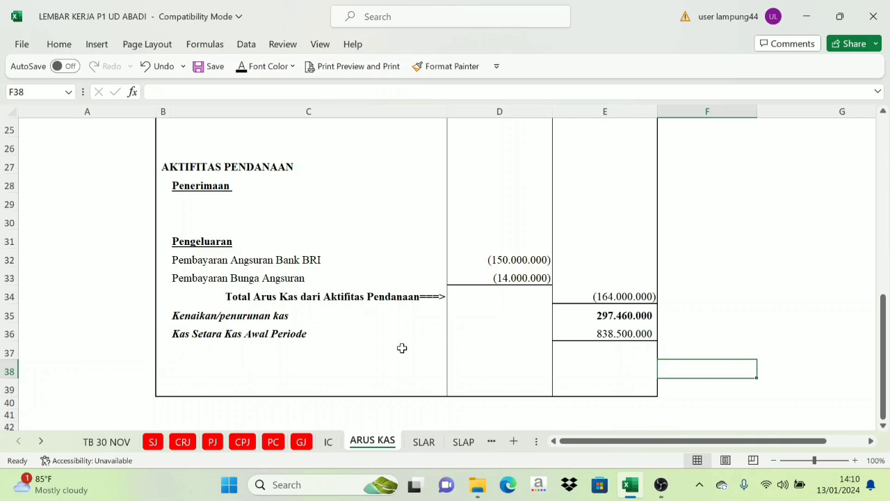
Review the cash increase and opening balance in E35 and E36, and turn their hidden sum in E37 black.
click(615, 315)
click(609, 335)
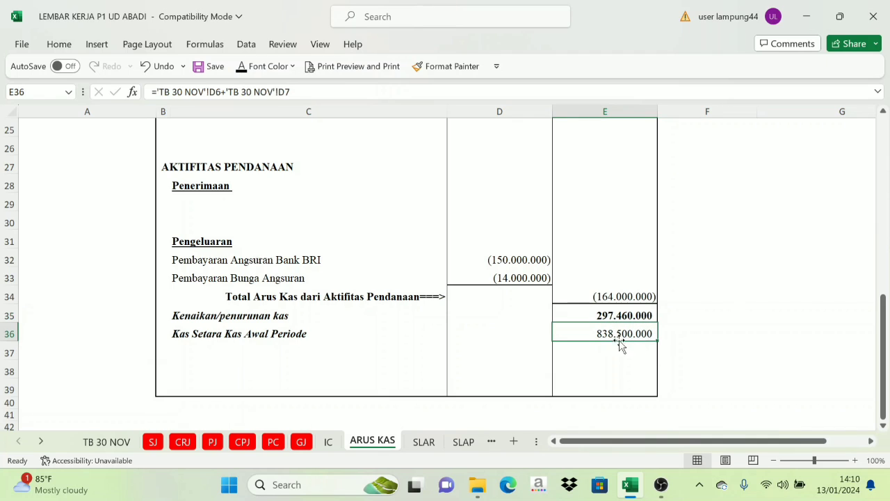
click(720, 342)
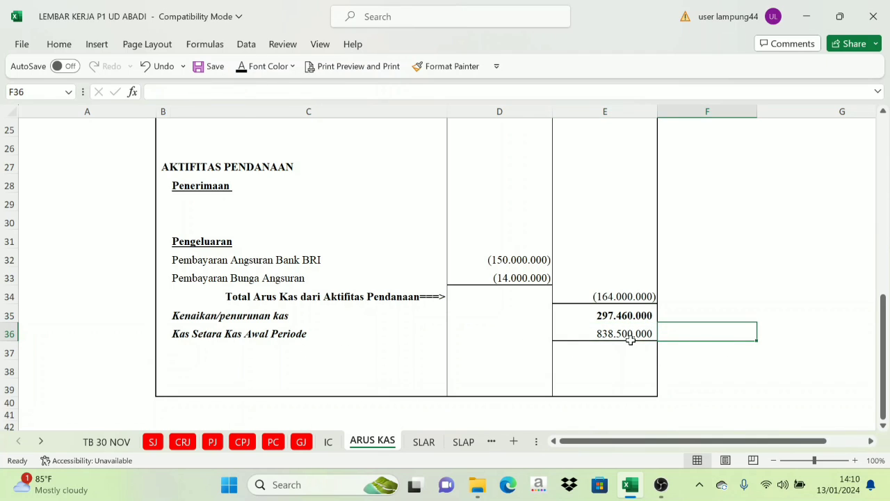
click(627, 338)
click(669, 335)
click(631, 334)
click(623, 351)
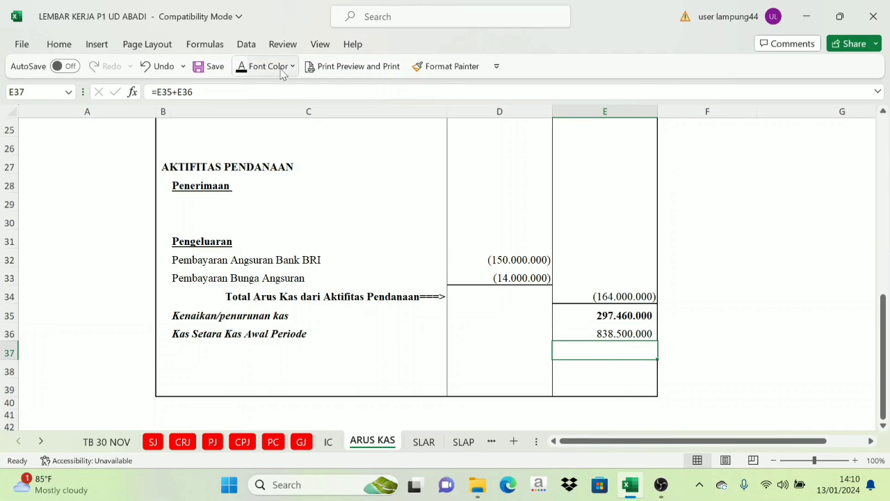
click(241, 66)
click(771, 277)
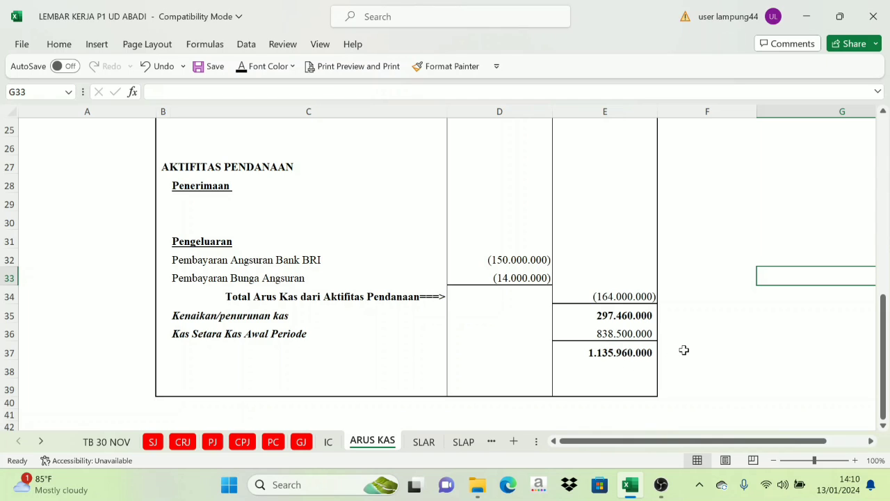
Reveal the "Kas Setara Kas Akhir Periode" label in C37 with black font color and review its amount in E37.
click(200, 350)
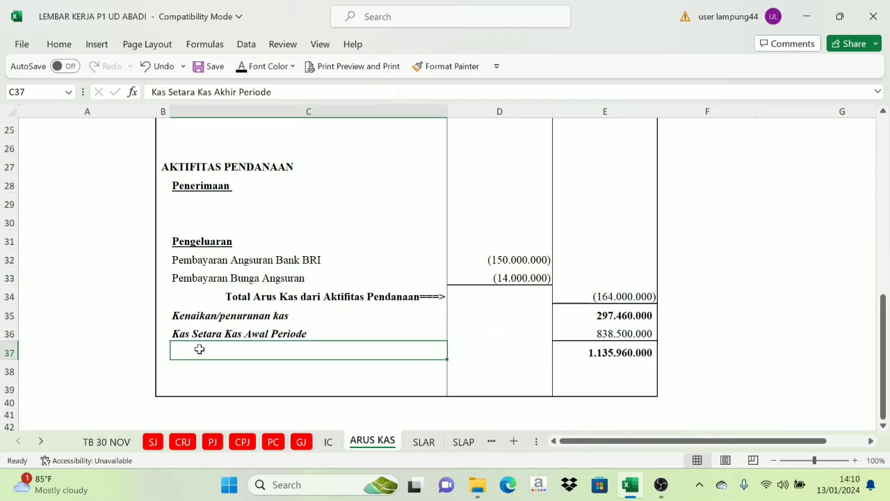
click(244, 69)
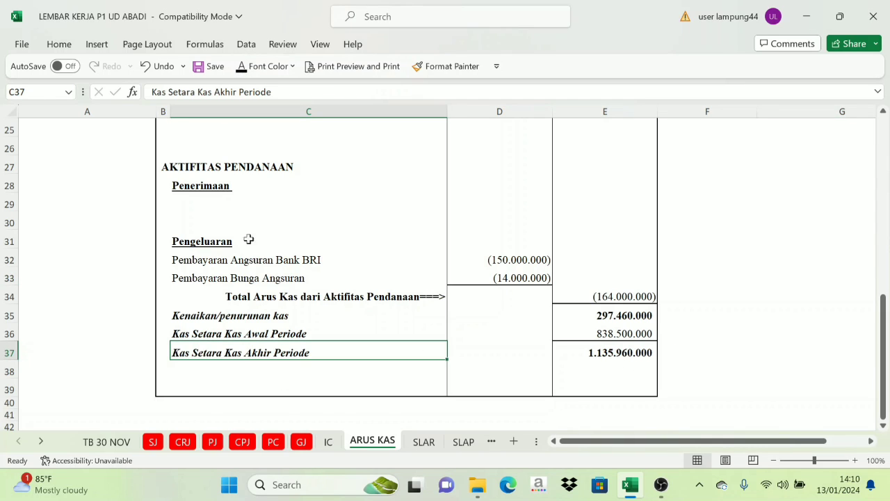
click(756, 340)
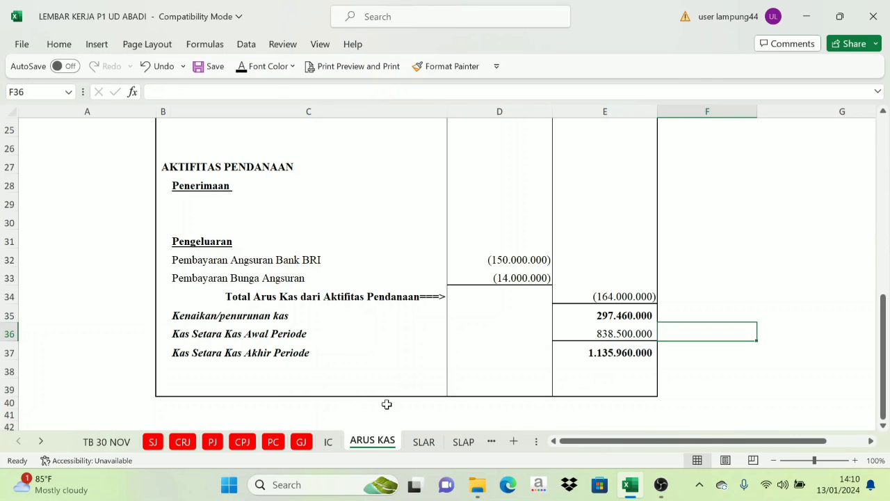
click(617, 349)
click(722, 312)
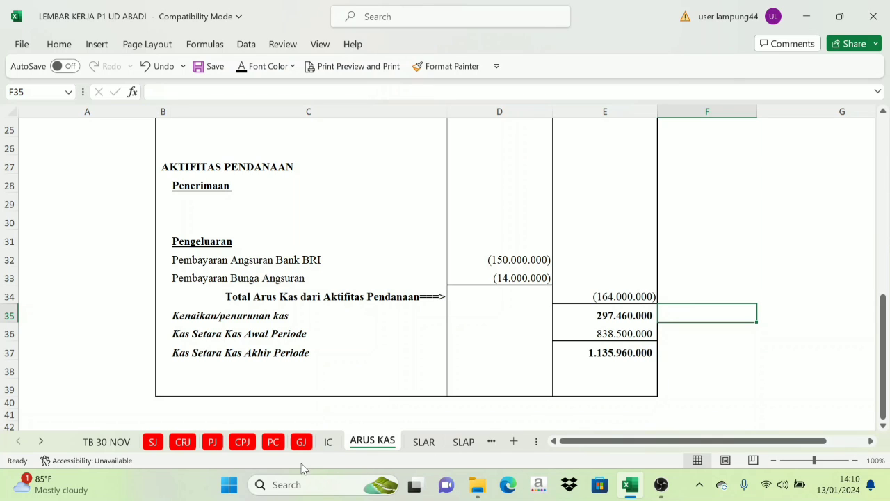
Color the Cash in Bank and Petty Cash account names in C8:C9 of the NL sheet red.
click(43, 442)
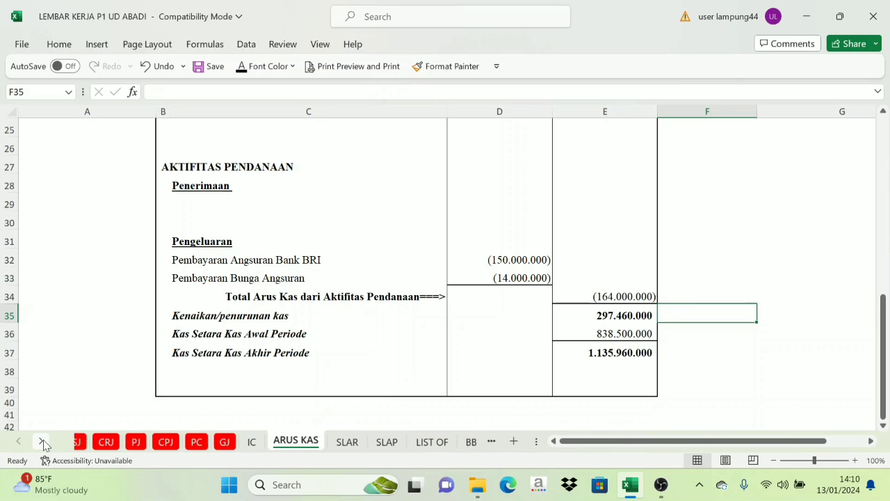
click(42, 443)
click(42, 442)
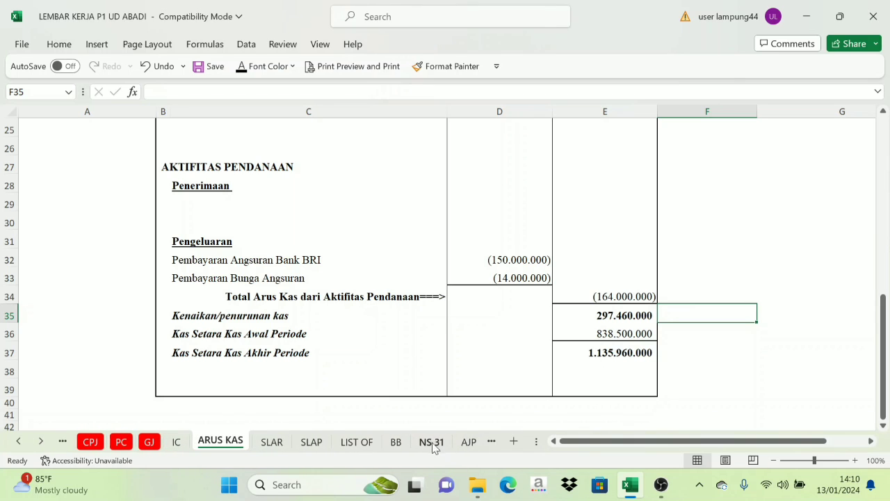
click(42, 442)
click(42, 442)
click(42, 442)
click(43, 443)
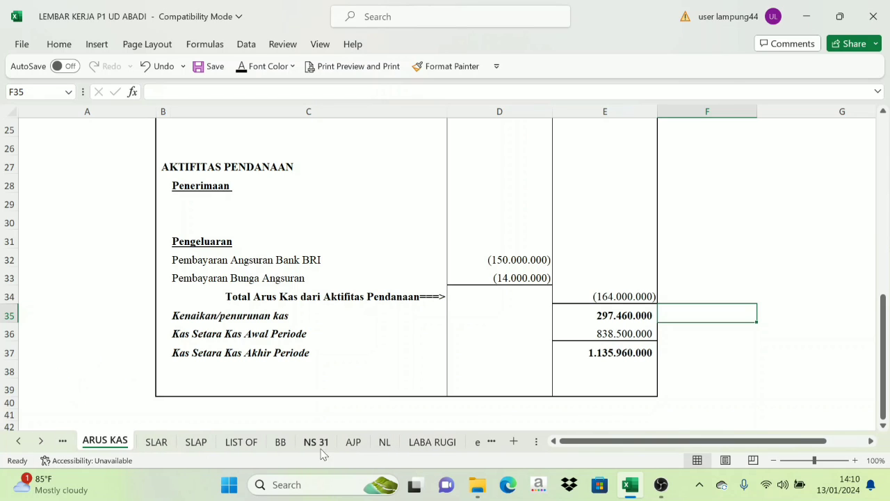
click(385, 442)
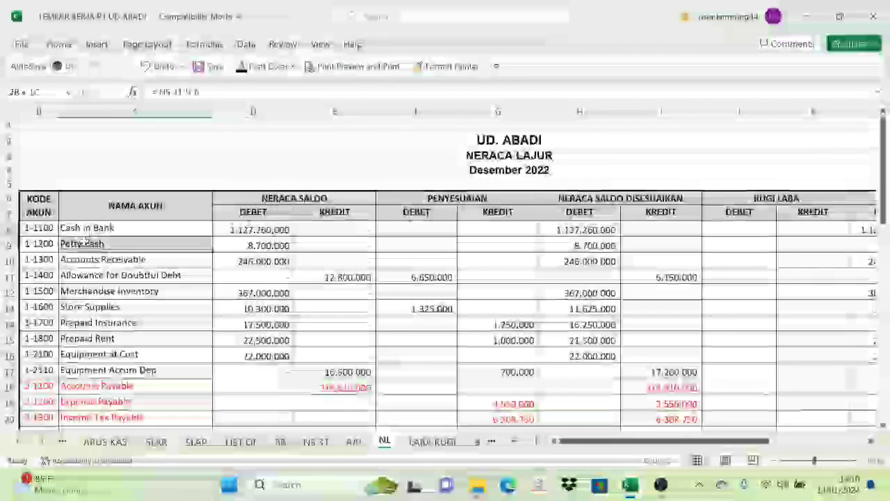
click(292, 67)
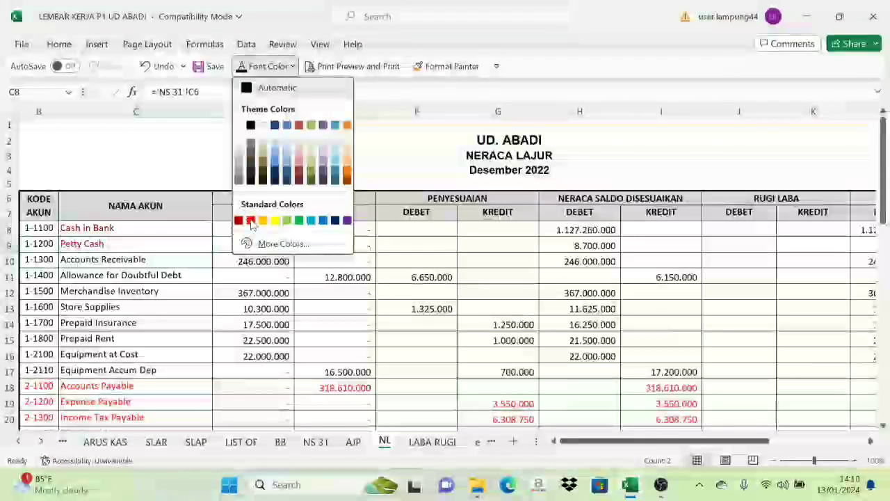
click(250, 218)
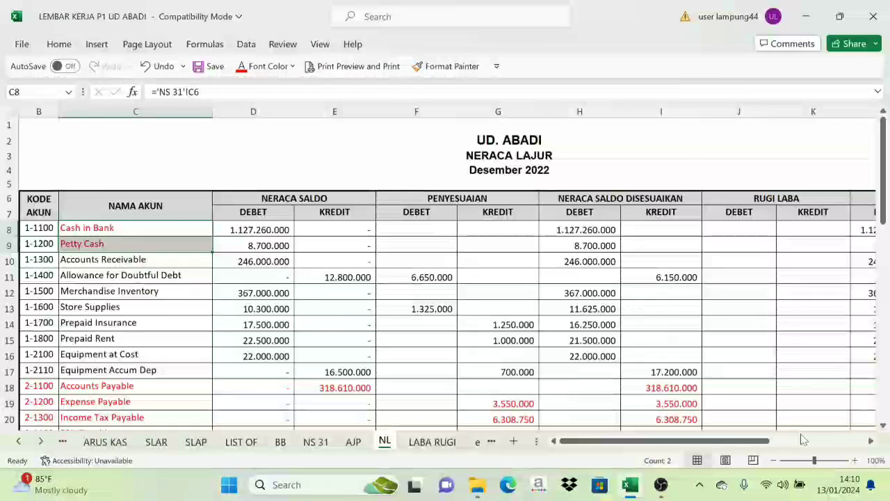
Add the Neraca debit balances of Cash in Bank and Petty Cash in O8 with the formula =L8+L9.
drag(770, 439, 867, 441)
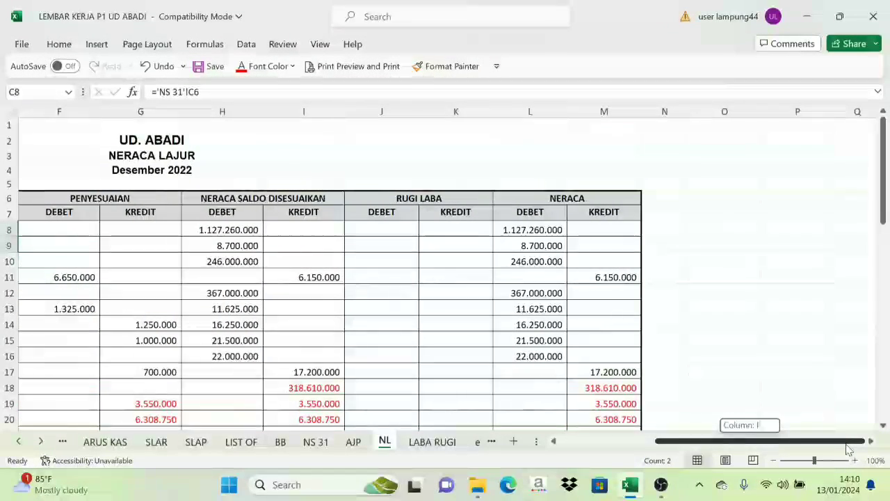
click(541, 229)
drag(541, 229, 543, 244)
click(721, 228)
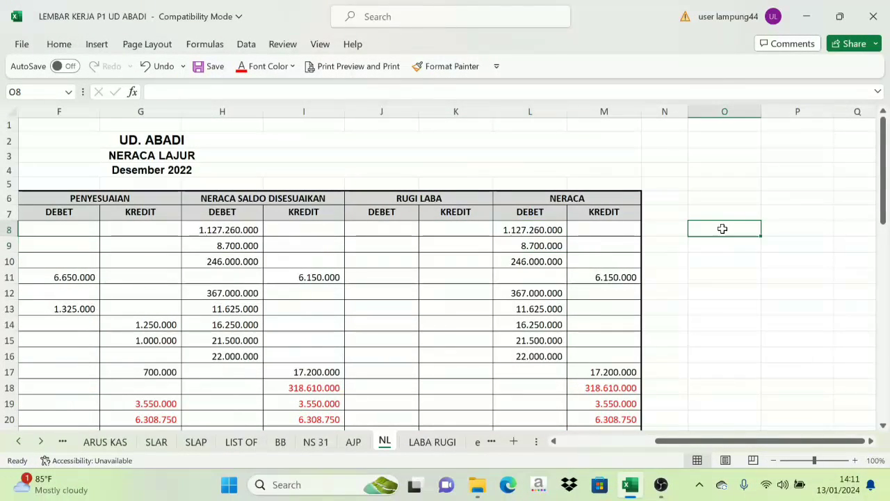
text(=)
click(536, 230)
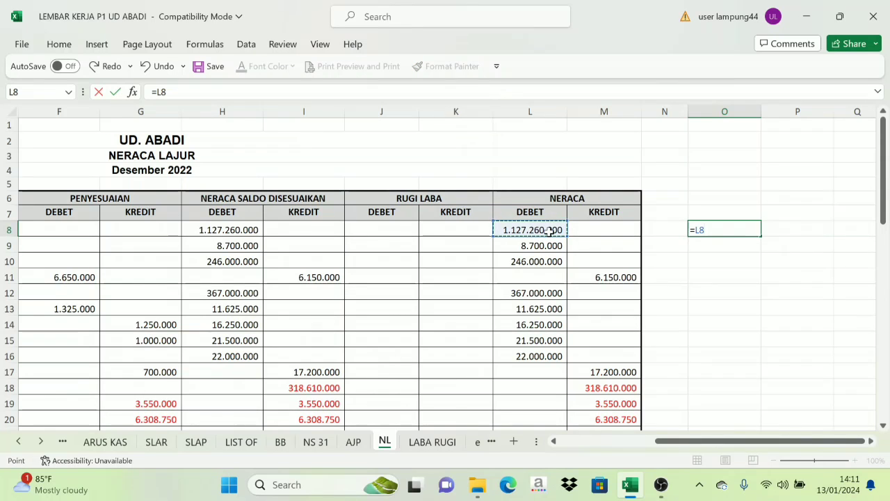
text(+)
click(550, 246)
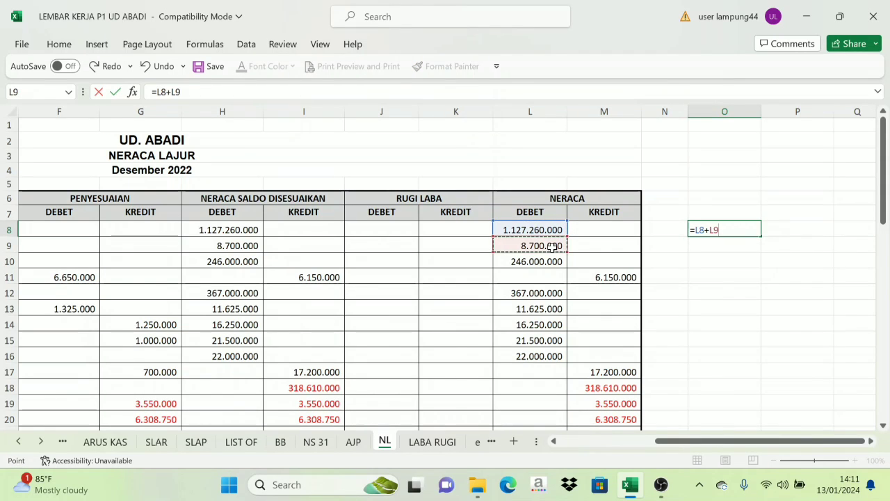
key(Return)
click(729, 228)
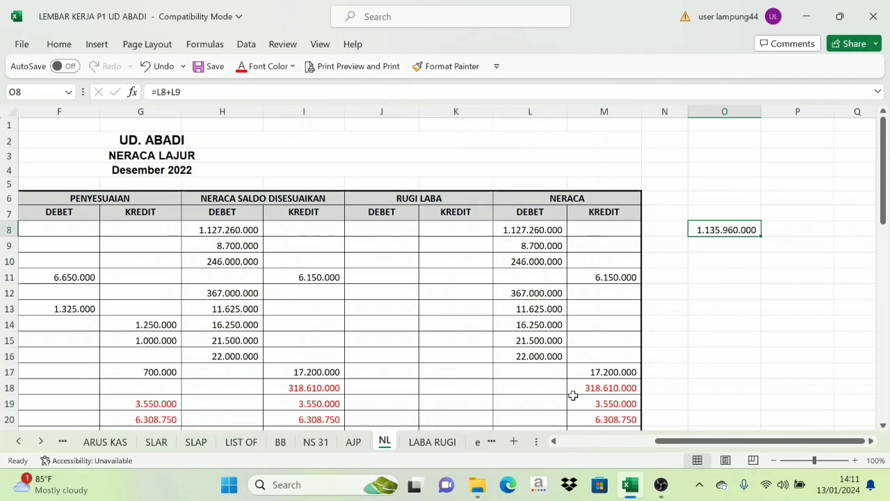
Compare the closing cash balance in E37 of ARUS KAS with the check sum in O8 of NL, reviewing the report's upper part.
click(105, 442)
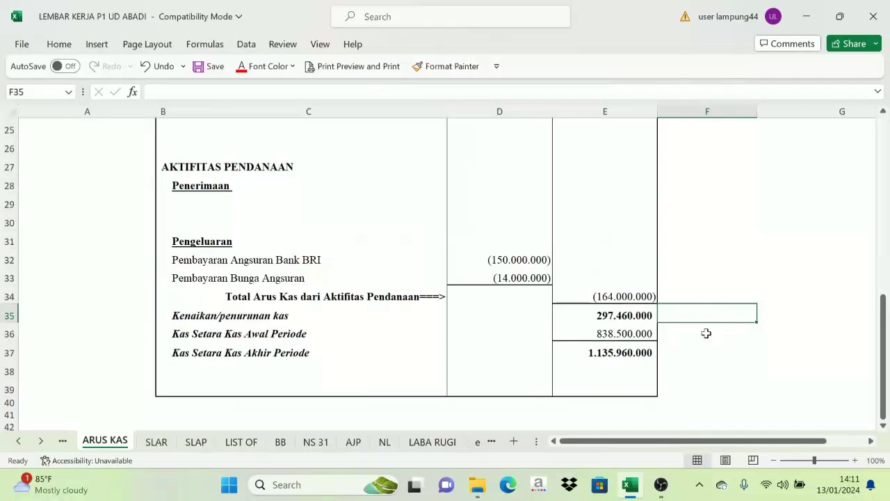
click(600, 352)
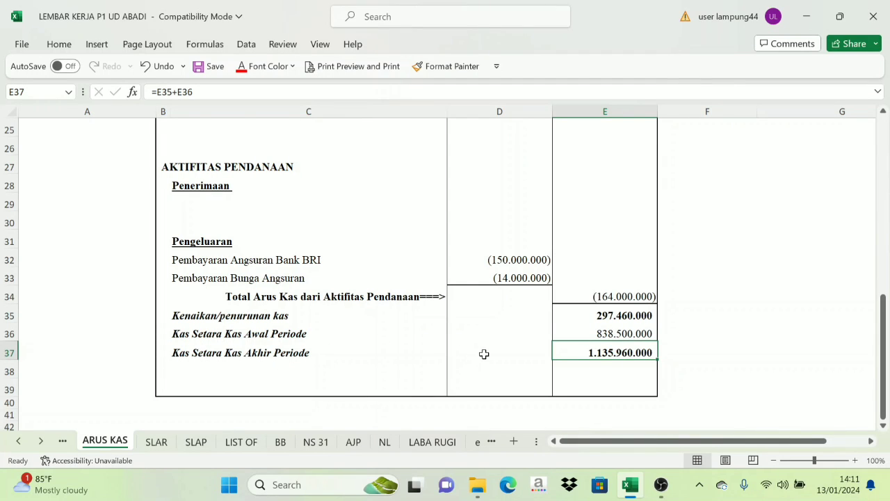
scroll(485, 354, up, 6)
scroll(397, 216, up, 2)
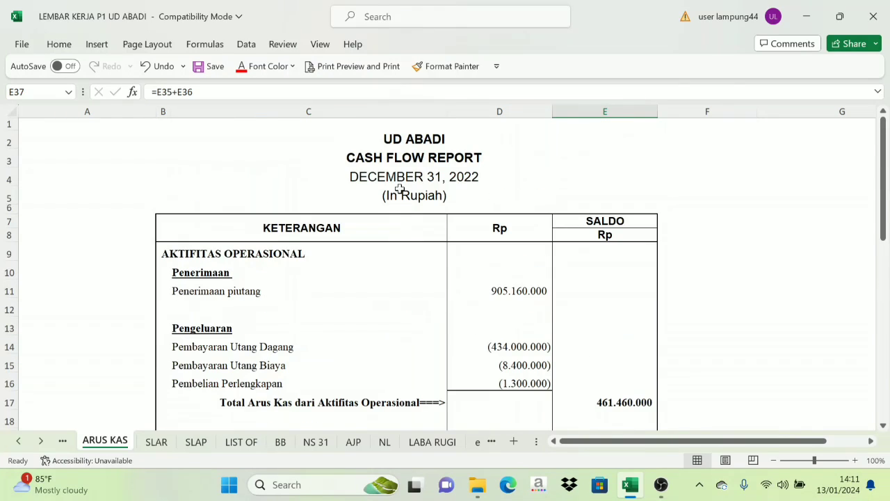
scroll(402, 191, down, 2)
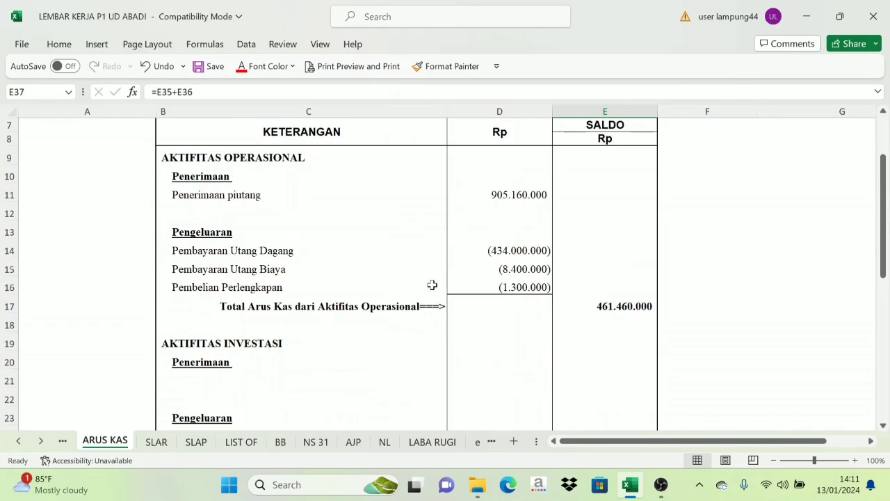
click(386, 443)
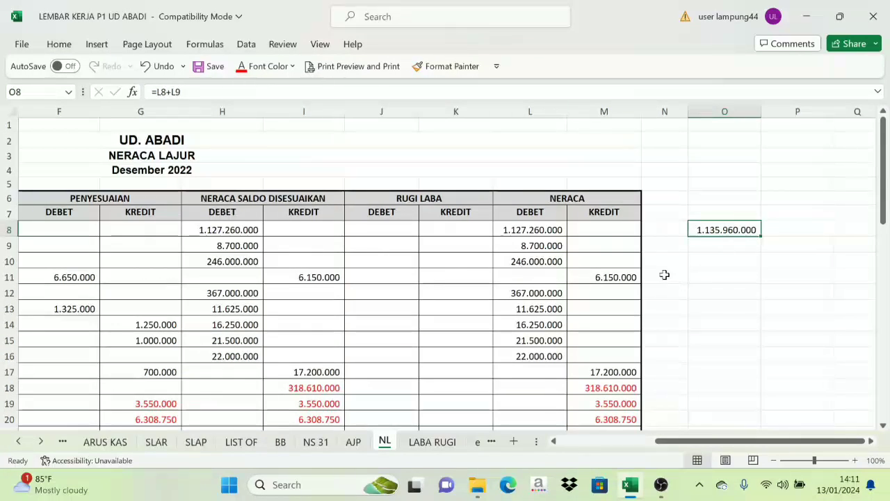
Check the Cash in Bank and Petty Cash Neraca debit balances in L8:L9 of NL against their sum in O8.
drag(520, 229, 523, 244)
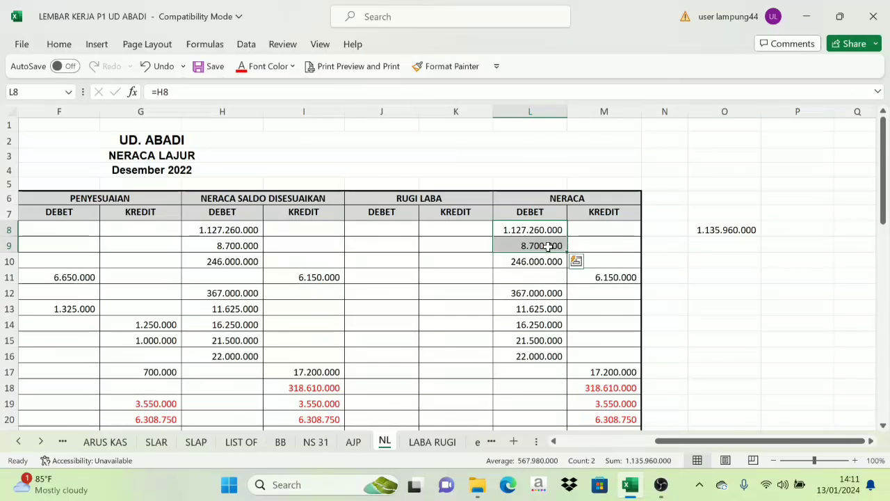
click(730, 229)
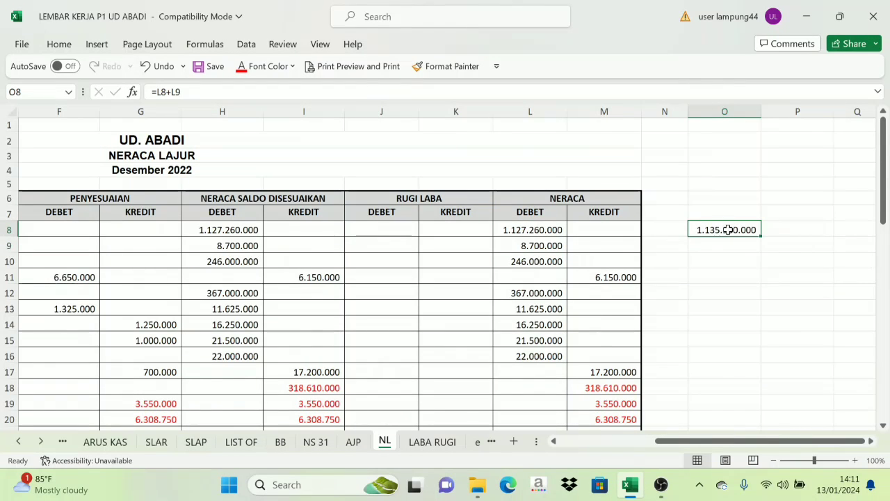
click(746, 268)
click(741, 231)
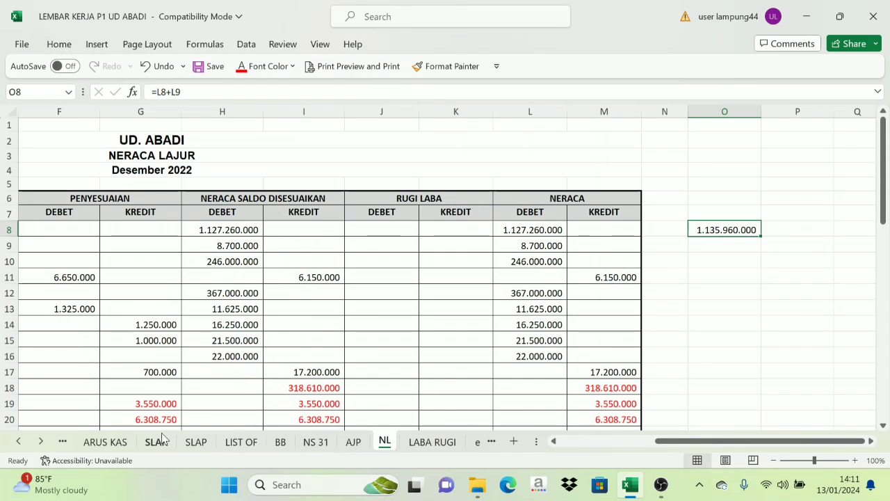
Review the whole cash flow report in ARUS KAS, from operating activities down to the closing cash balance, and return to its heading.
click(117, 443)
scroll(461, 314, up, 2)
scroll(377, 219, down, 3)
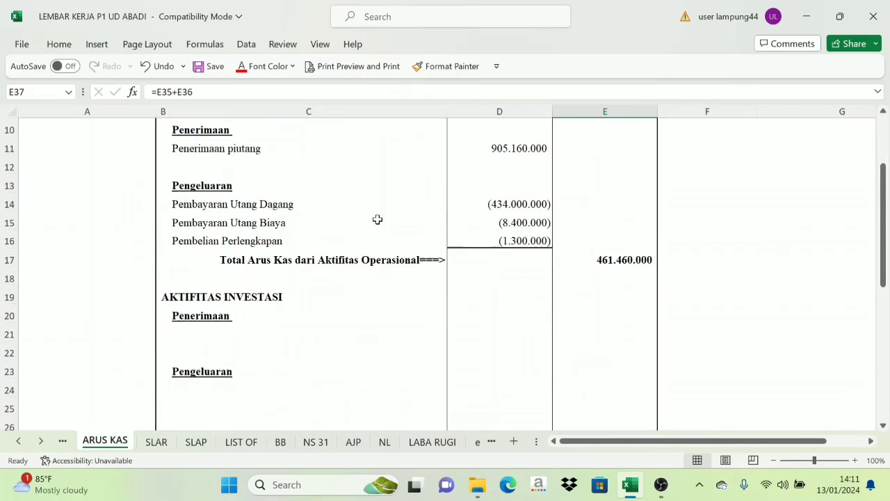
scroll(377, 220, down, 8)
scroll(631, 226, up, 2)
click(777, 254)
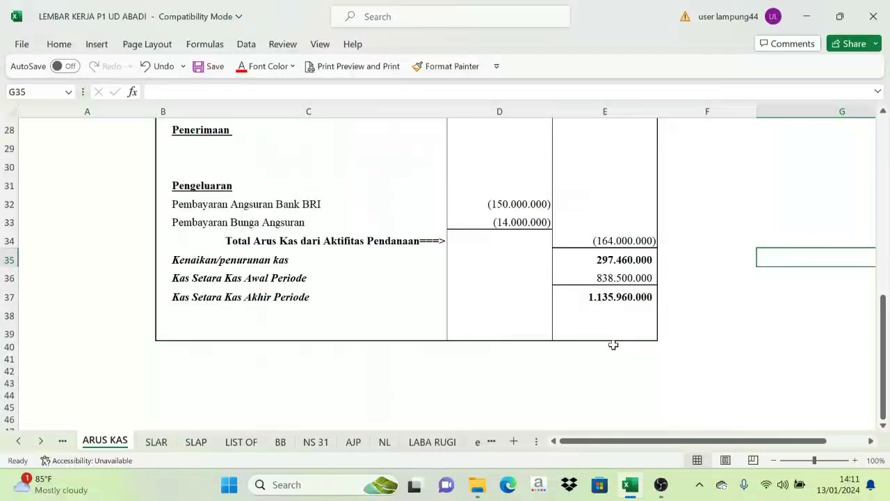
scroll(614, 345, up, 9)
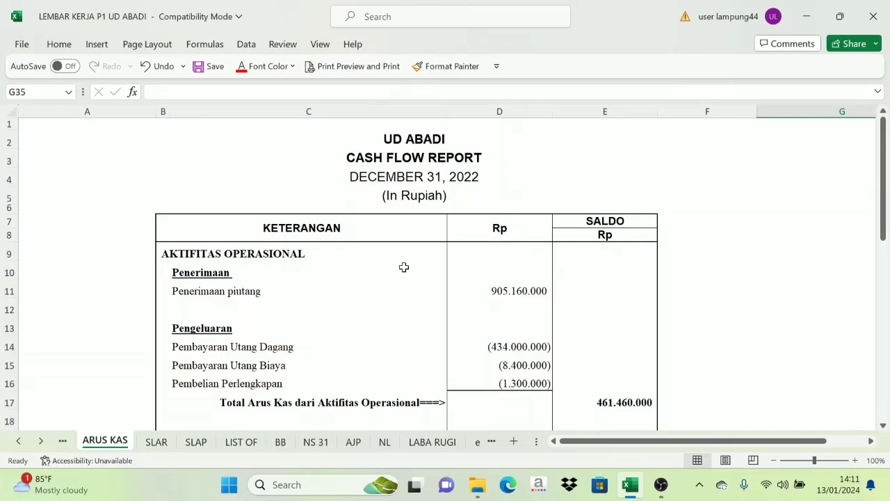